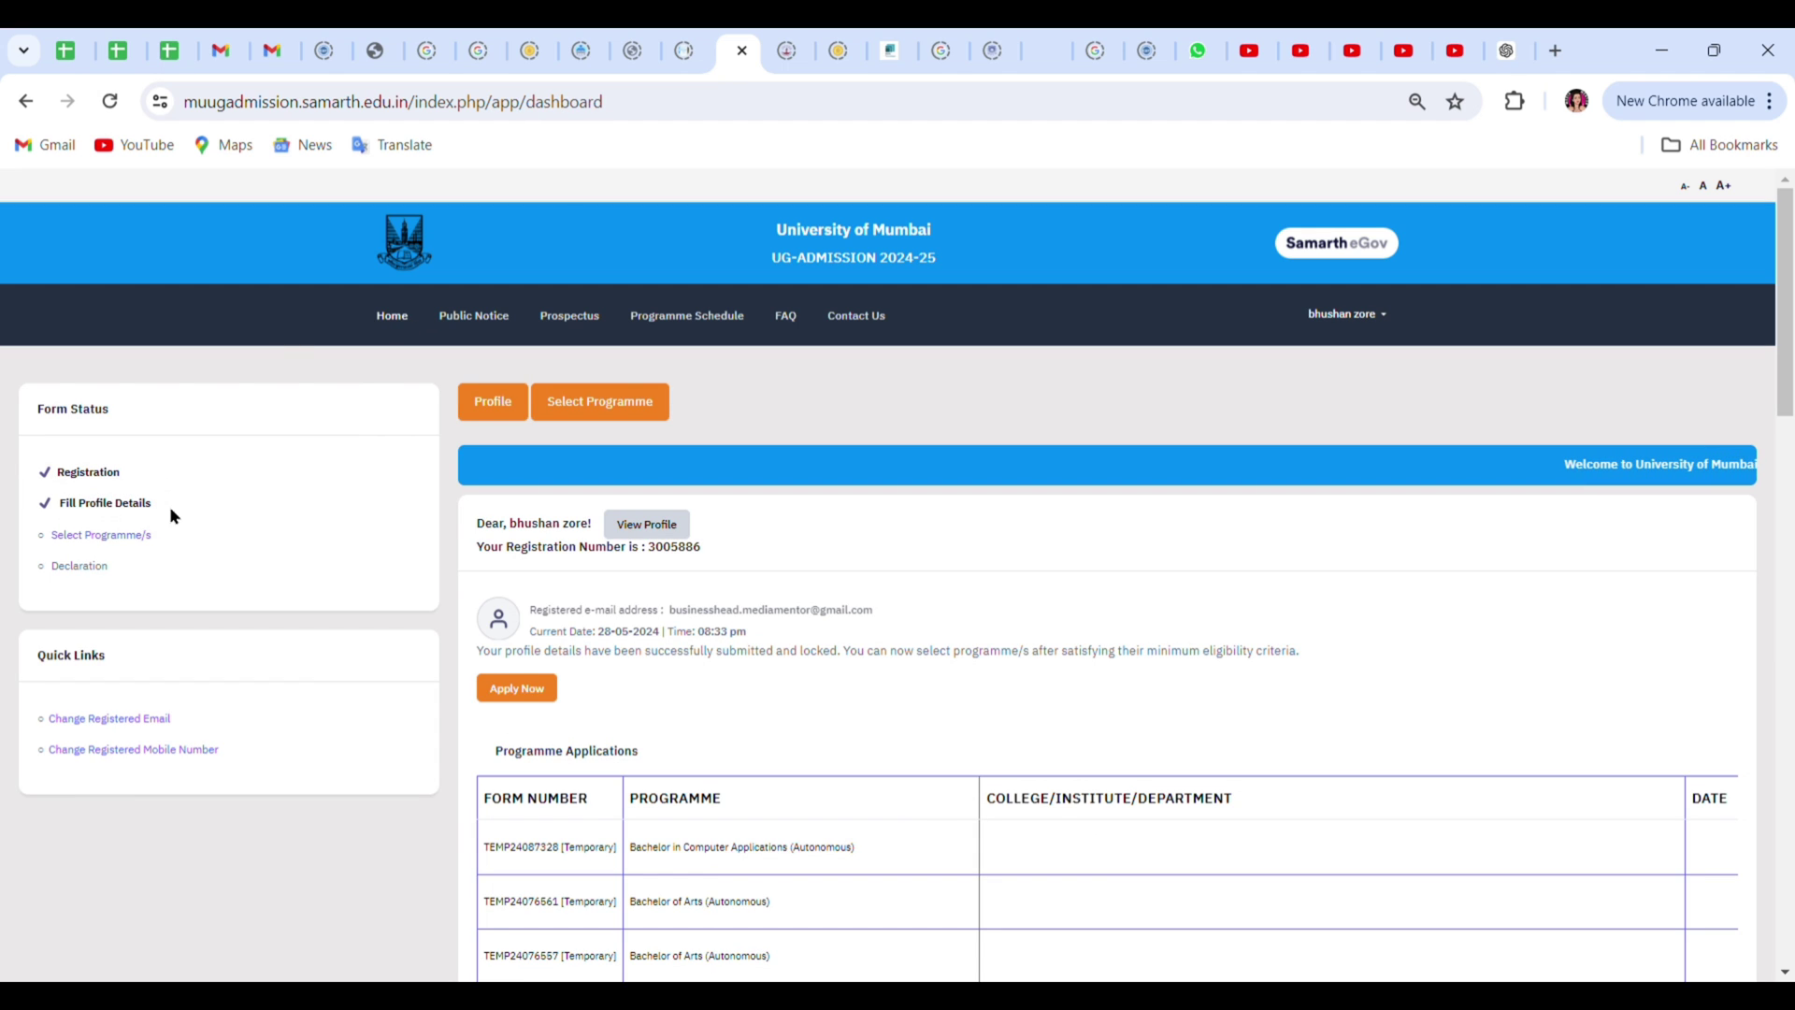
Open the applicant's full profile details for review and return to the dashboard.
{"action": "left_click", "coordinate": [494, 404]}
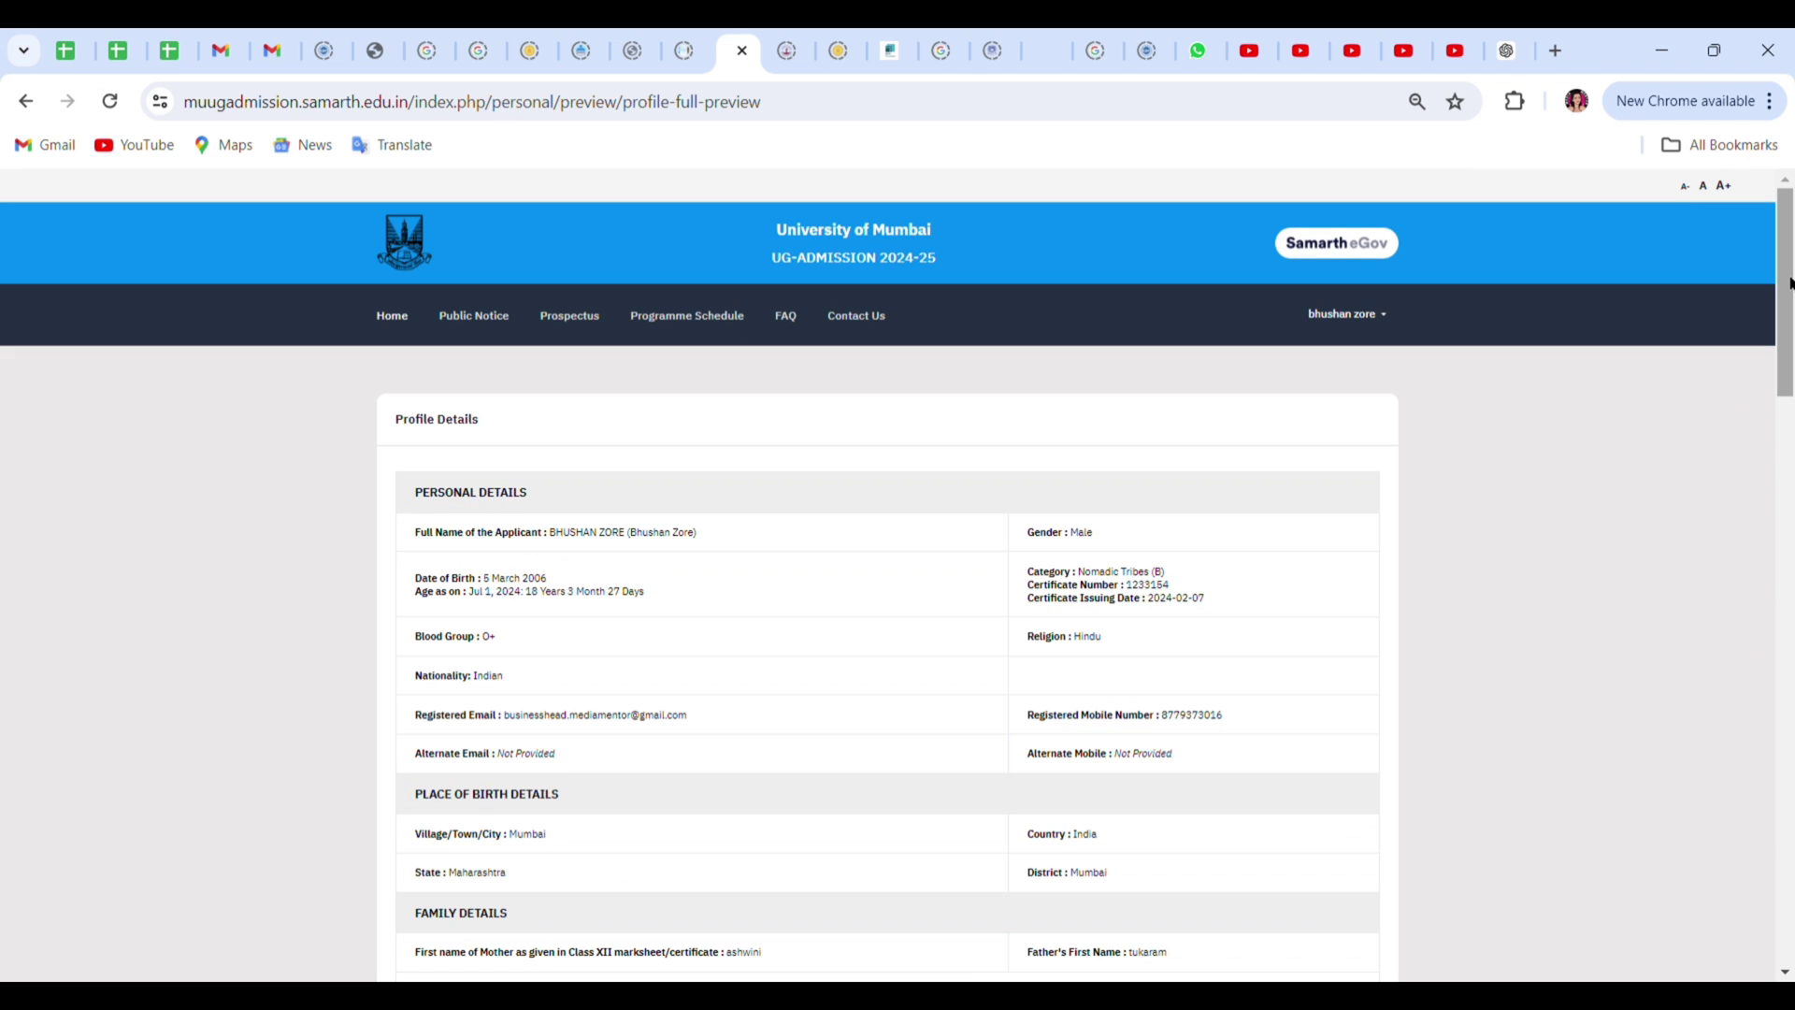
{"action": "mouse_move", "coordinate": [1789, 284]}
{"action": "left_mouse_down"}
{"action": "mouse_move", "coordinate": [1789, 799]}
{"action": "mouse_move", "coordinate": [1713, 201]}
{"action": "left_mouse_up"}
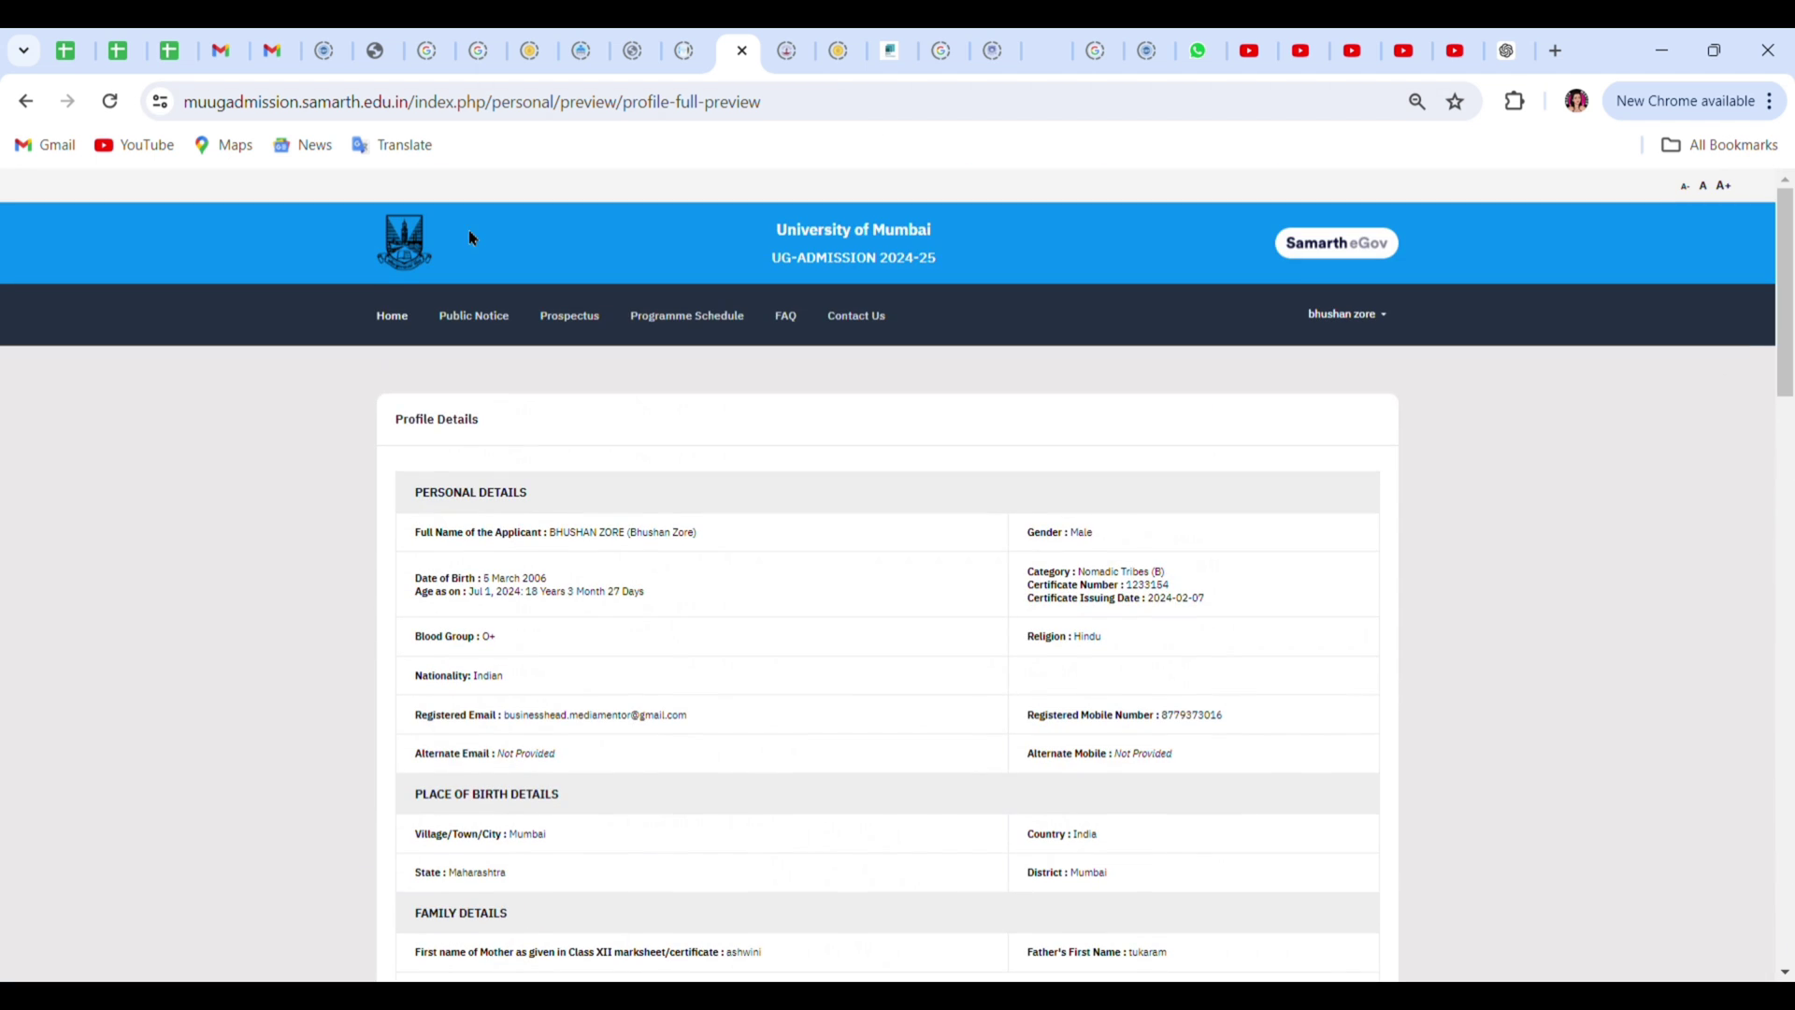
{"action": "left_click", "coordinate": [392, 318]}
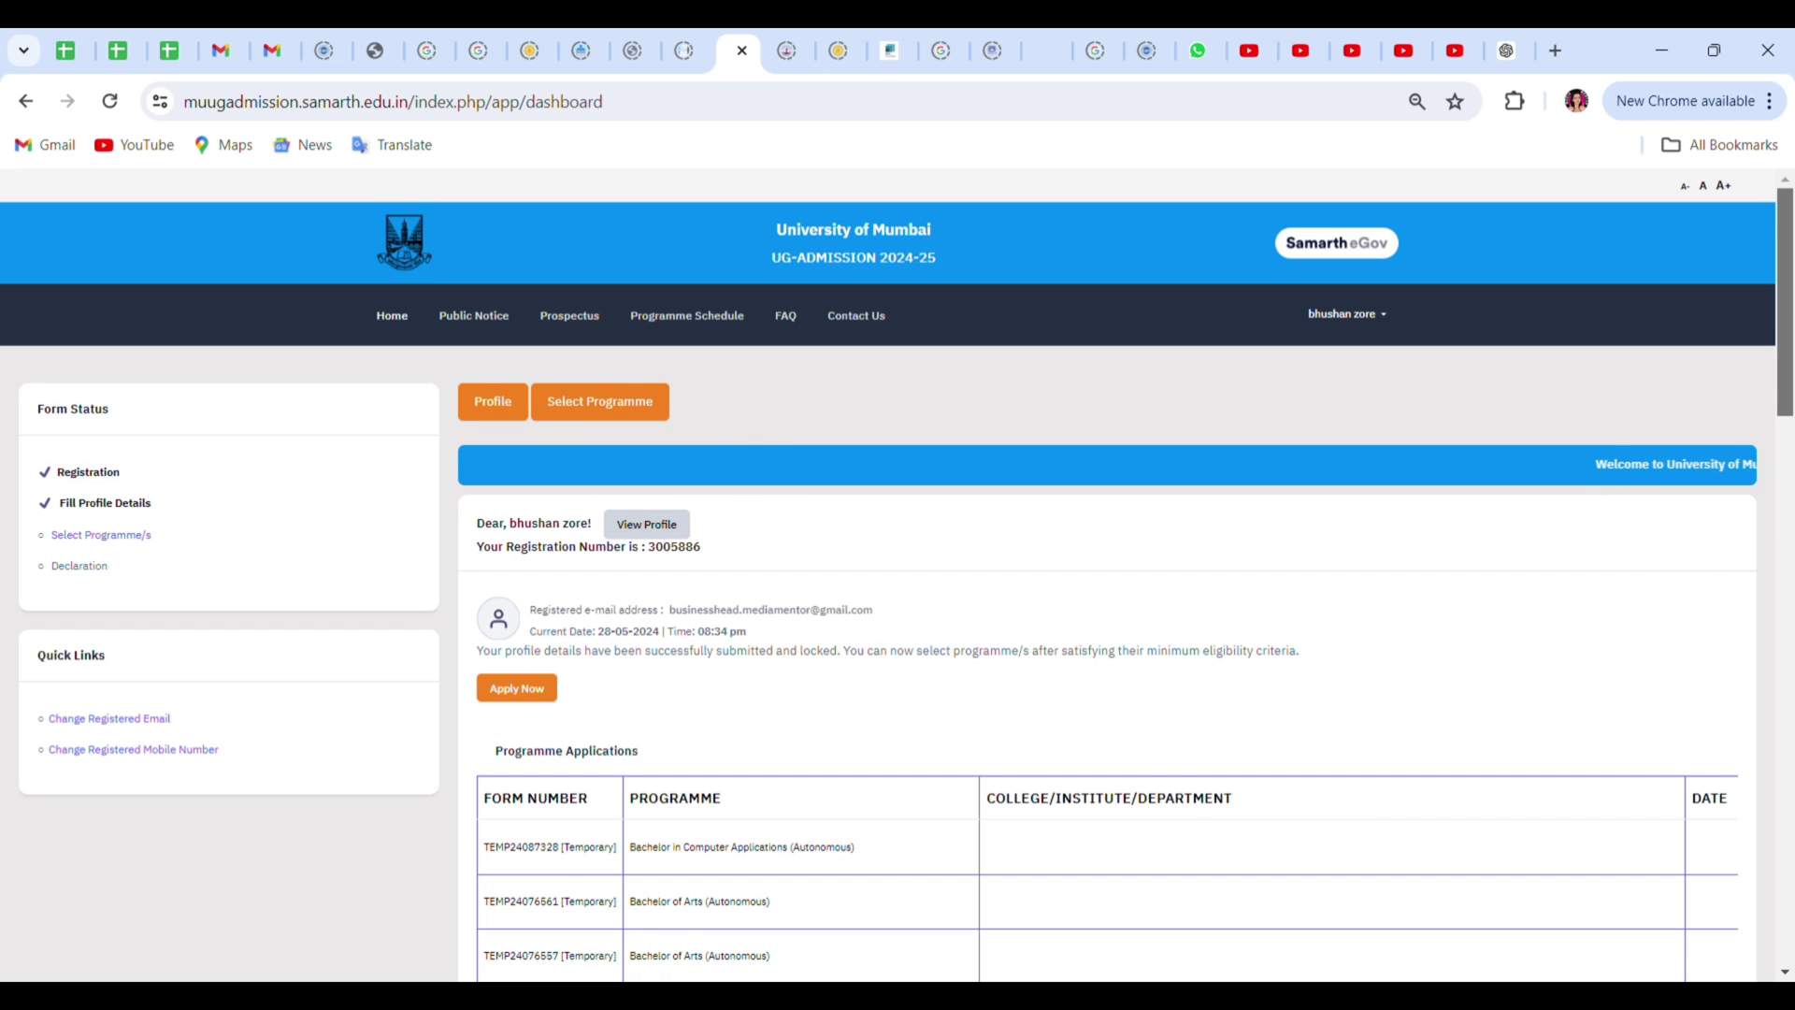
Review the Programme Applications table on the dashboard, including its college, date, status, action and receipt columns.
{"action": "scroll", "coordinate": [1419, 462], "scroll_direction": "down", "scroll_amount": 5}
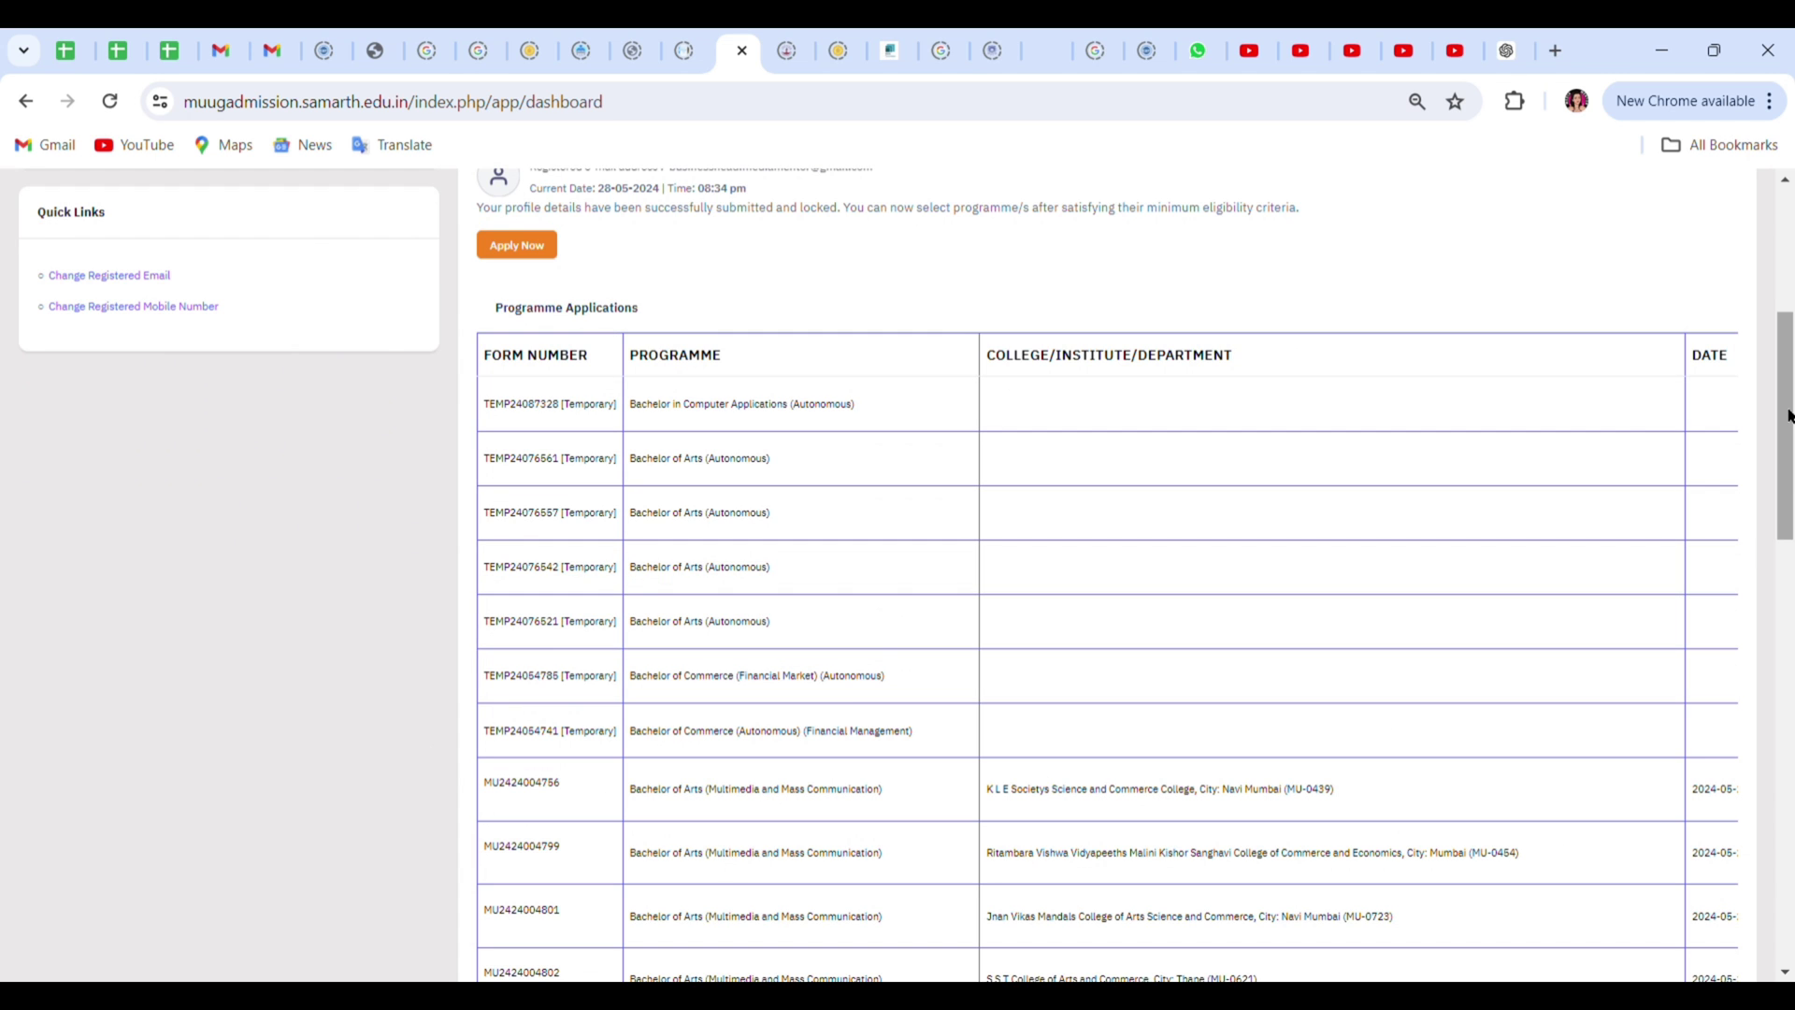
{"action": "left_click_drag", "start_coordinate": [1787, 417], "coordinate": [1788, 484]}
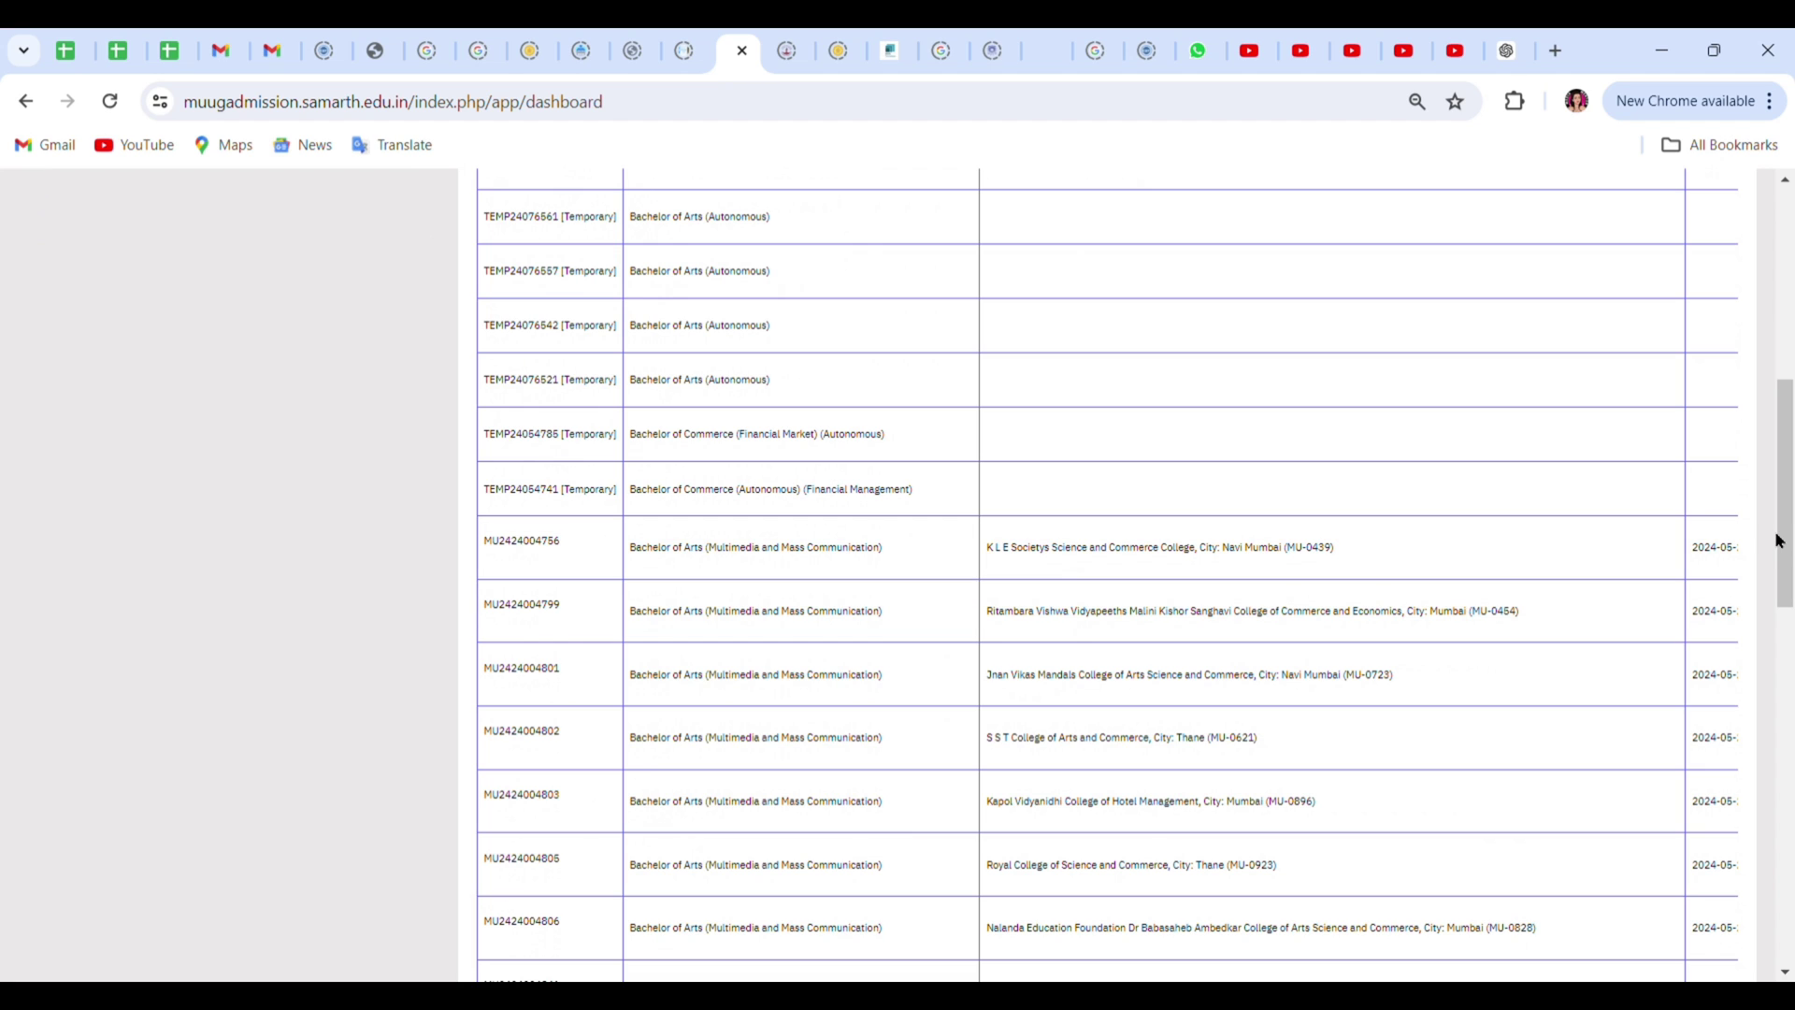
{"action": "left_click_drag", "start_coordinate": [1787, 510], "coordinate": [1568, 828]}
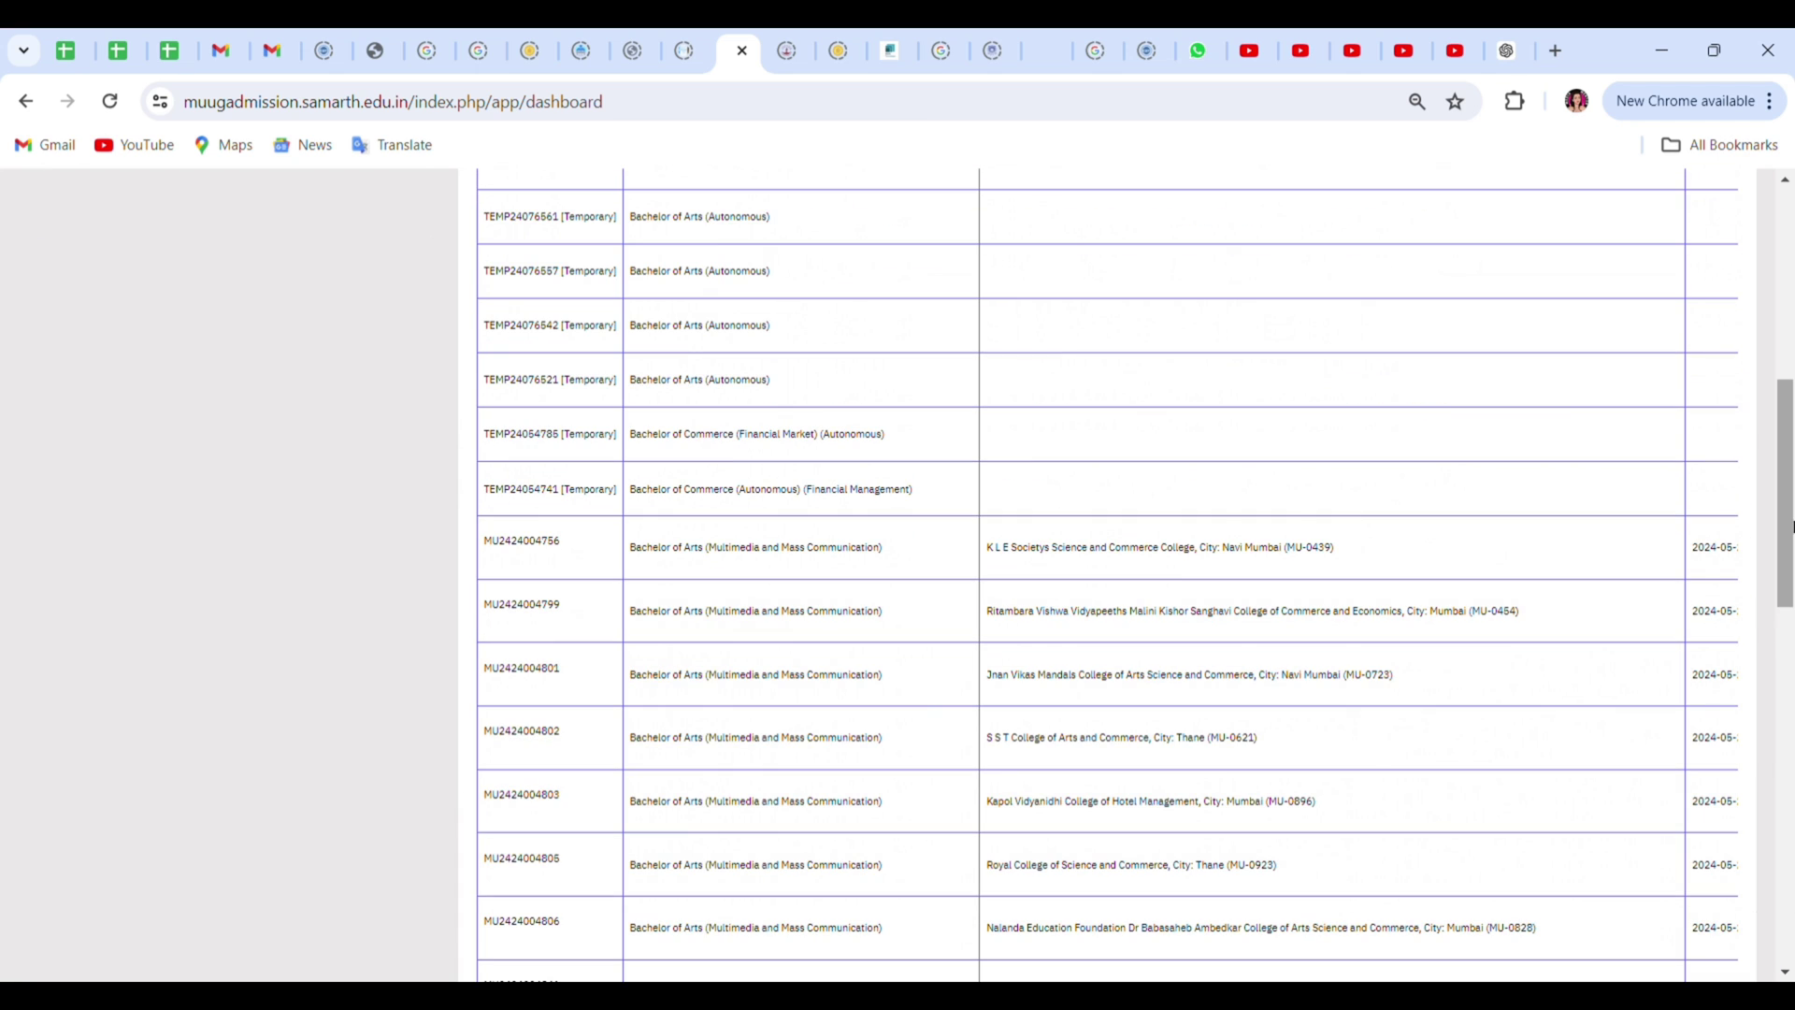
{"action": "left_click_drag", "start_coordinate": [1787, 496], "coordinate": [1787, 782]}
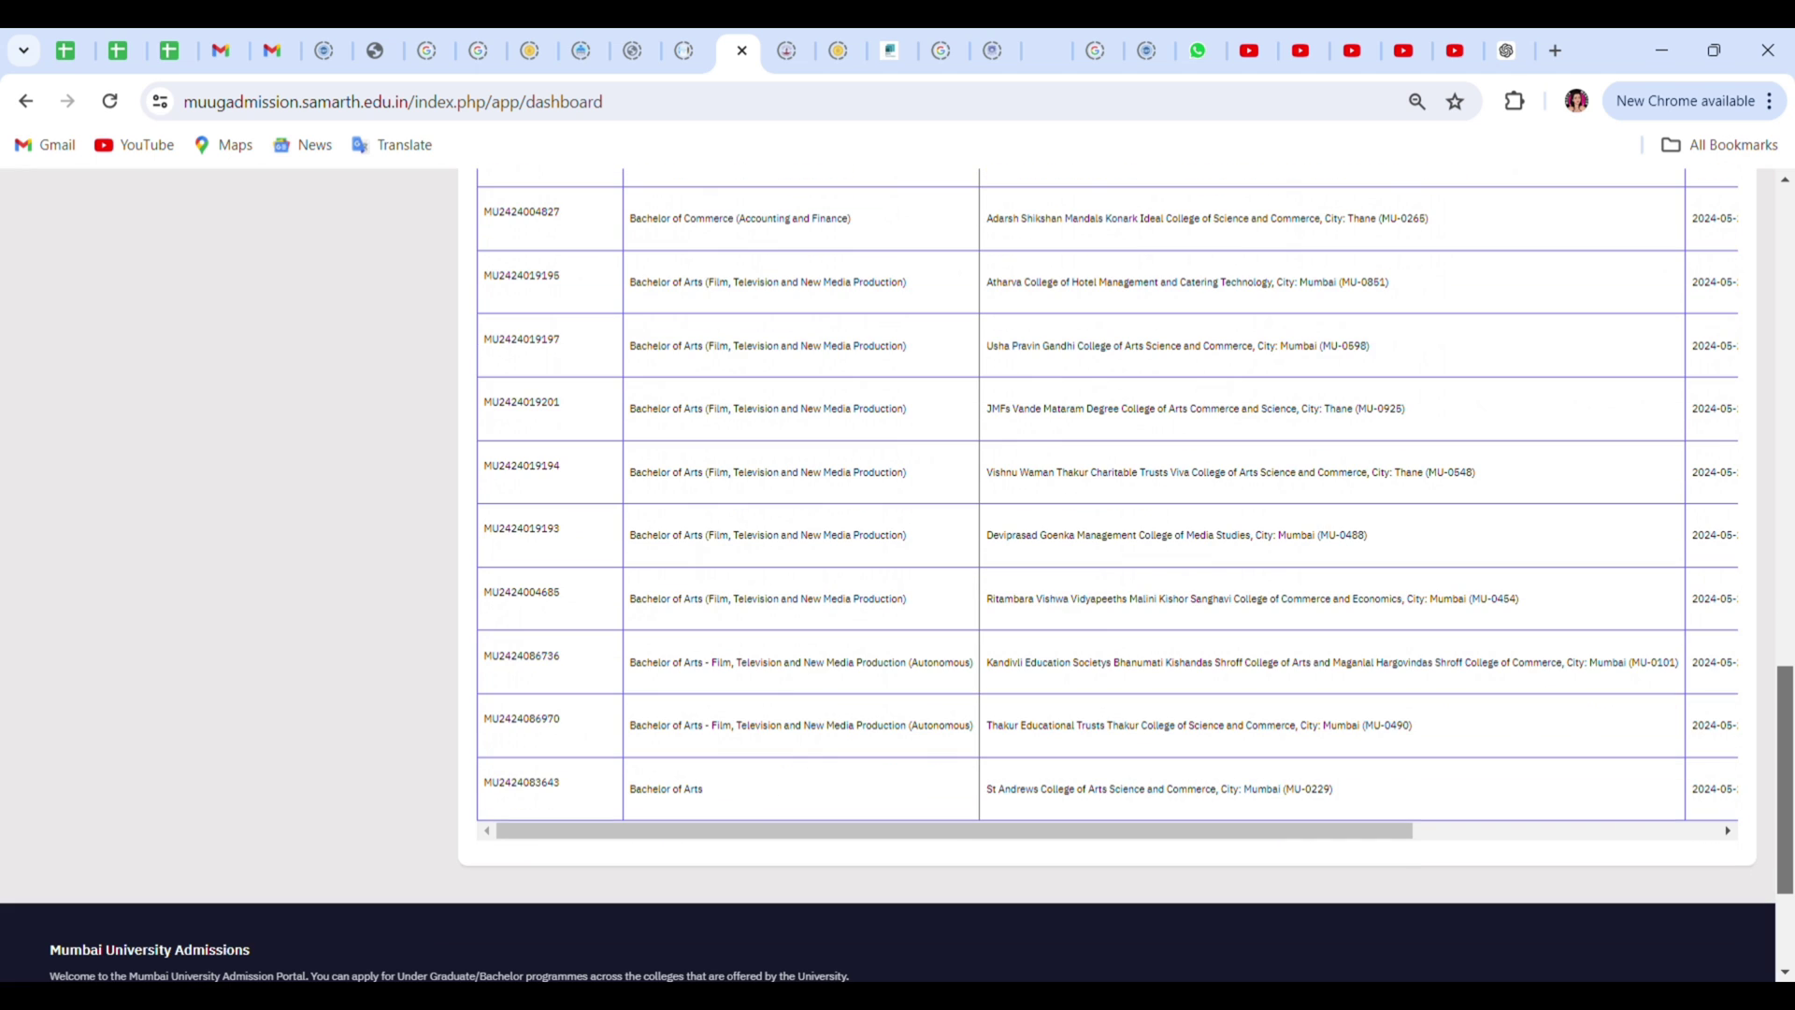
{"action": "left_click_drag", "start_coordinate": [1286, 834], "coordinate": [1611, 802]}
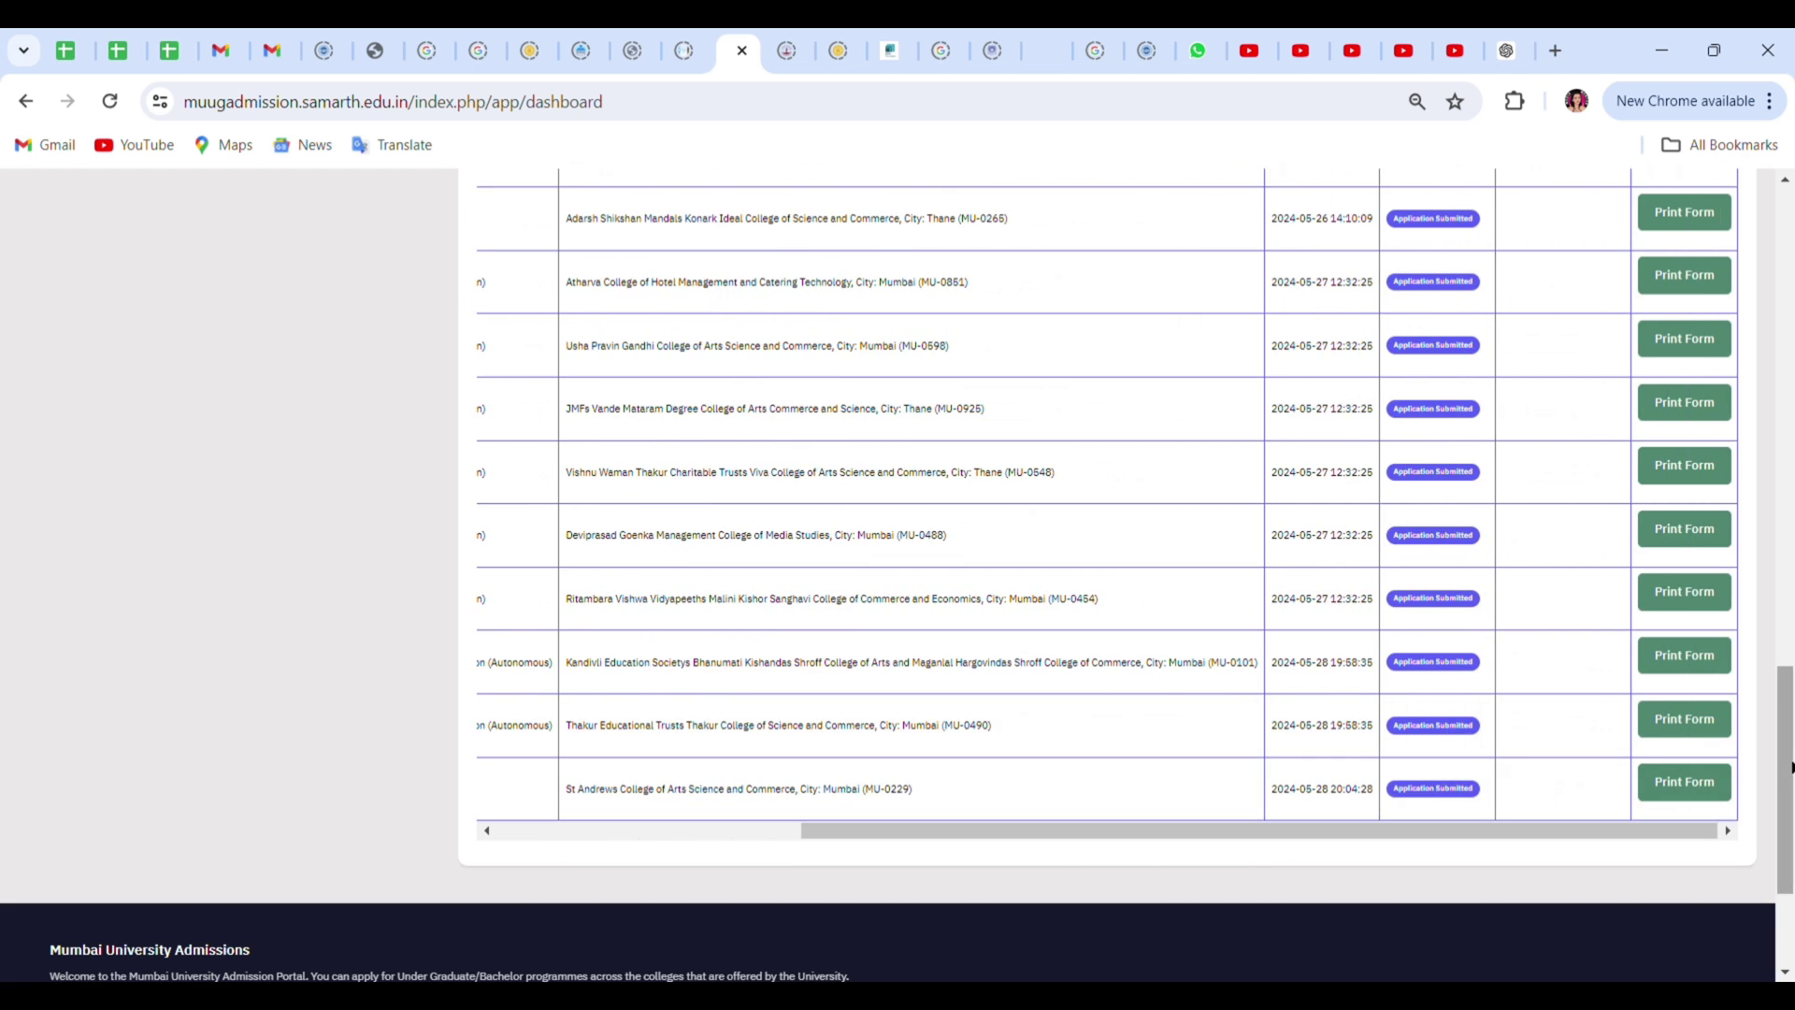
{"action": "left_click_drag", "start_coordinate": [1784, 757], "coordinate": [1725, 296]}
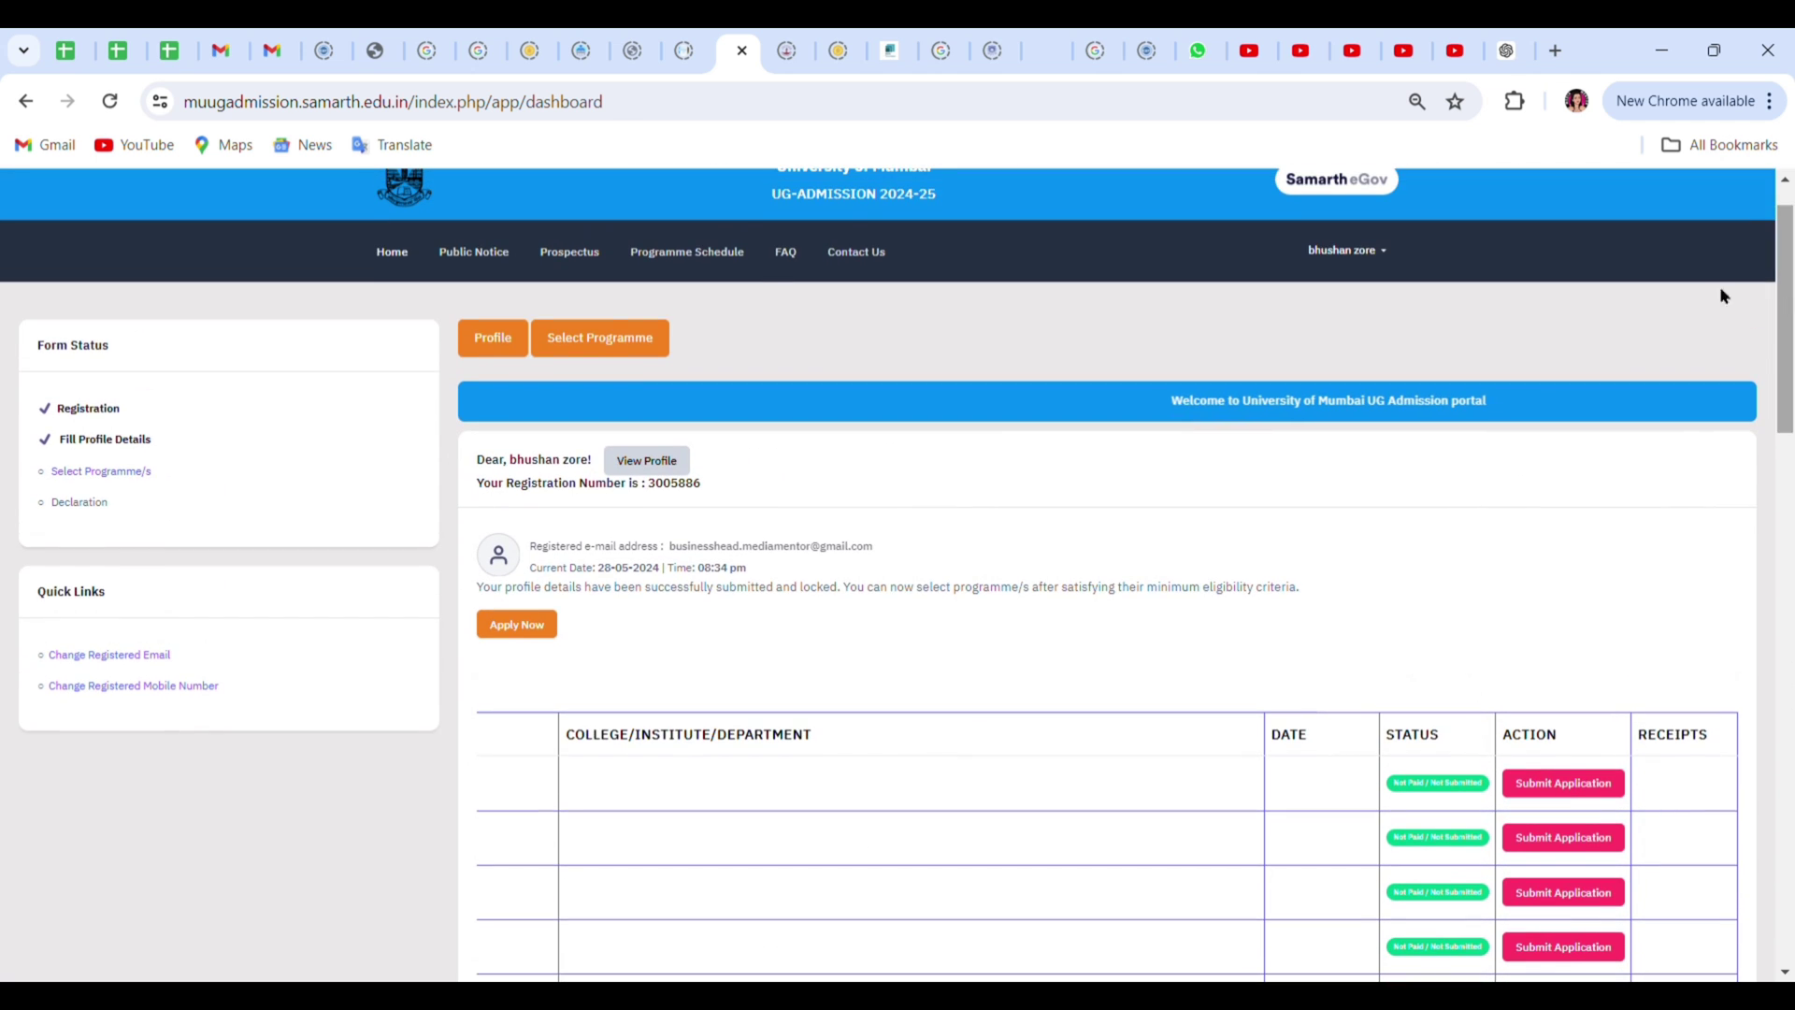
Open the programme selection form and set the programme level to Bachelor (Under-Graduate Programmes).
{"action": "left_click", "coordinate": [604, 338]}
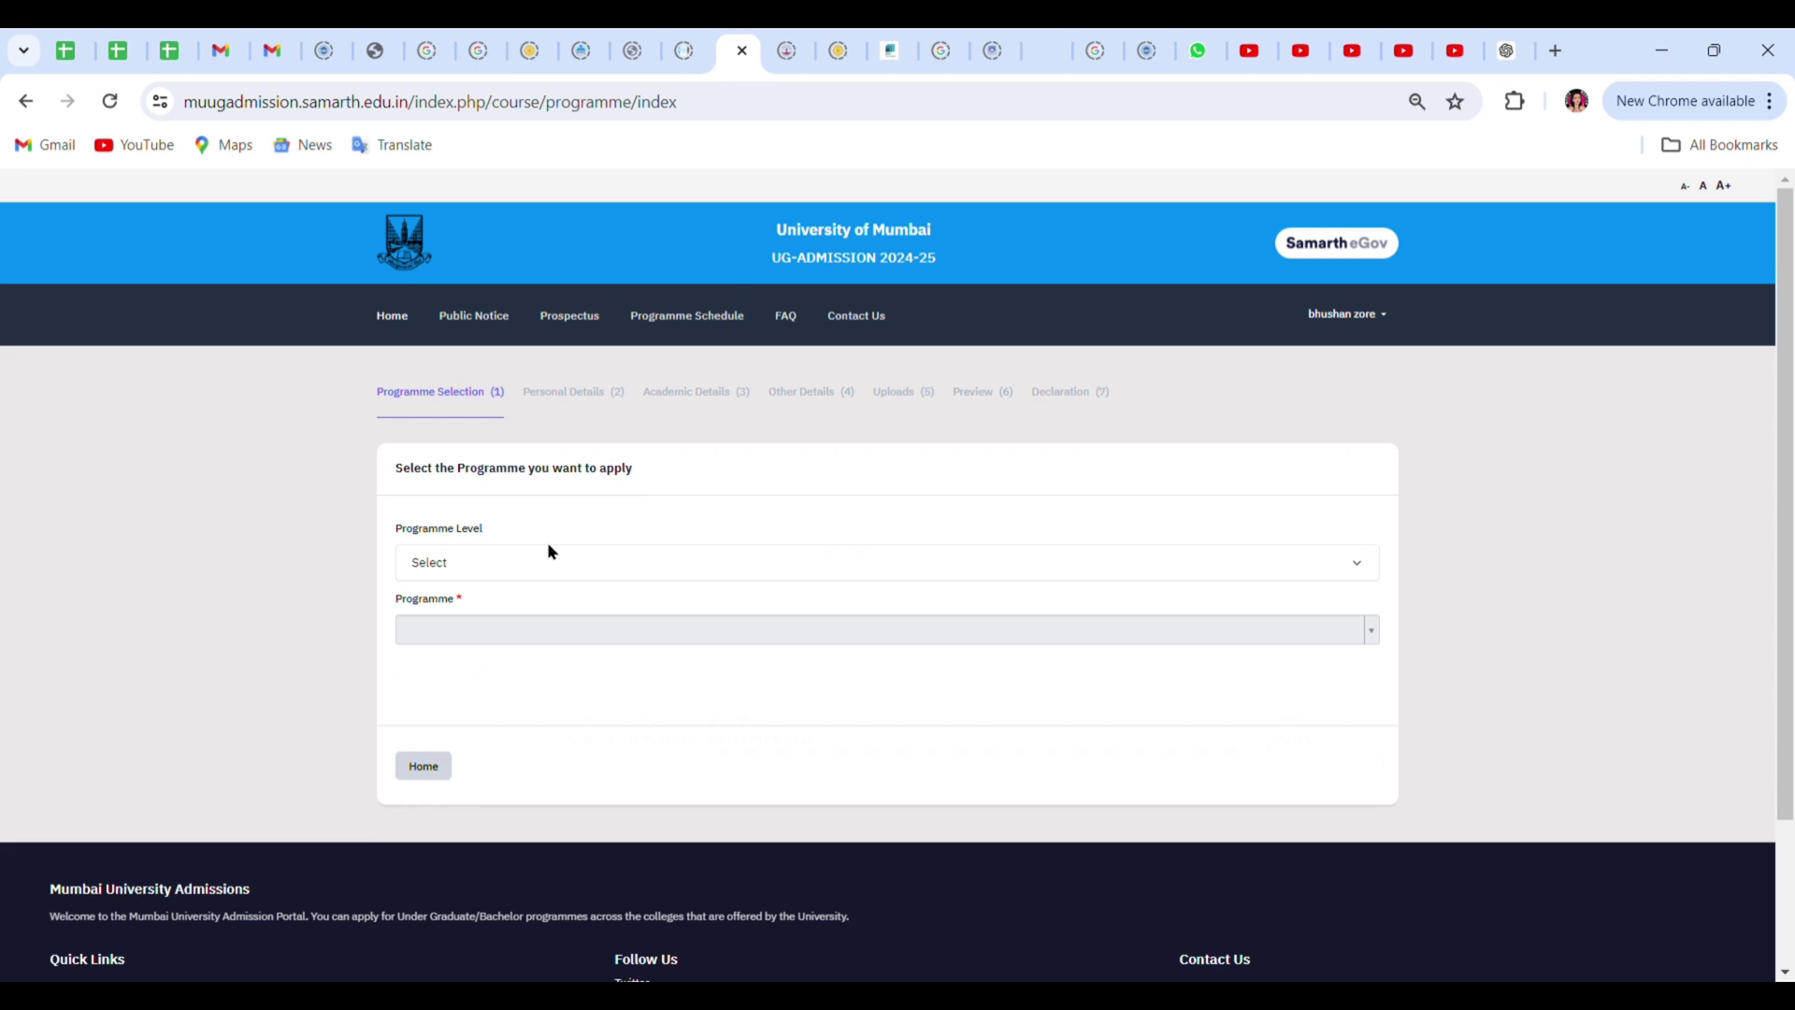
{"action": "left_click", "coordinate": [604, 560]}
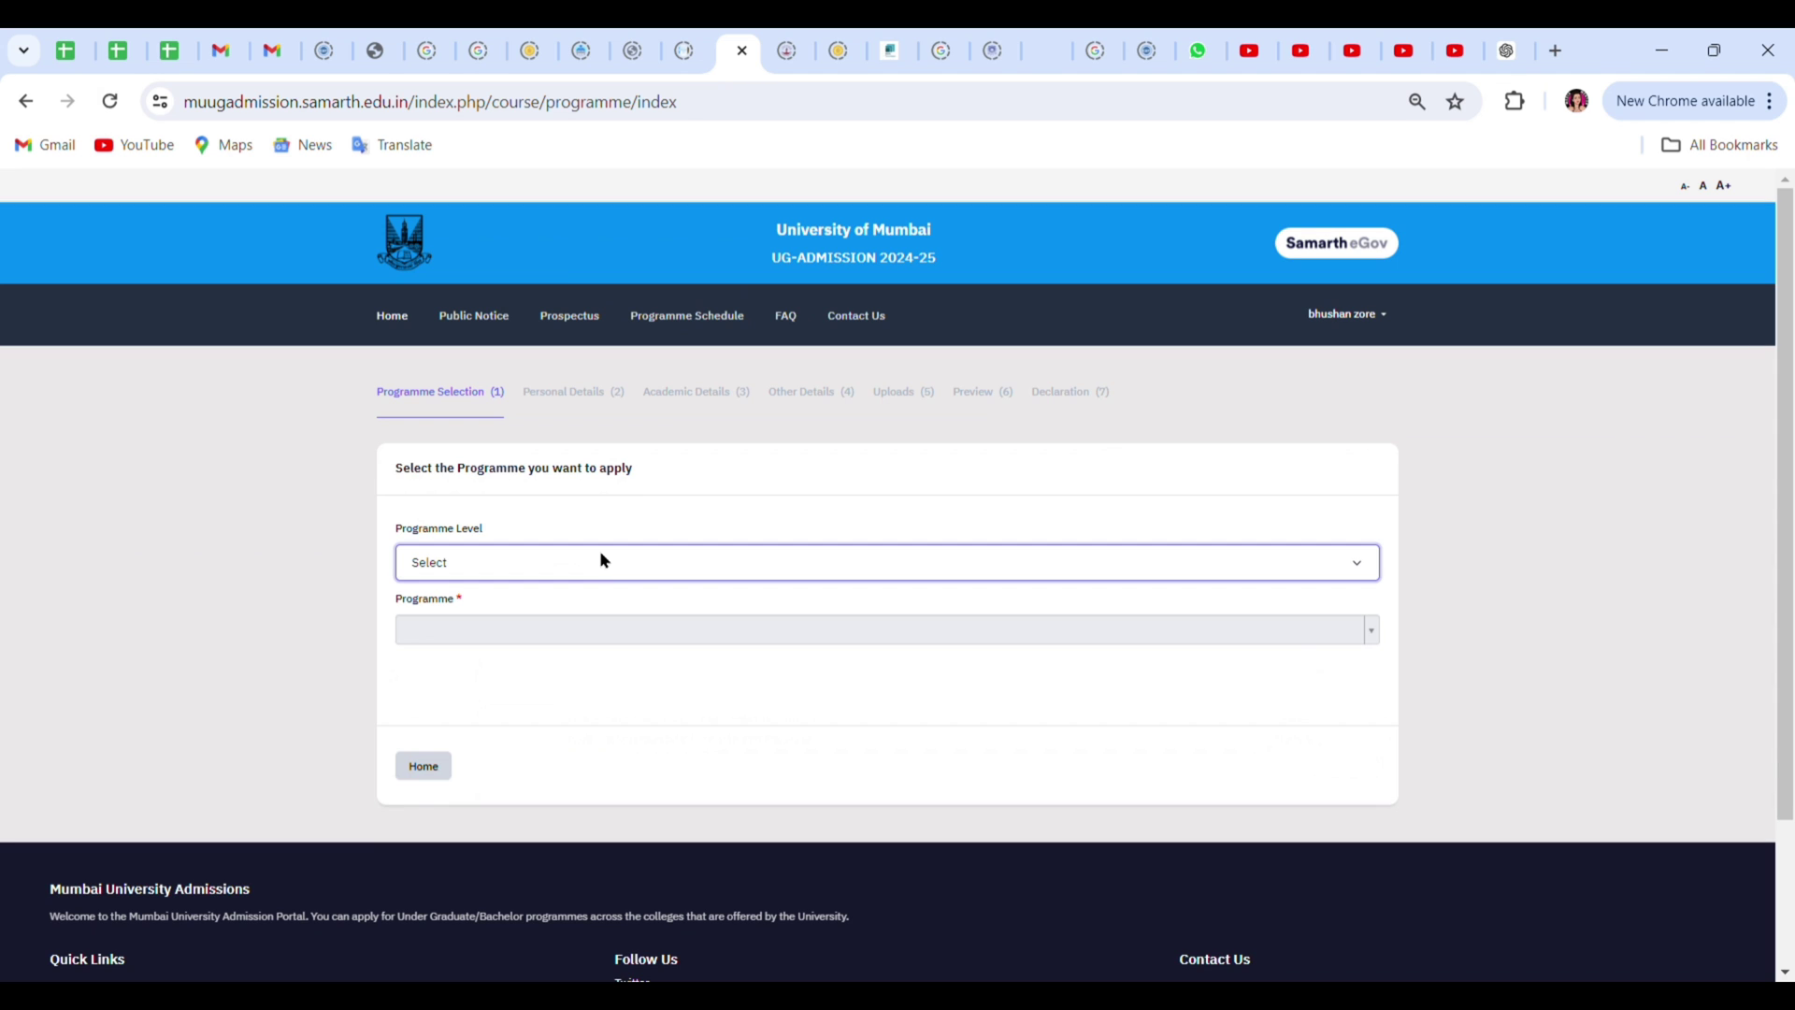
{"action": "left_click", "coordinate": [613, 610]}
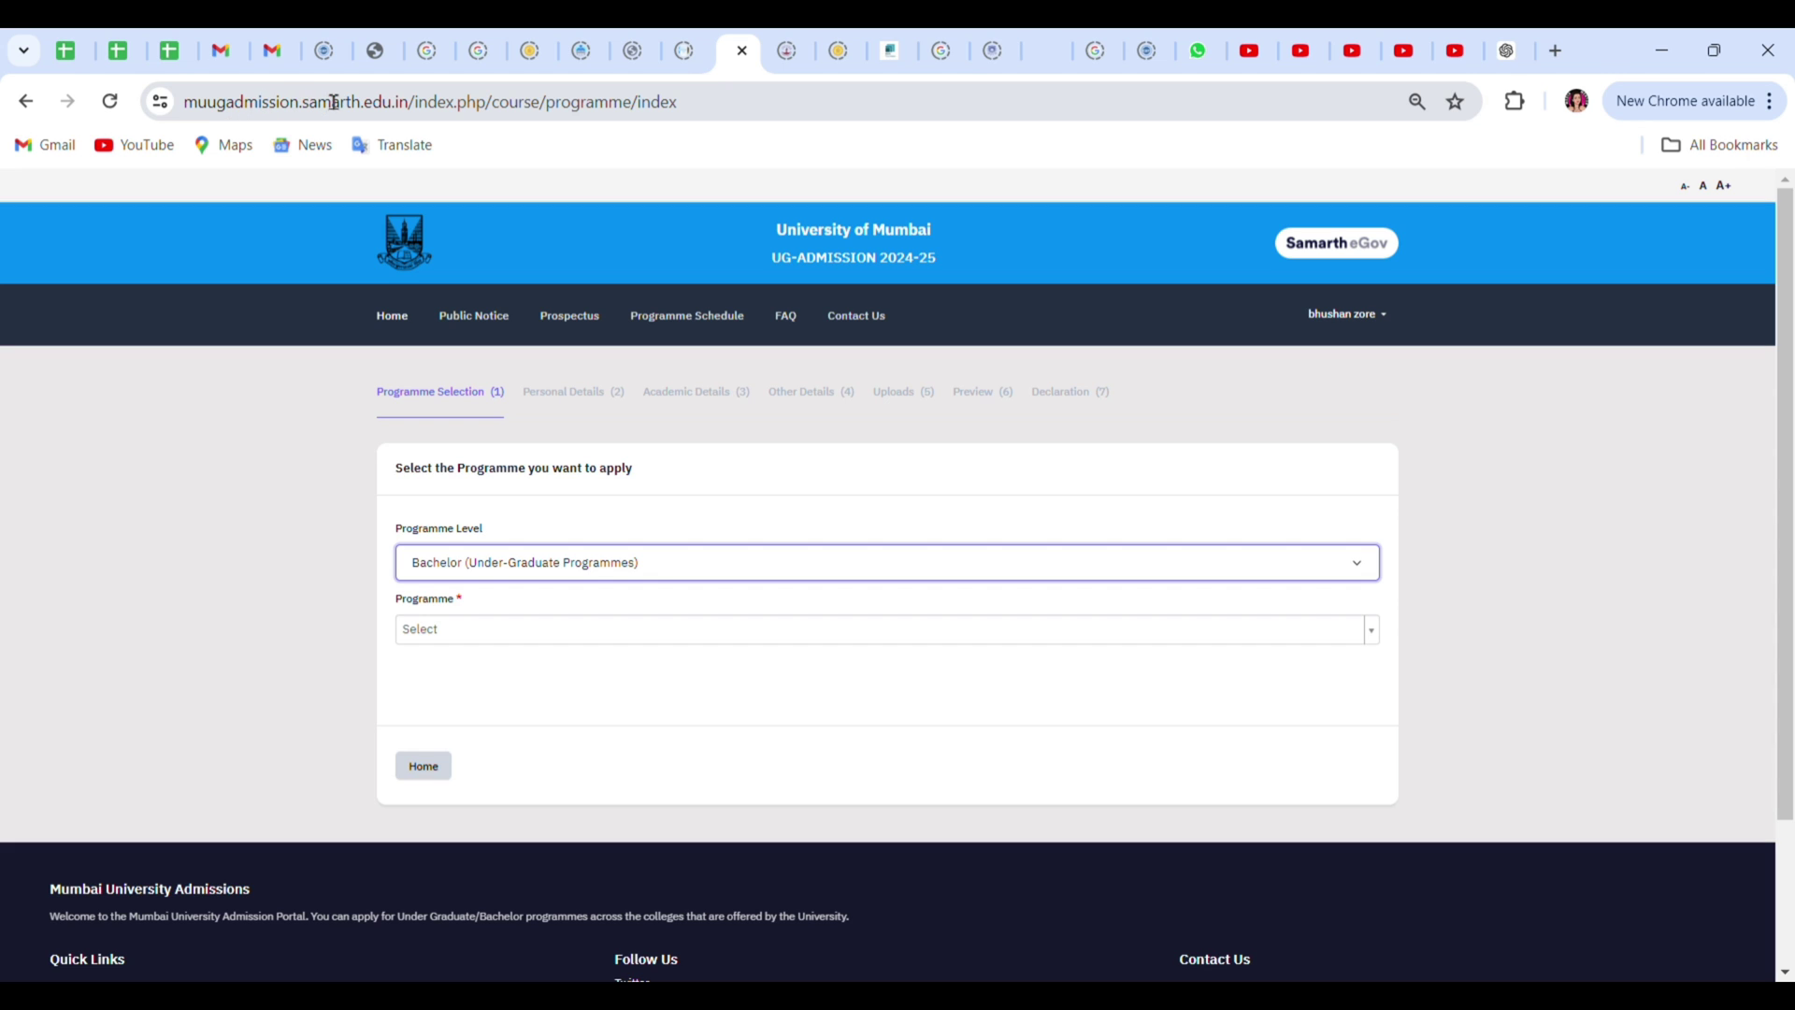
Choose Bachelor Management Studies as the programme and view the colleges offering it.
{"action": "left_click", "coordinate": [471, 628]}
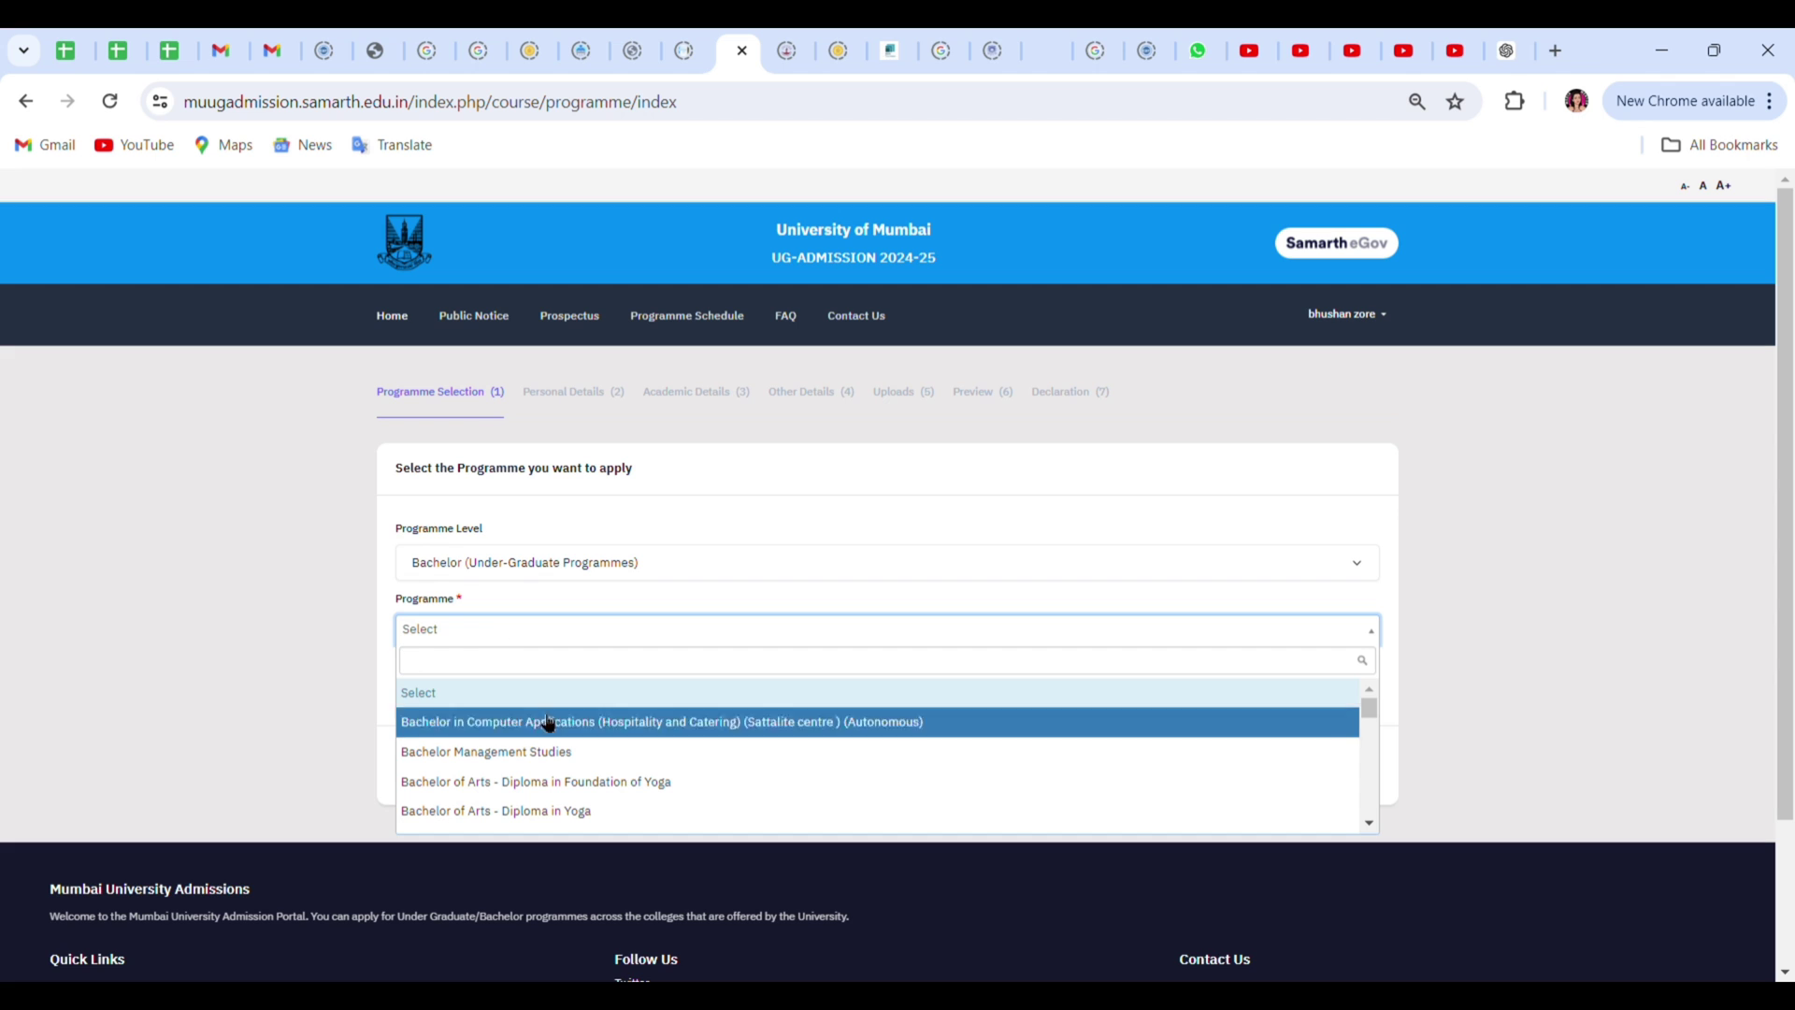
{"action": "left_click", "coordinate": [561, 753]}
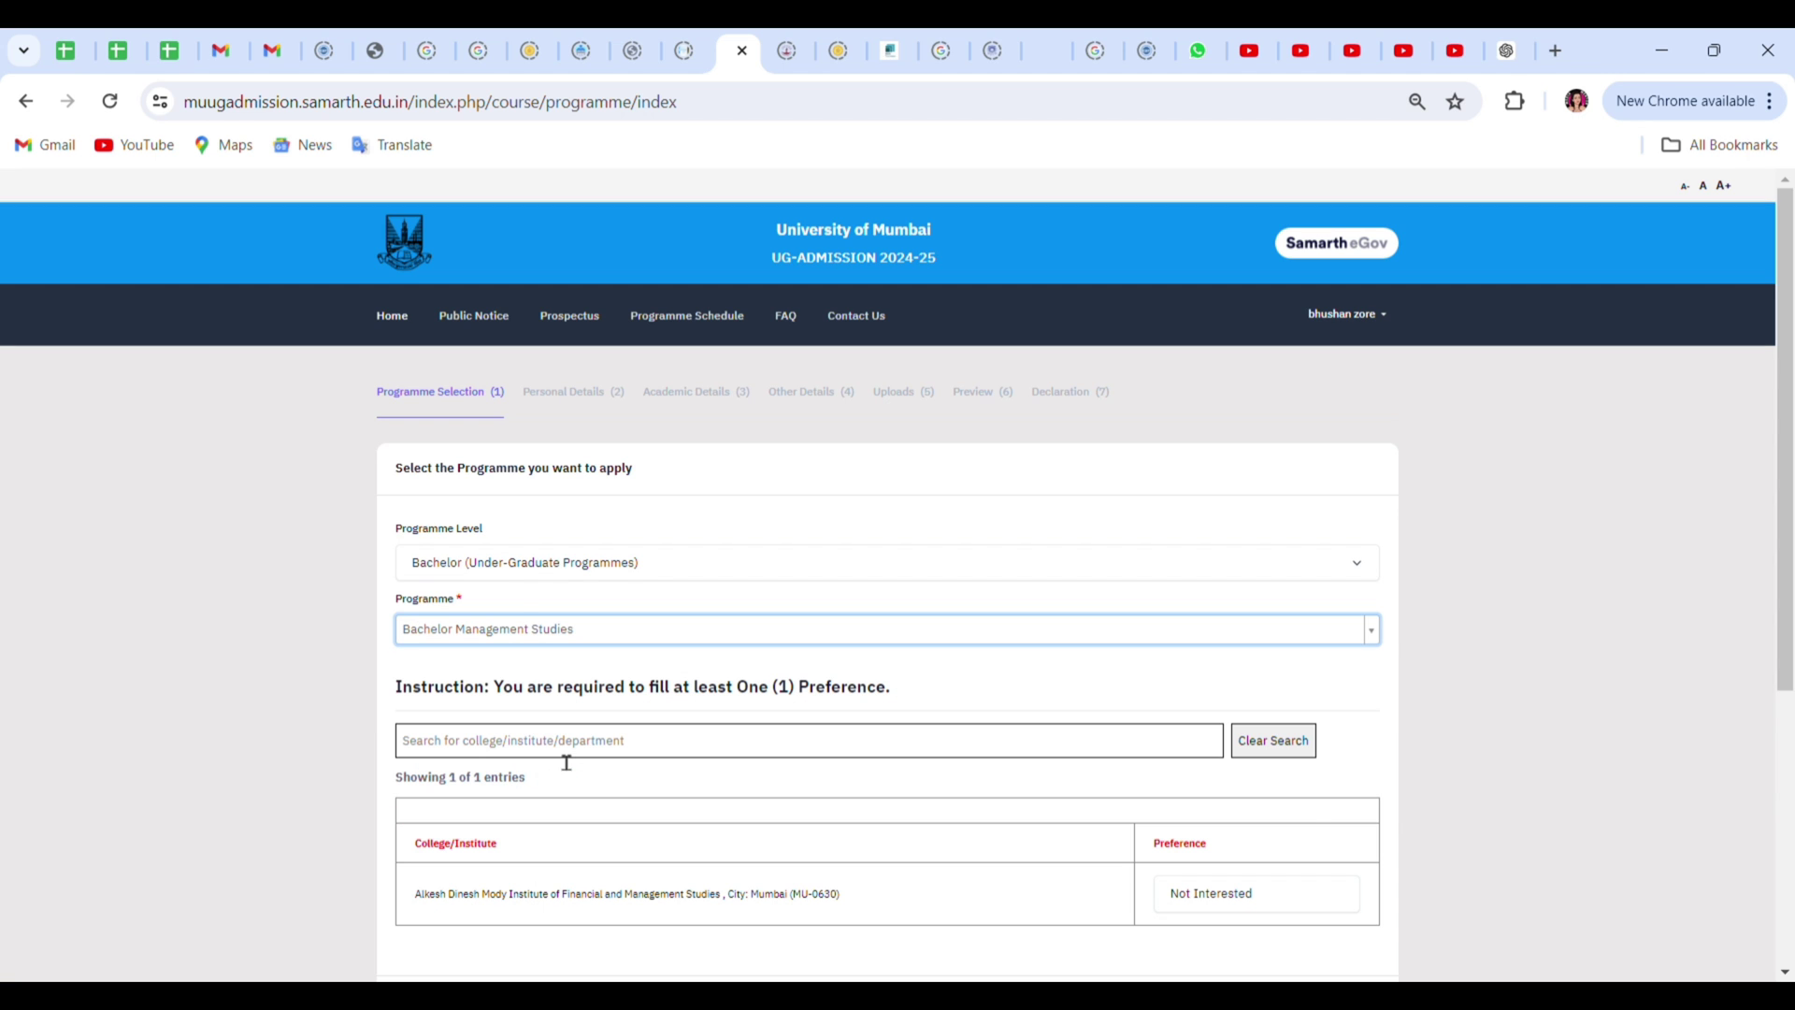
{"action": "scroll", "coordinate": [1786, 493], "scroll_direction": "down", "scroll_amount": 2}
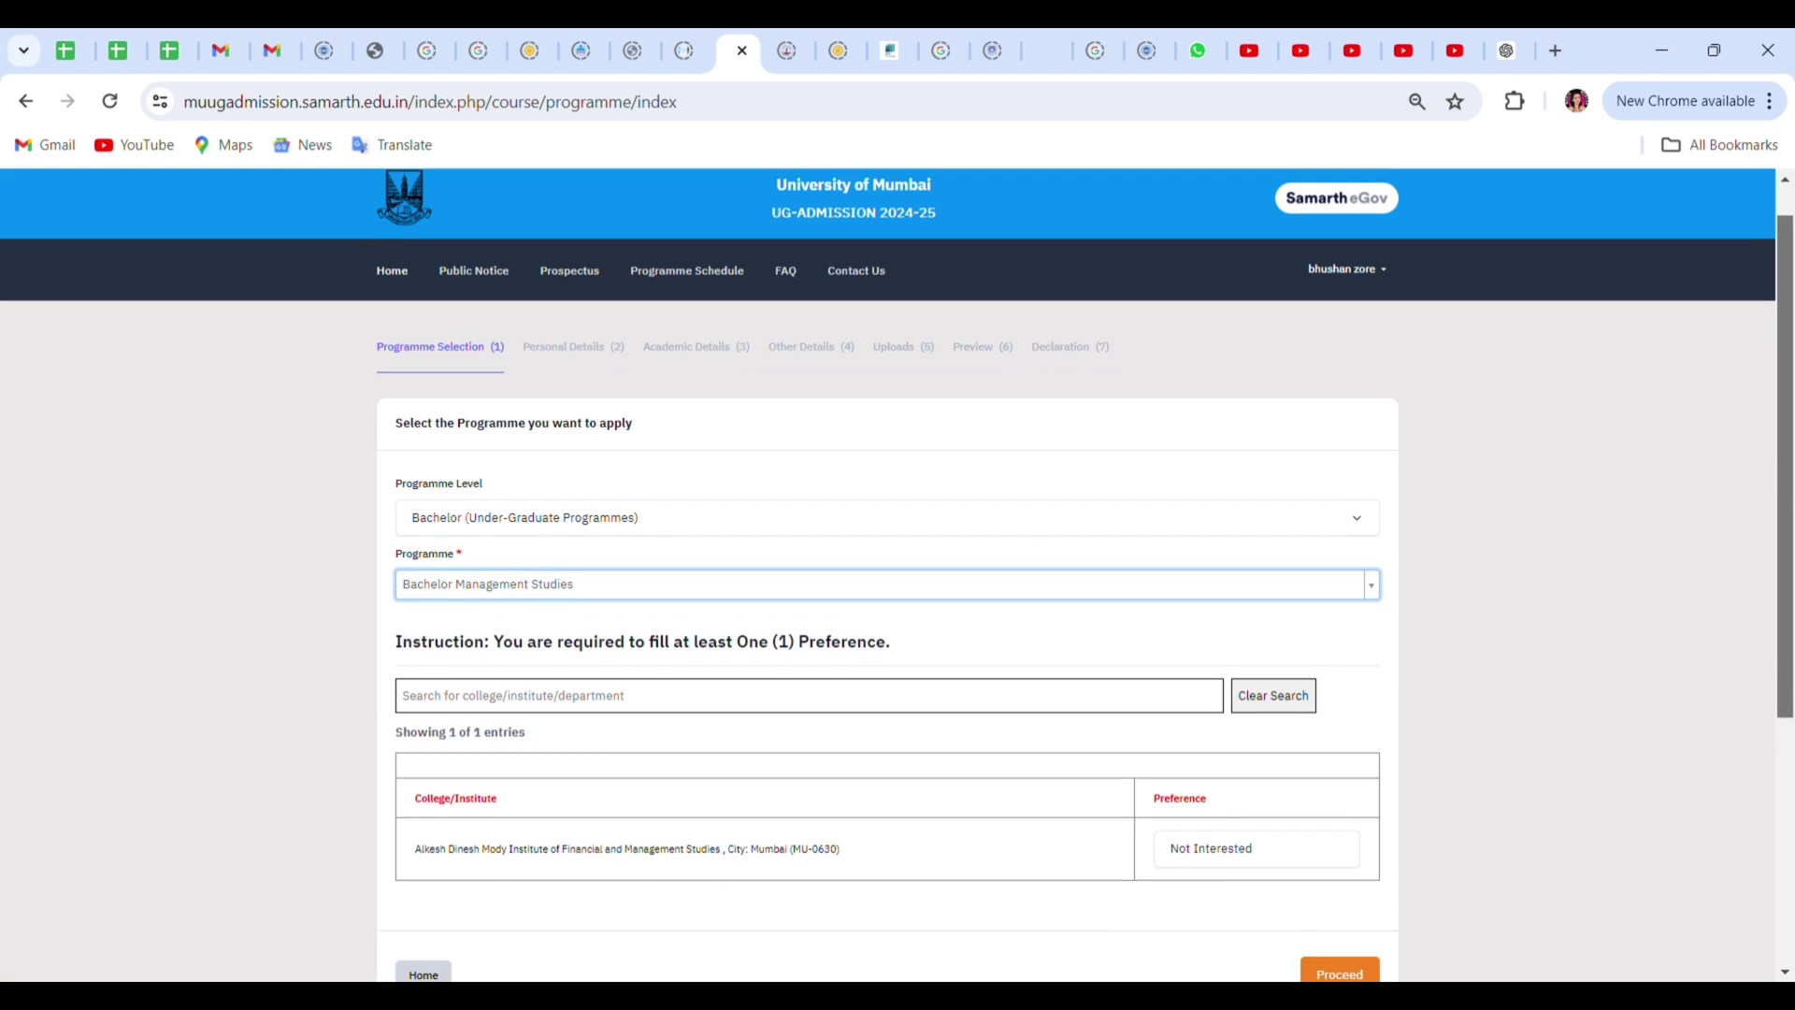
{"action": "scroll", "coordinate": [1767, 580], "scroll_direction": "down", "scroll_amount": 2}
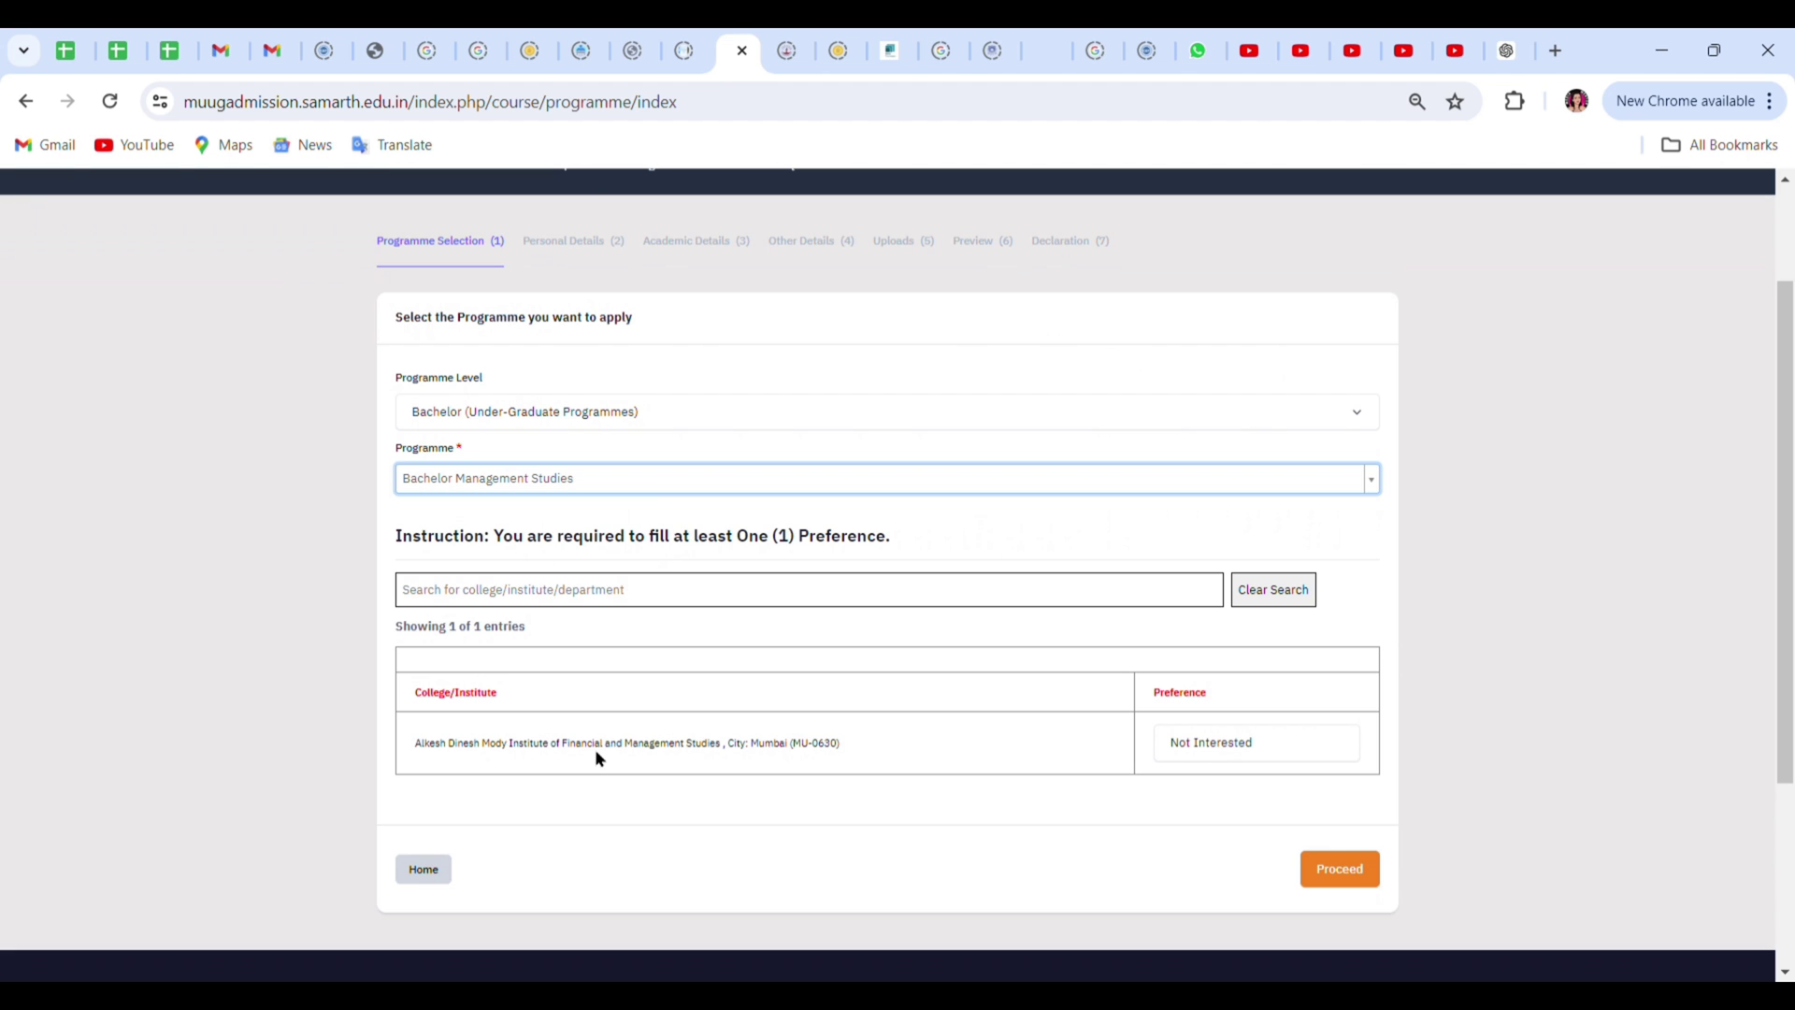
Search the programme list for "bachelor of sc" and change the programme to Bachelor of Science.
{"action": "left_click", "coordinate": [1372, 474]}
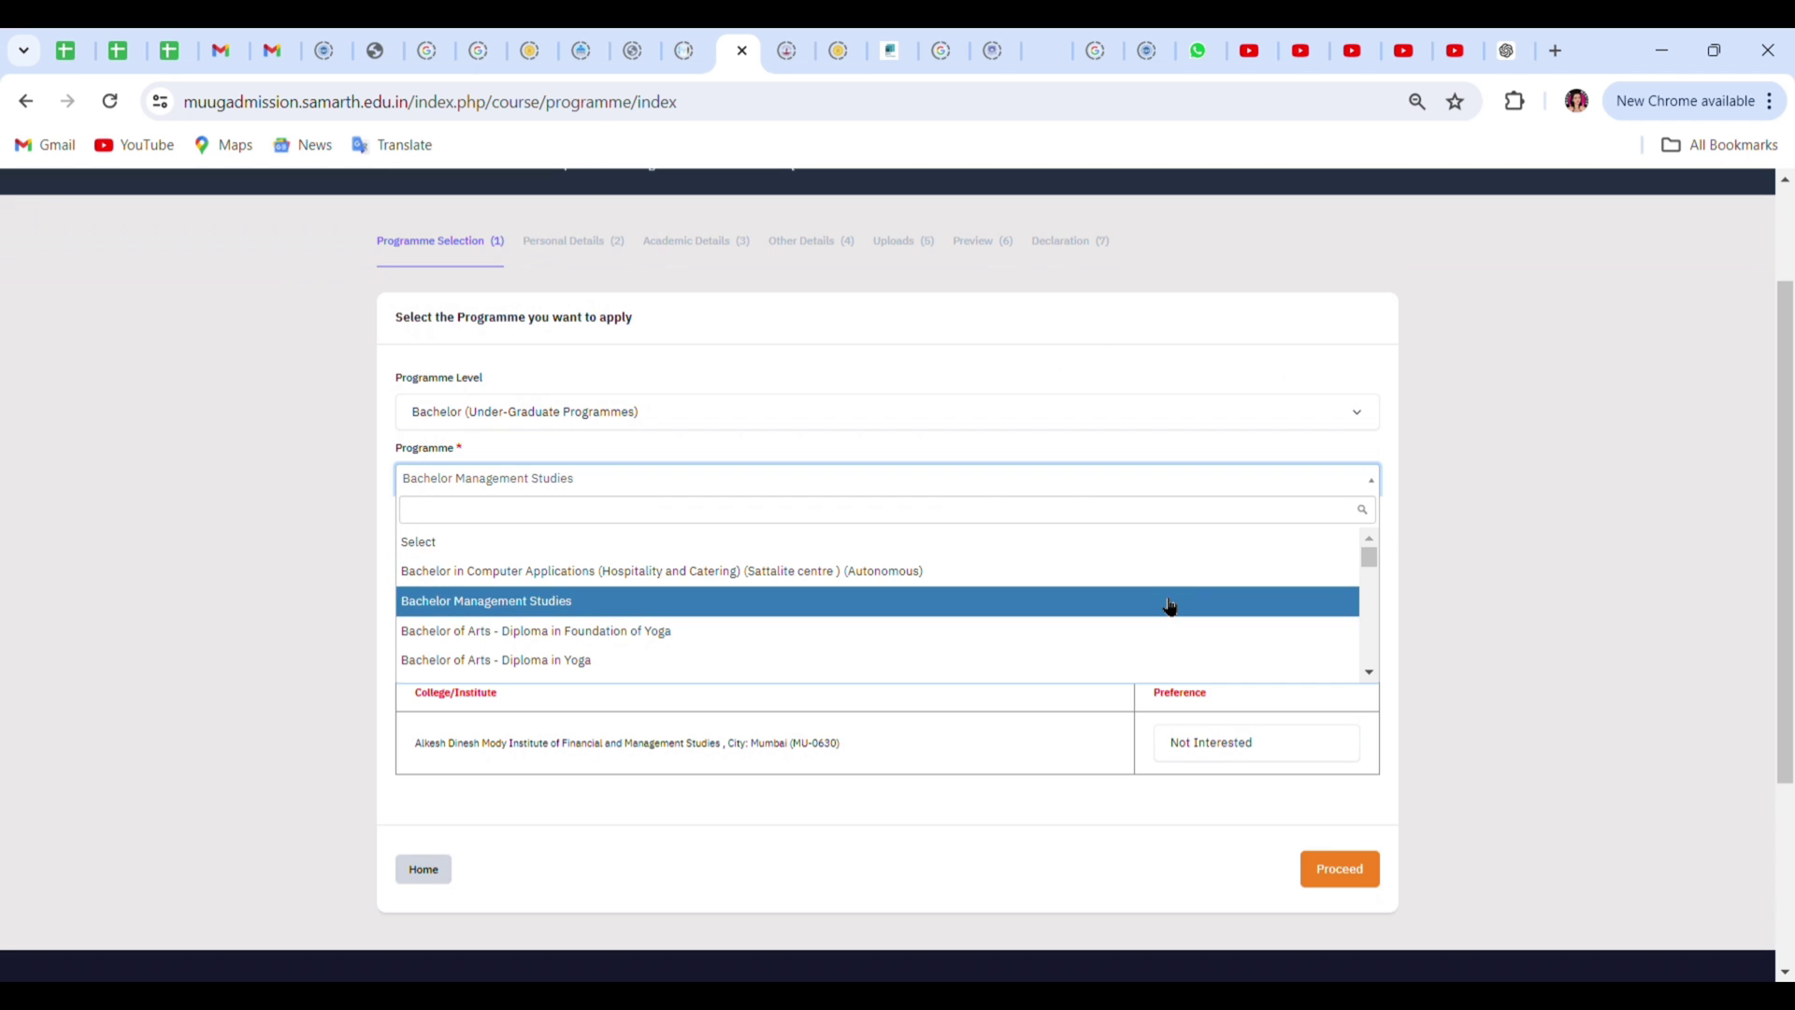
{"action": "key", "text": "Down"}
{"action": "key", "text": "Down"}
{"action": "key", "text": "Down"}
{"action": "key", "text": "Down"}
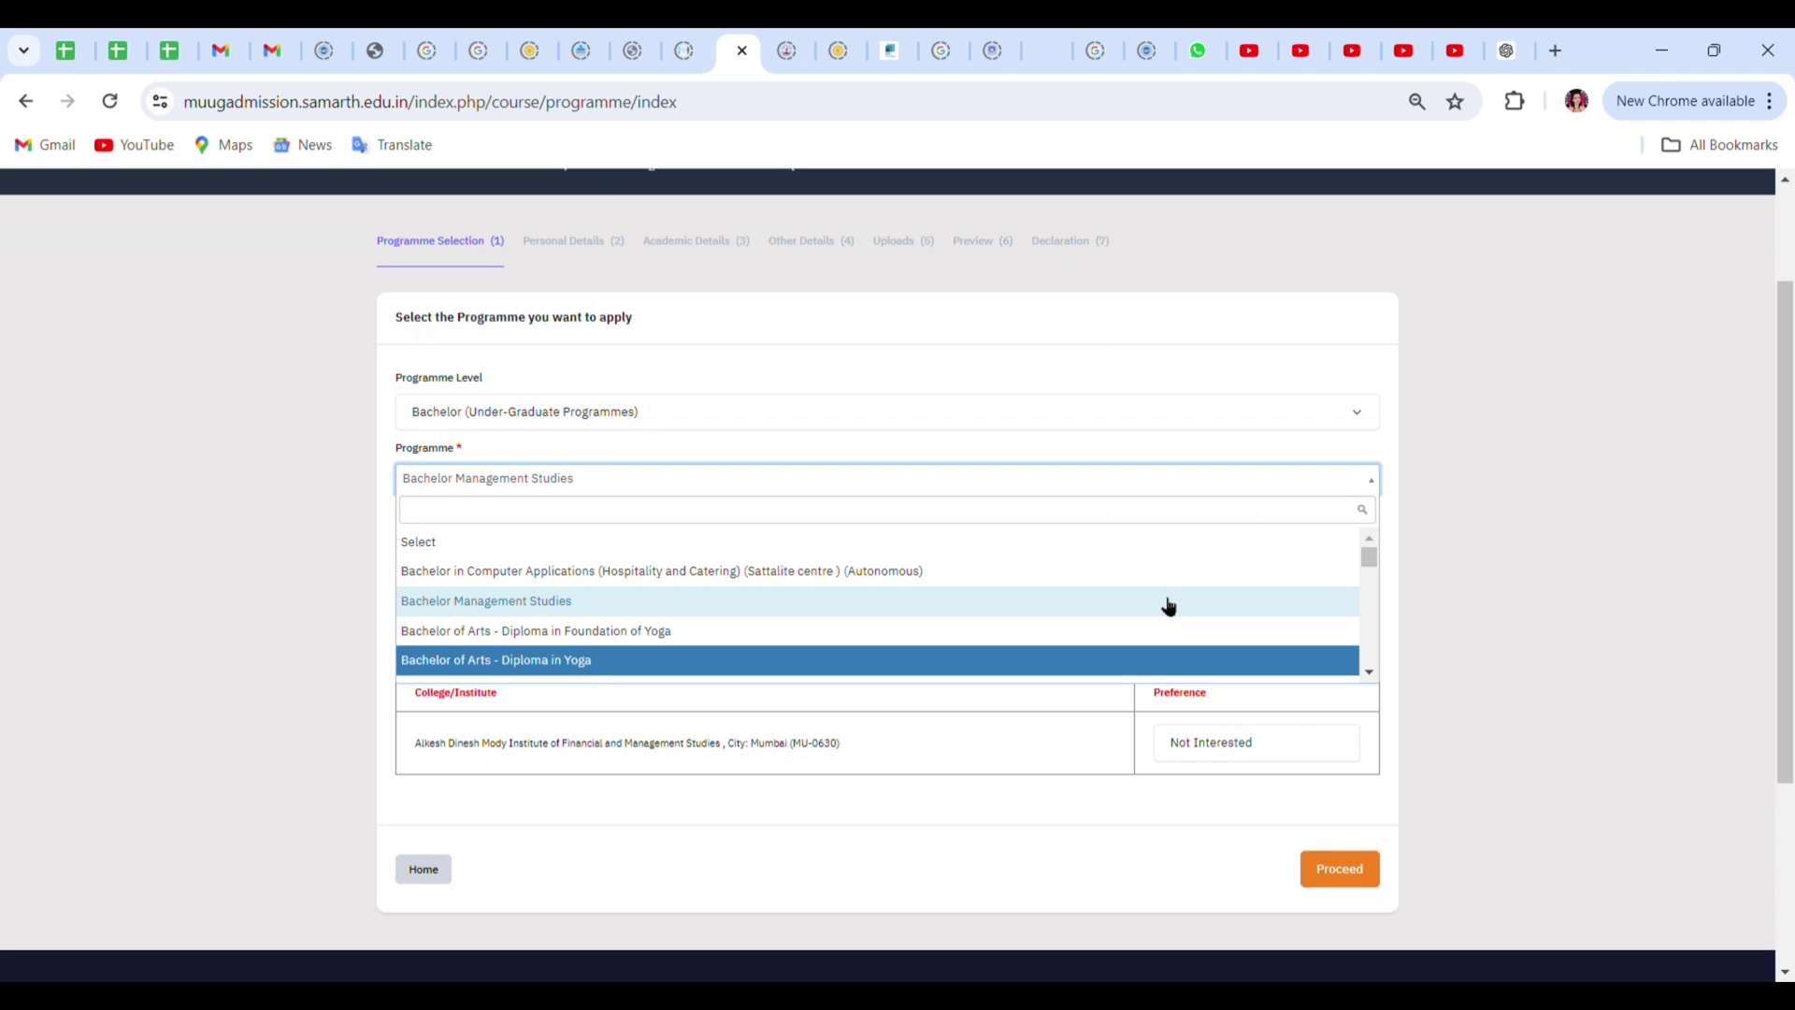
{"action": "key", "text": "Down"}
{"action": "key", "text": "Down"}
{"action": "key", "text": "Down"}
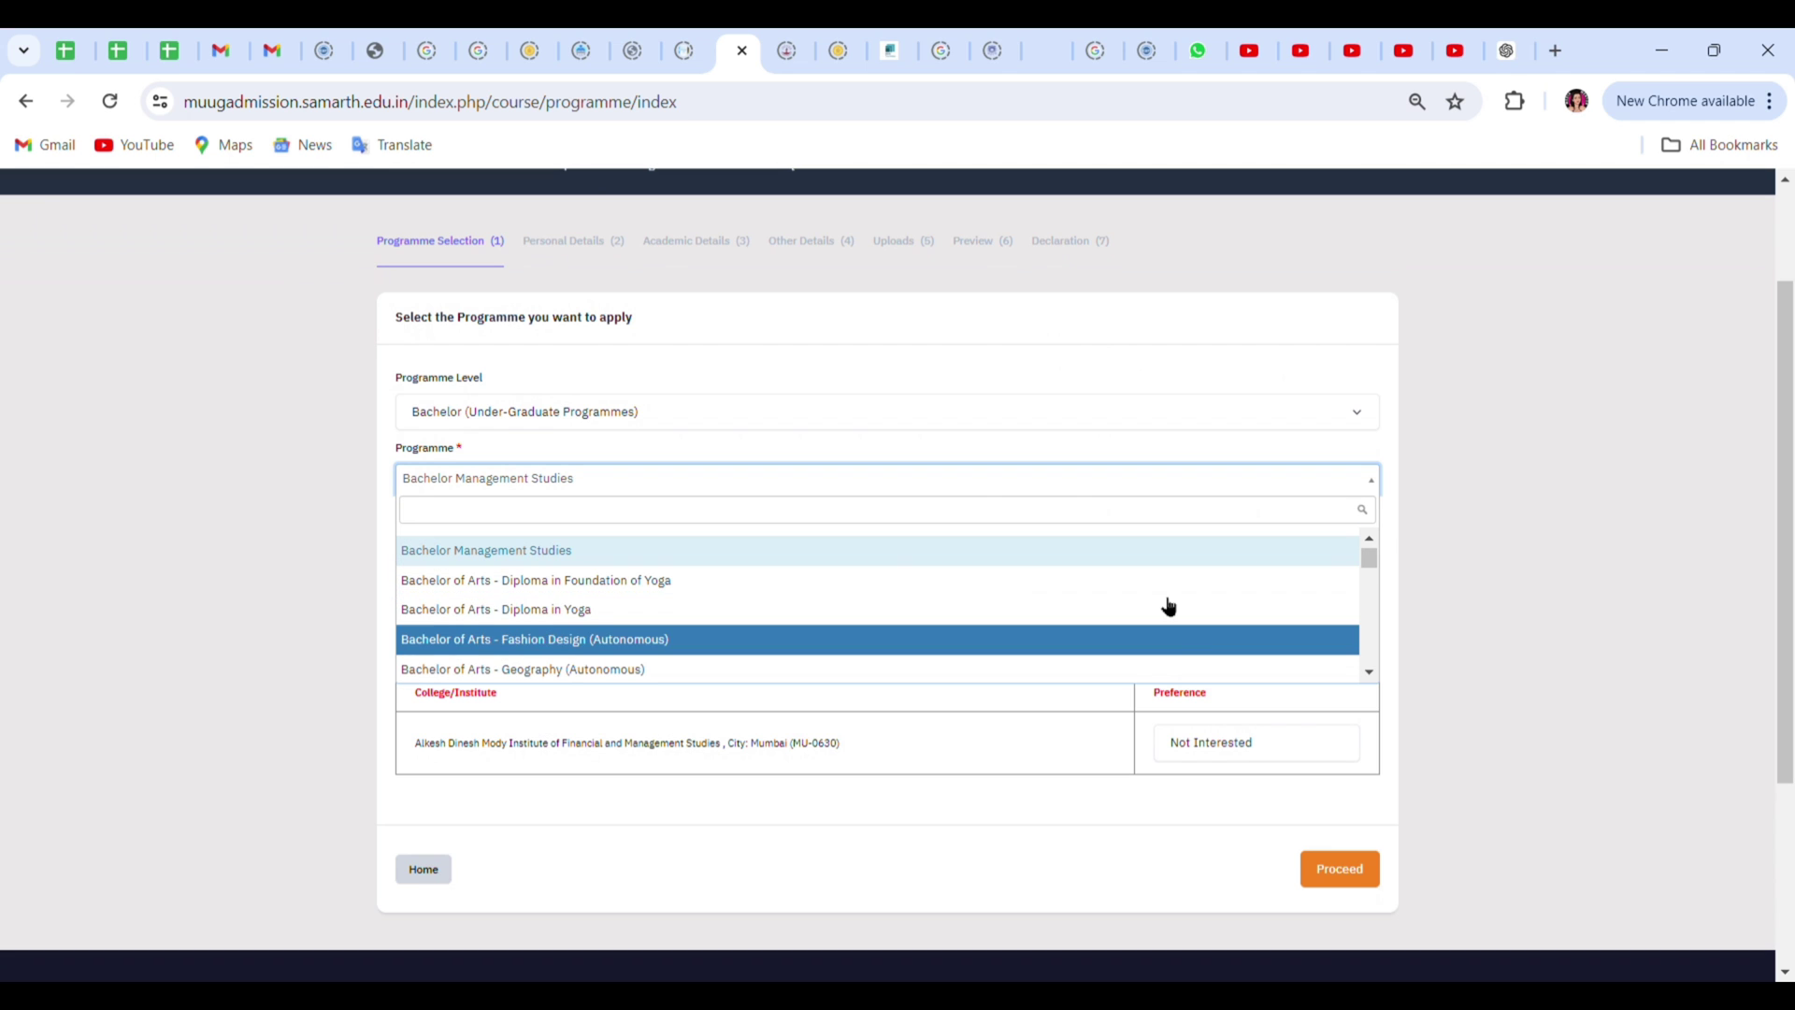
{"action": "key", "text": "Down"}
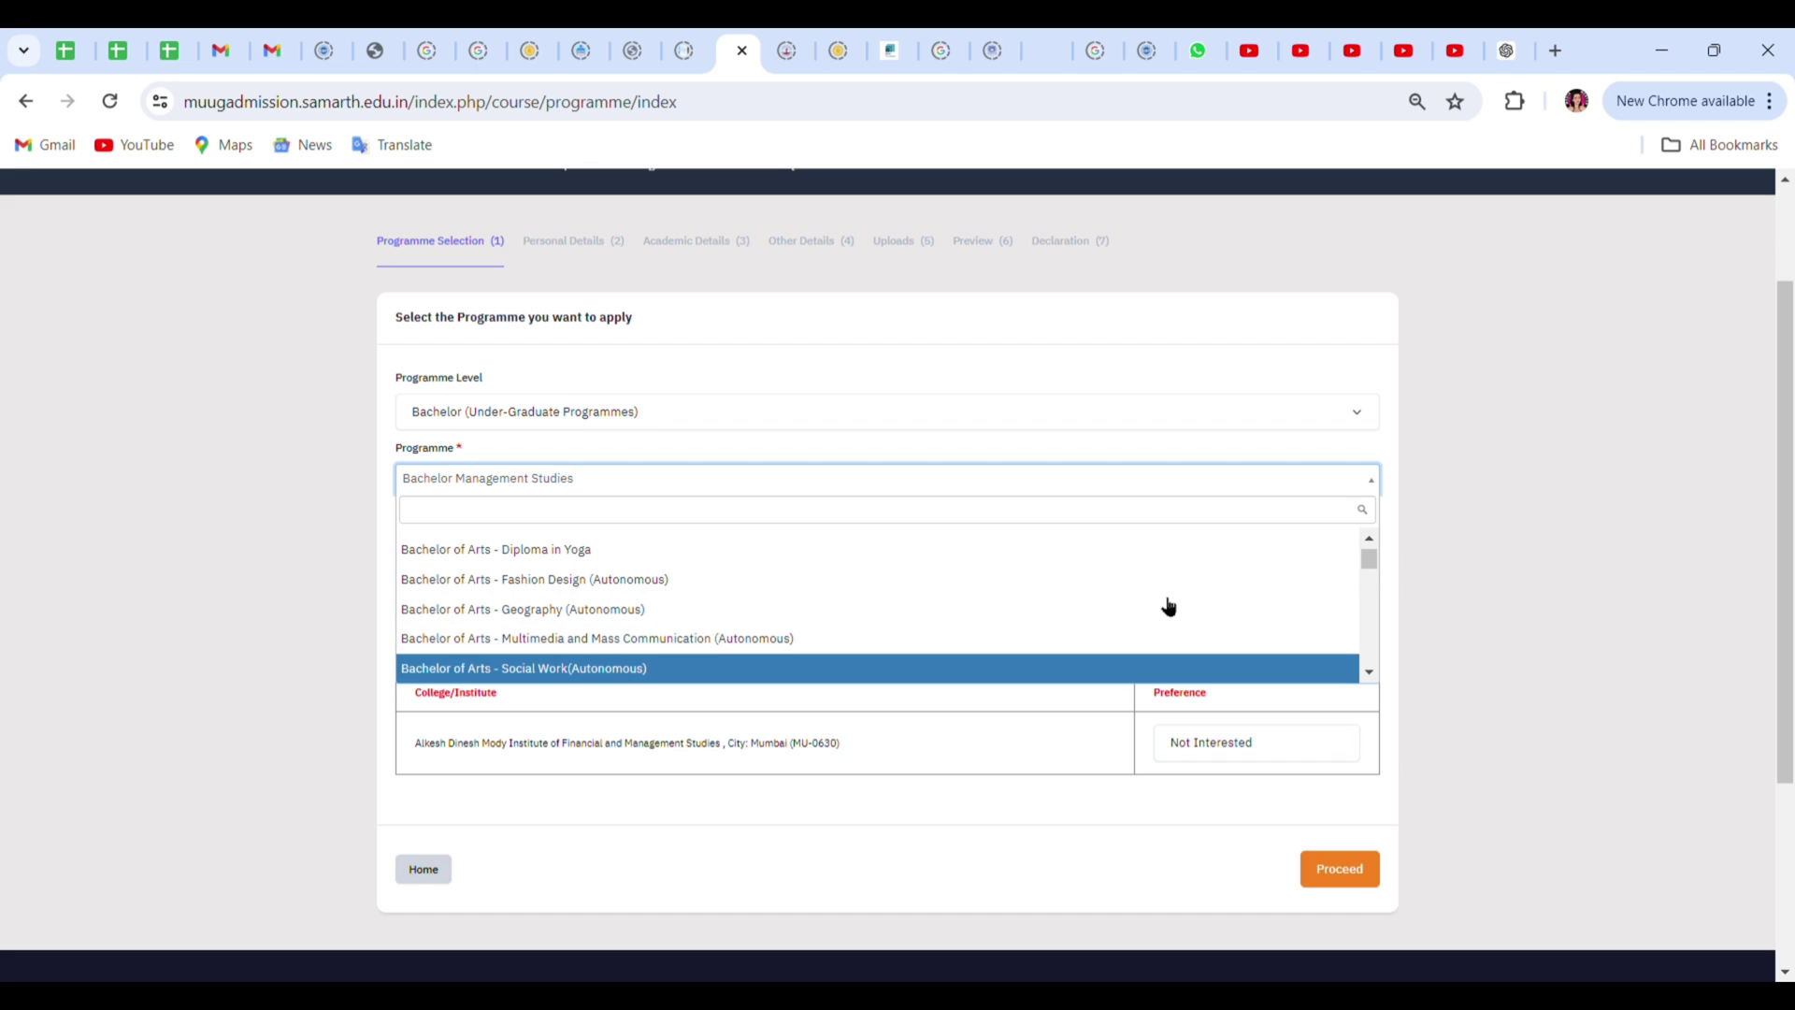
{"action": "type", "text": "bc"}
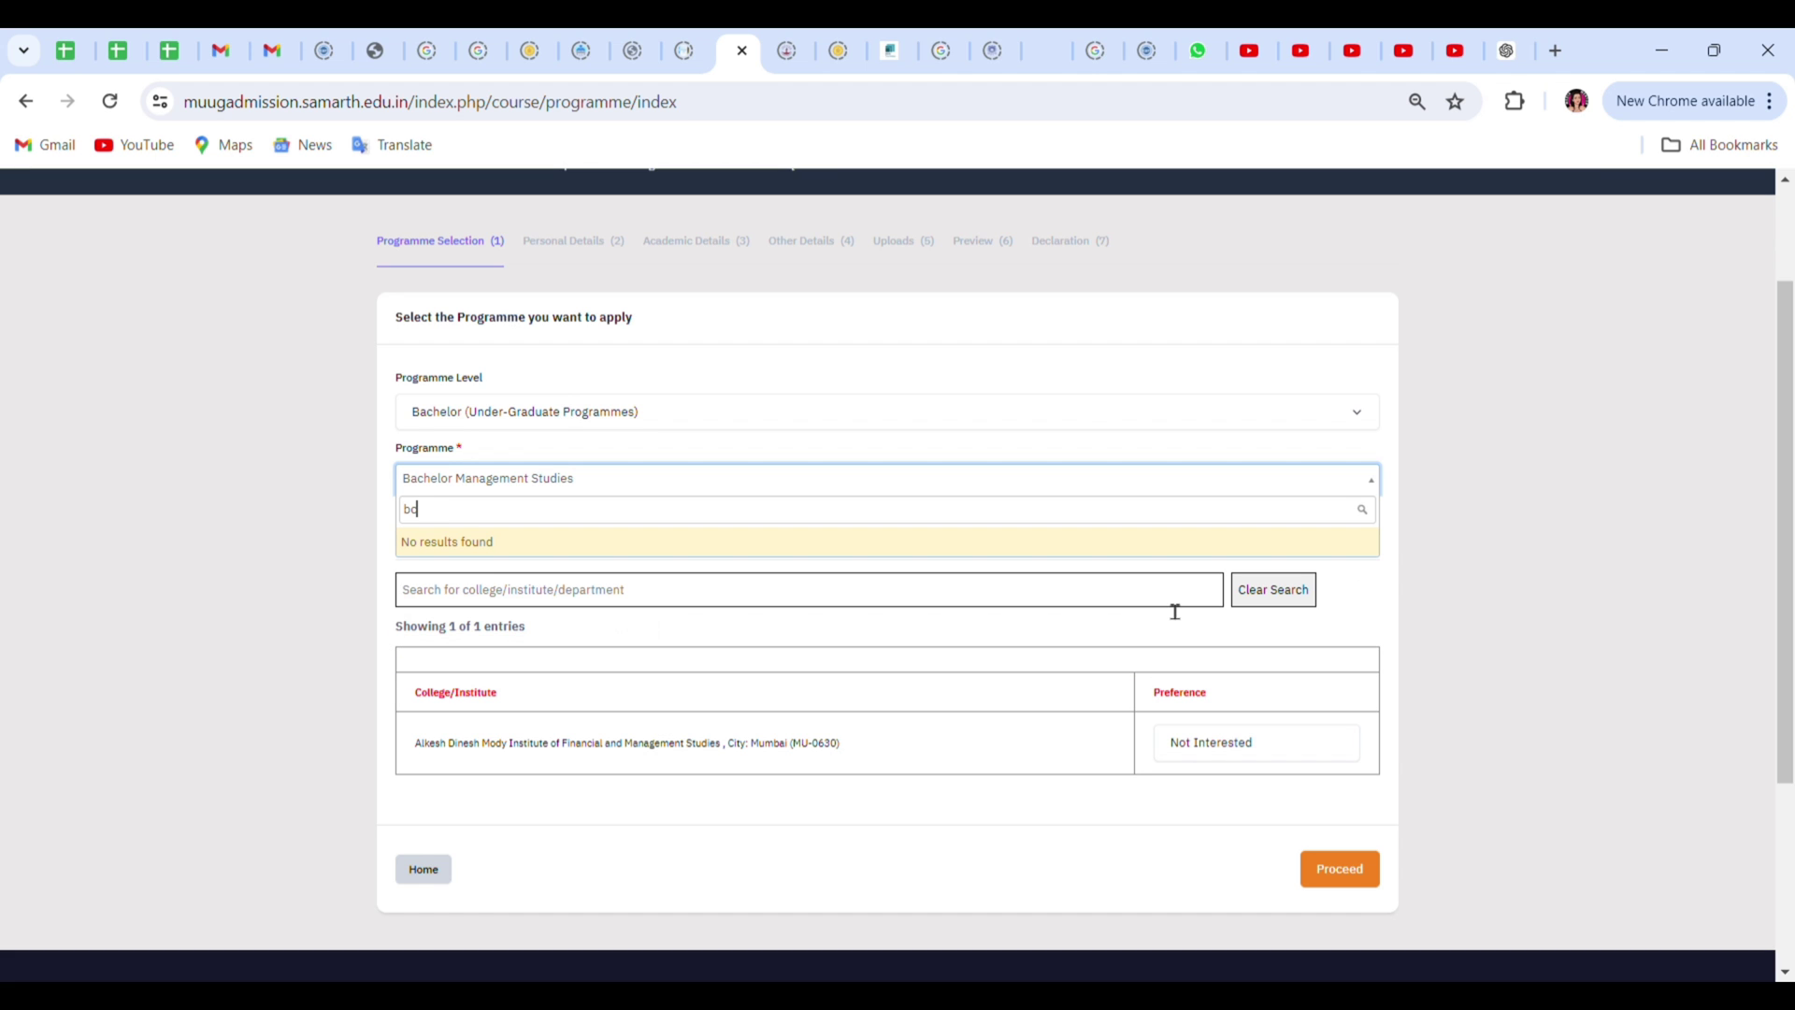
{"action": "key", "text": "BackSpace"}
{"action": "type", "text": "c"}
{"action": "key", "text": "BackSpace"}
{"action": "type", "text": "ach"}
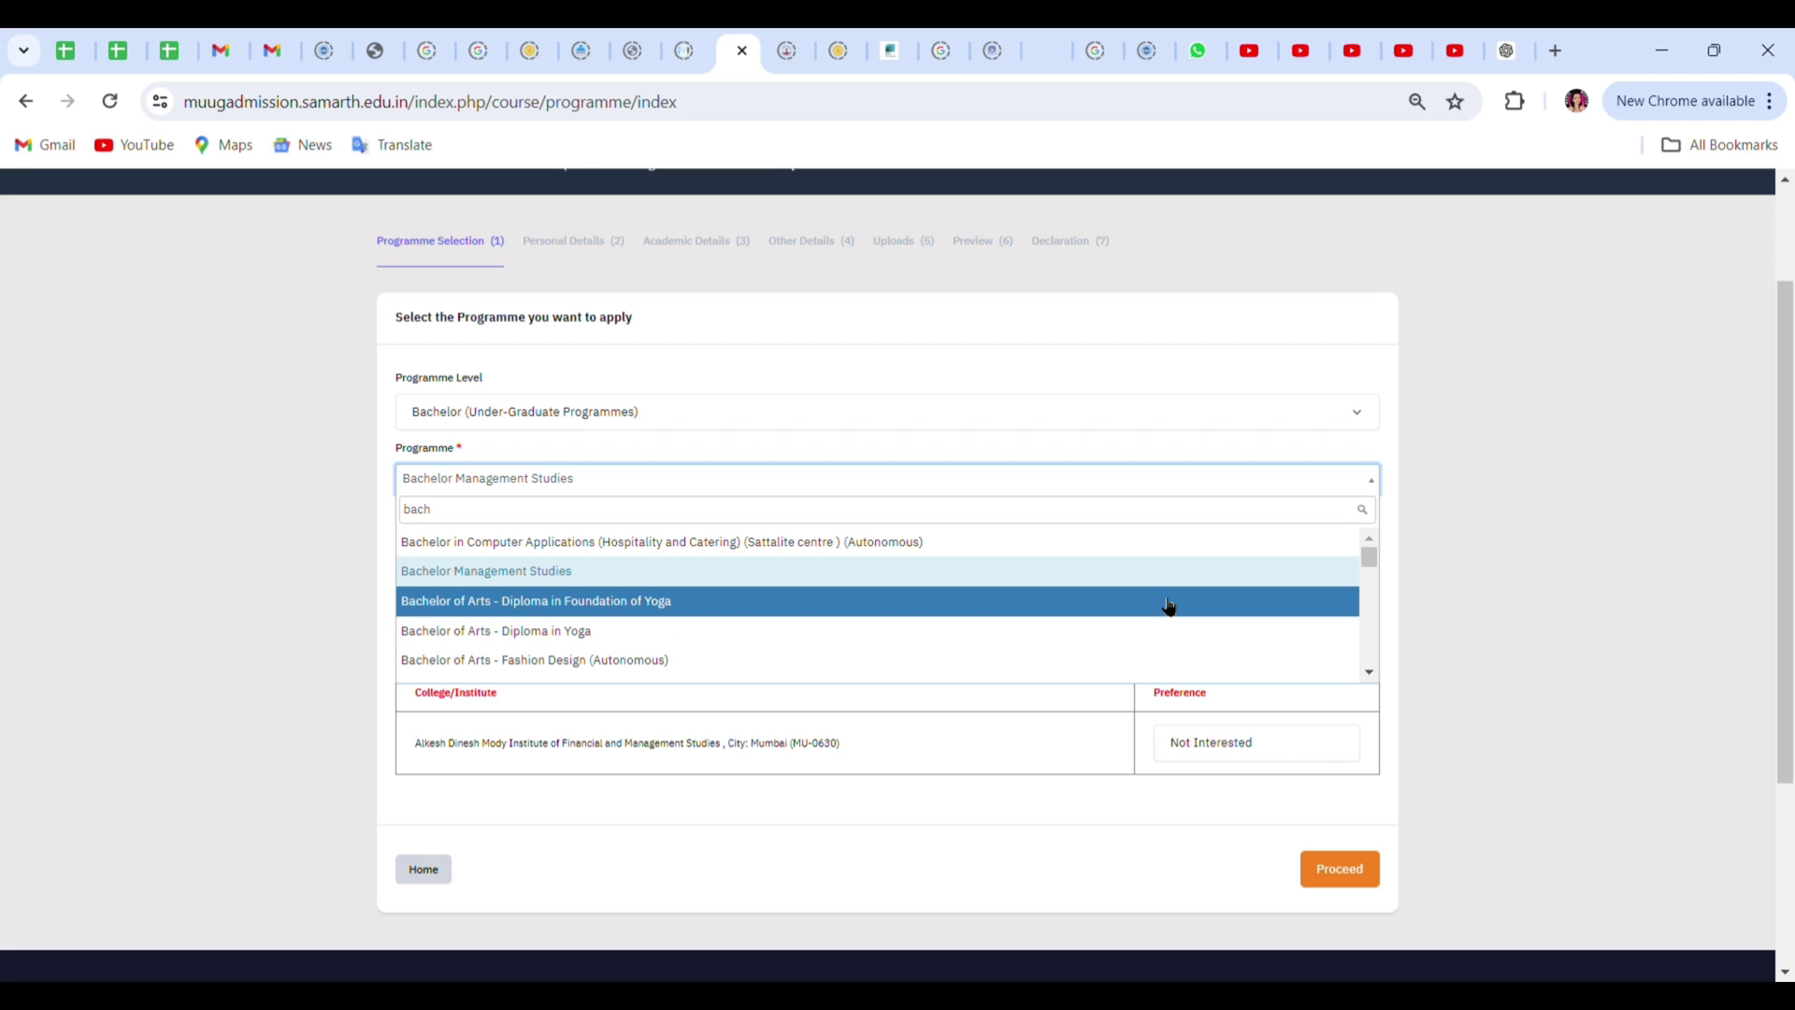
{"action": "type", "text": "elor of sc"}
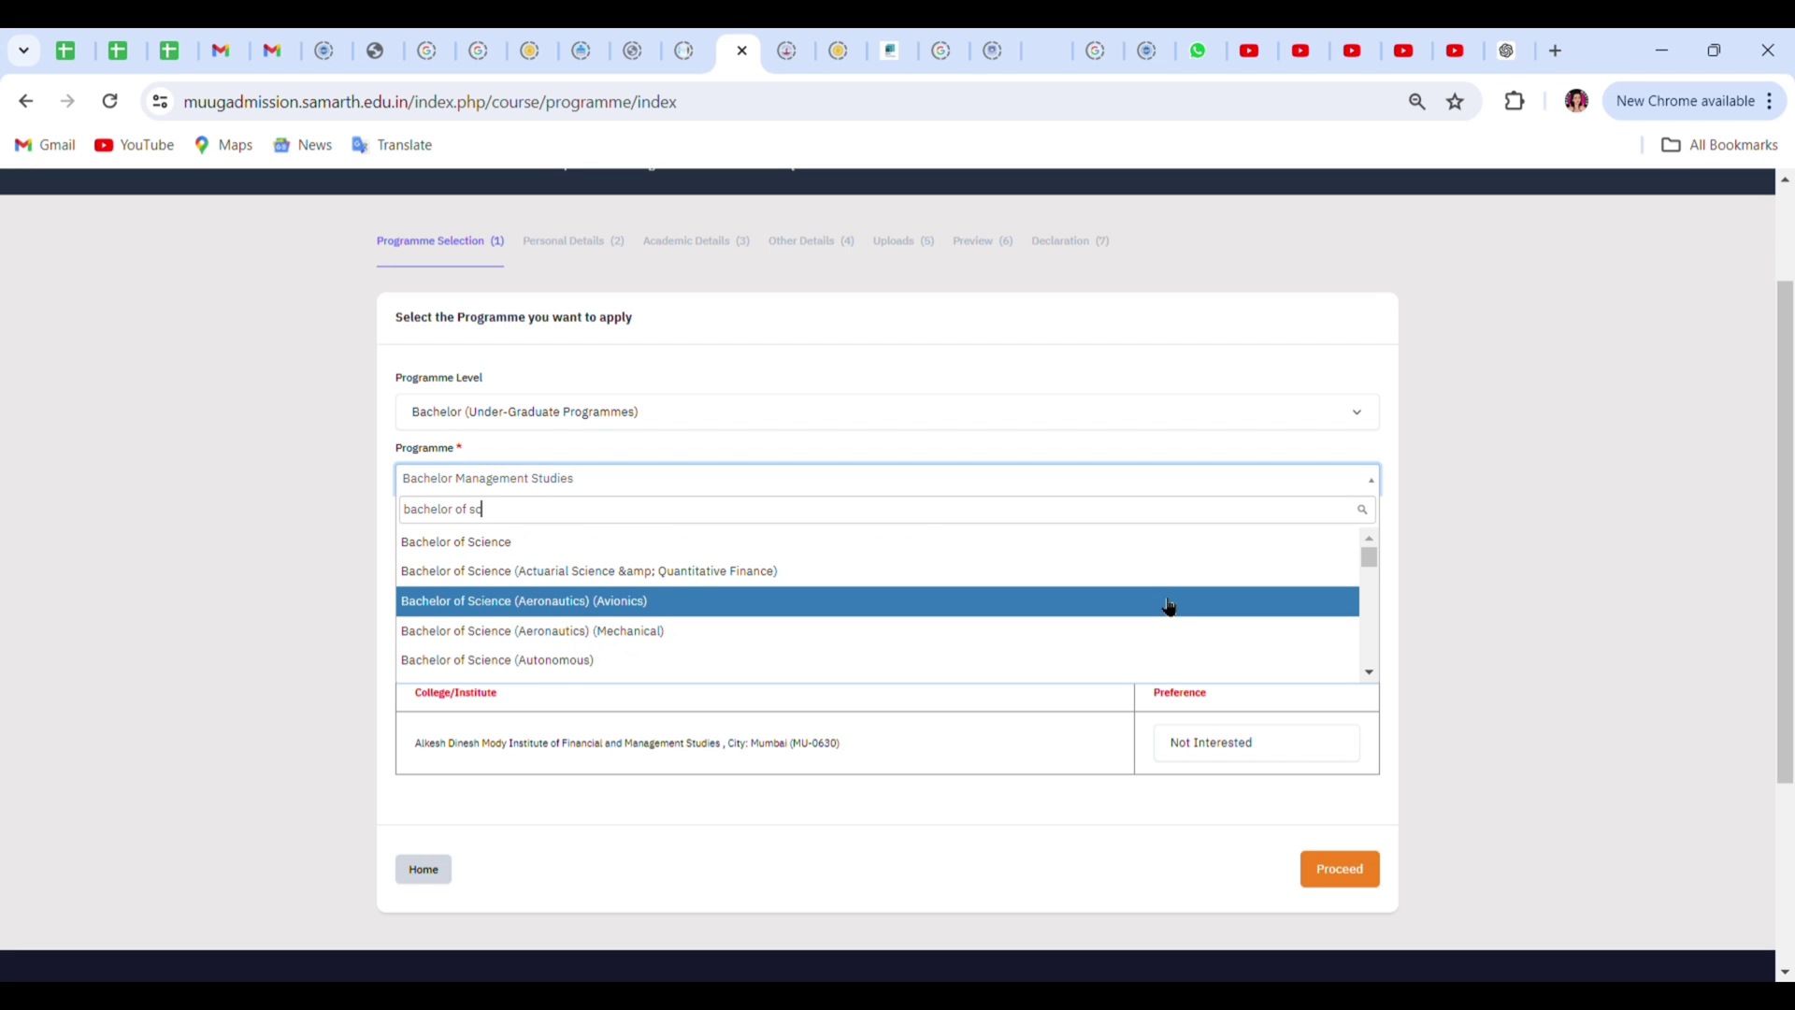
{"action": "left_click", "coordinate": [732, 538]}
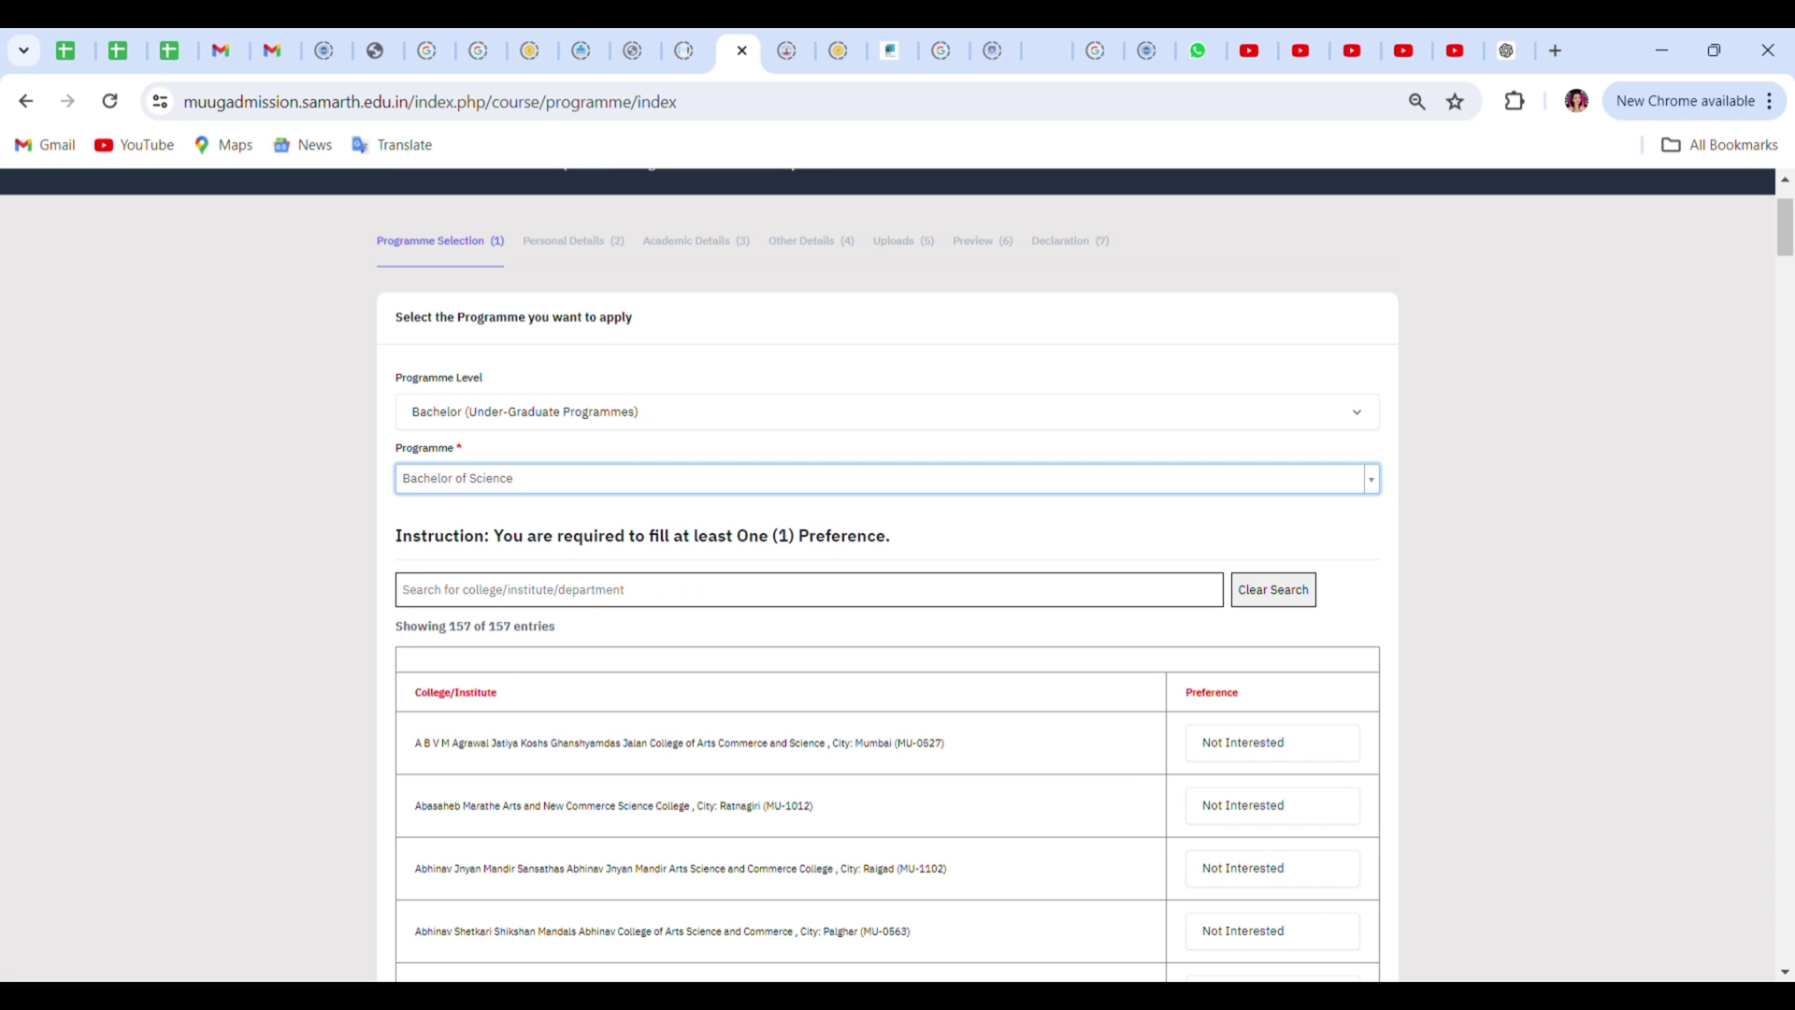
Look through the Bachelor of Science colleges and check the preference field of M B More Foundations Arts Commerce and Science Women College.
{"action": "scroll", "coordinate": [898, 575], "scroll_direction": "down", "scroll_amount": 5}
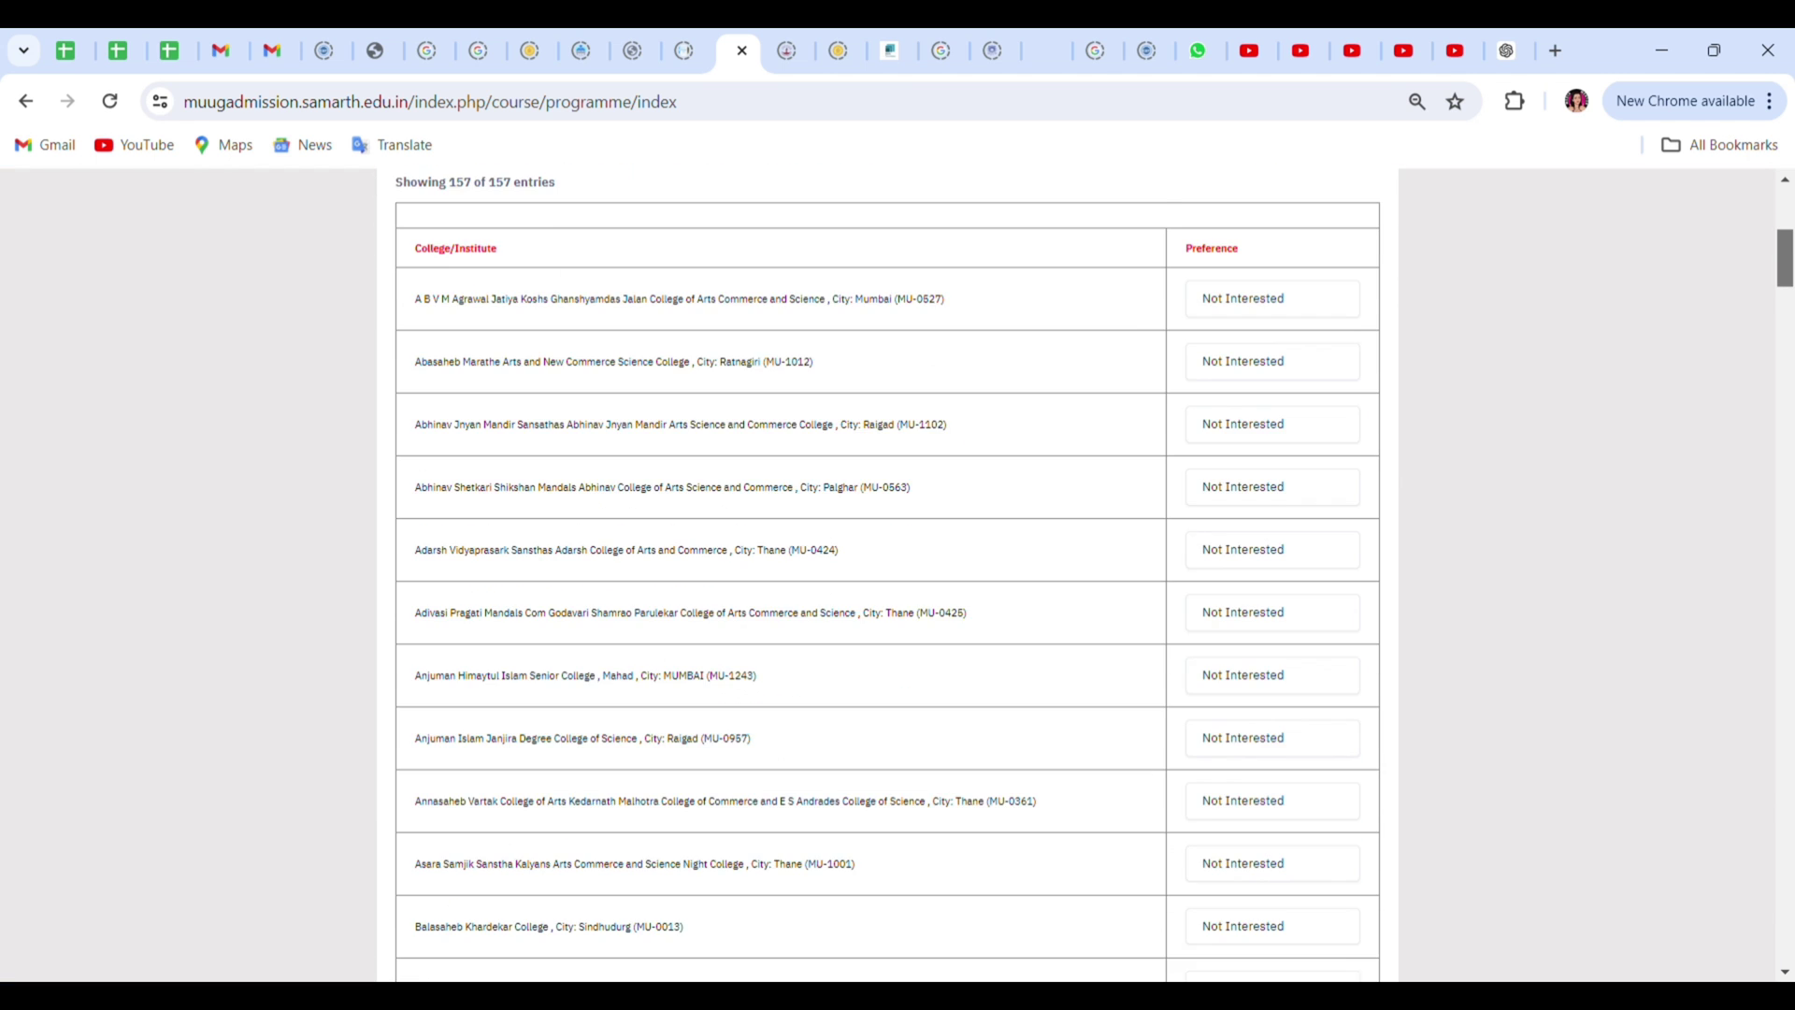
{"action": "scroll", "coordinate": [897, 575], "scroll_direction": "down", "scroll_amount": 20}
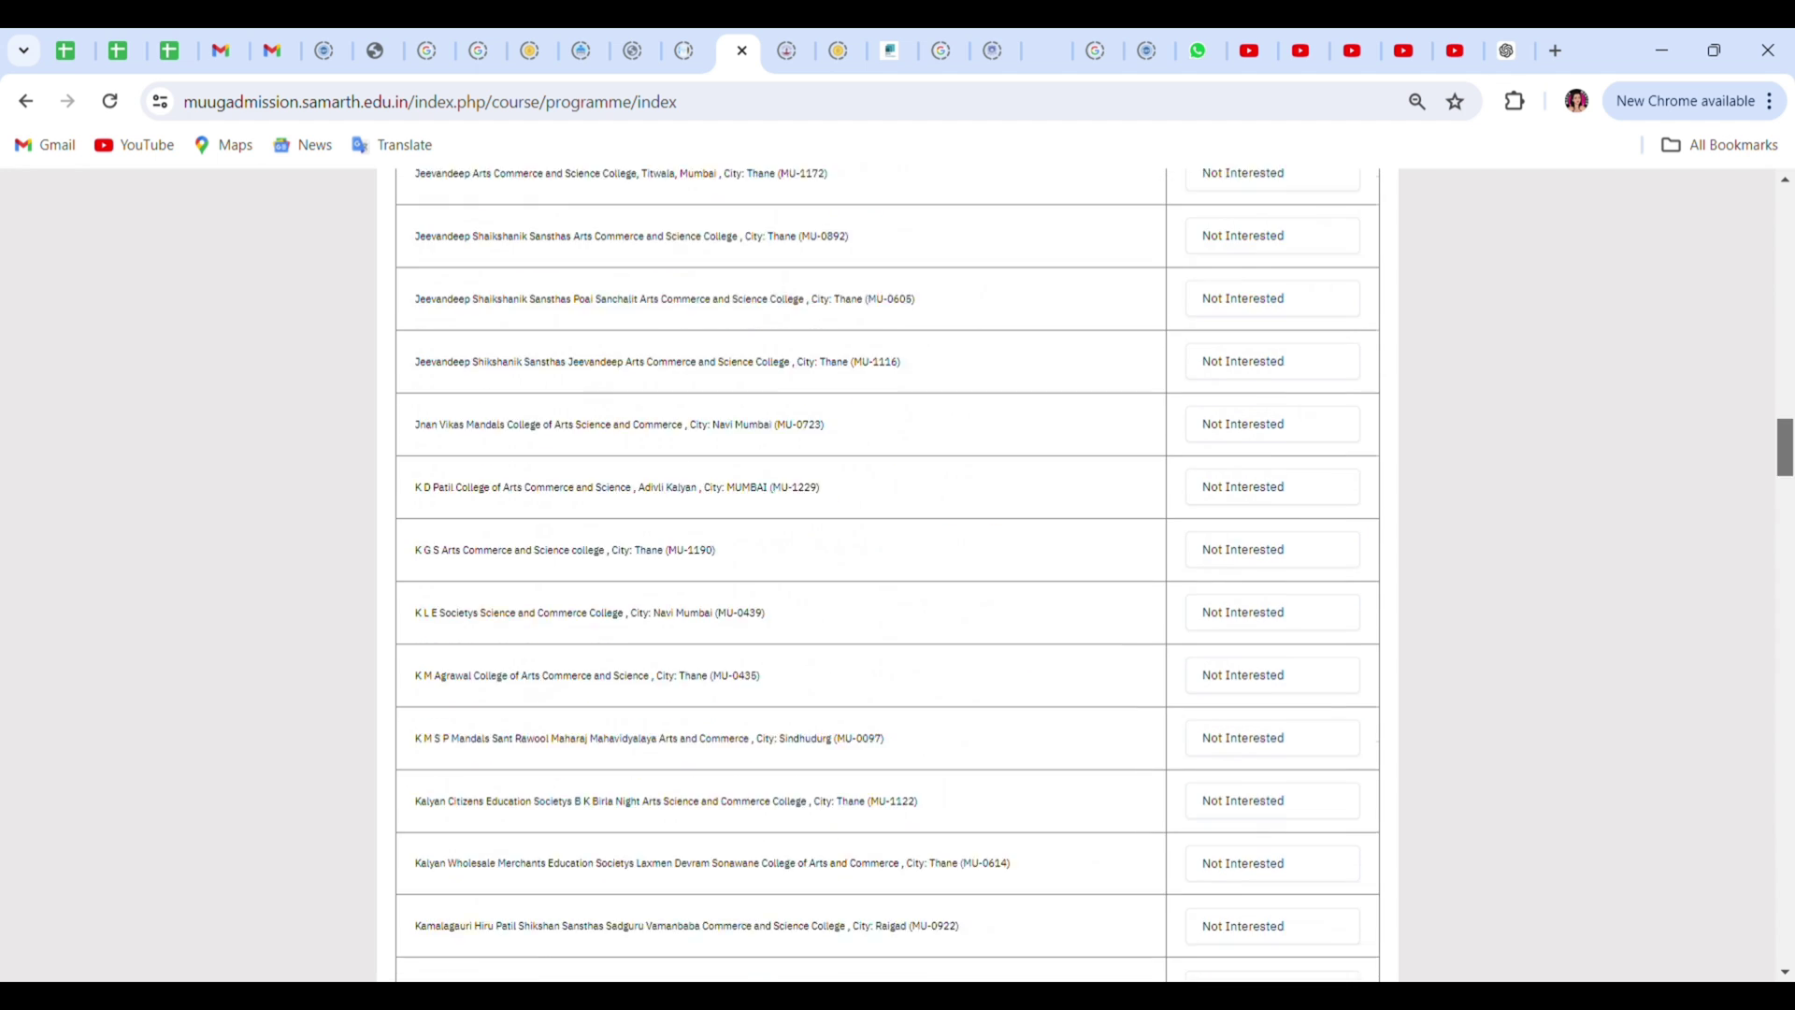
{"action": "scroll", "coordinate": [898, 575], "scroll_direction": "down", "scroll_amount": 10}
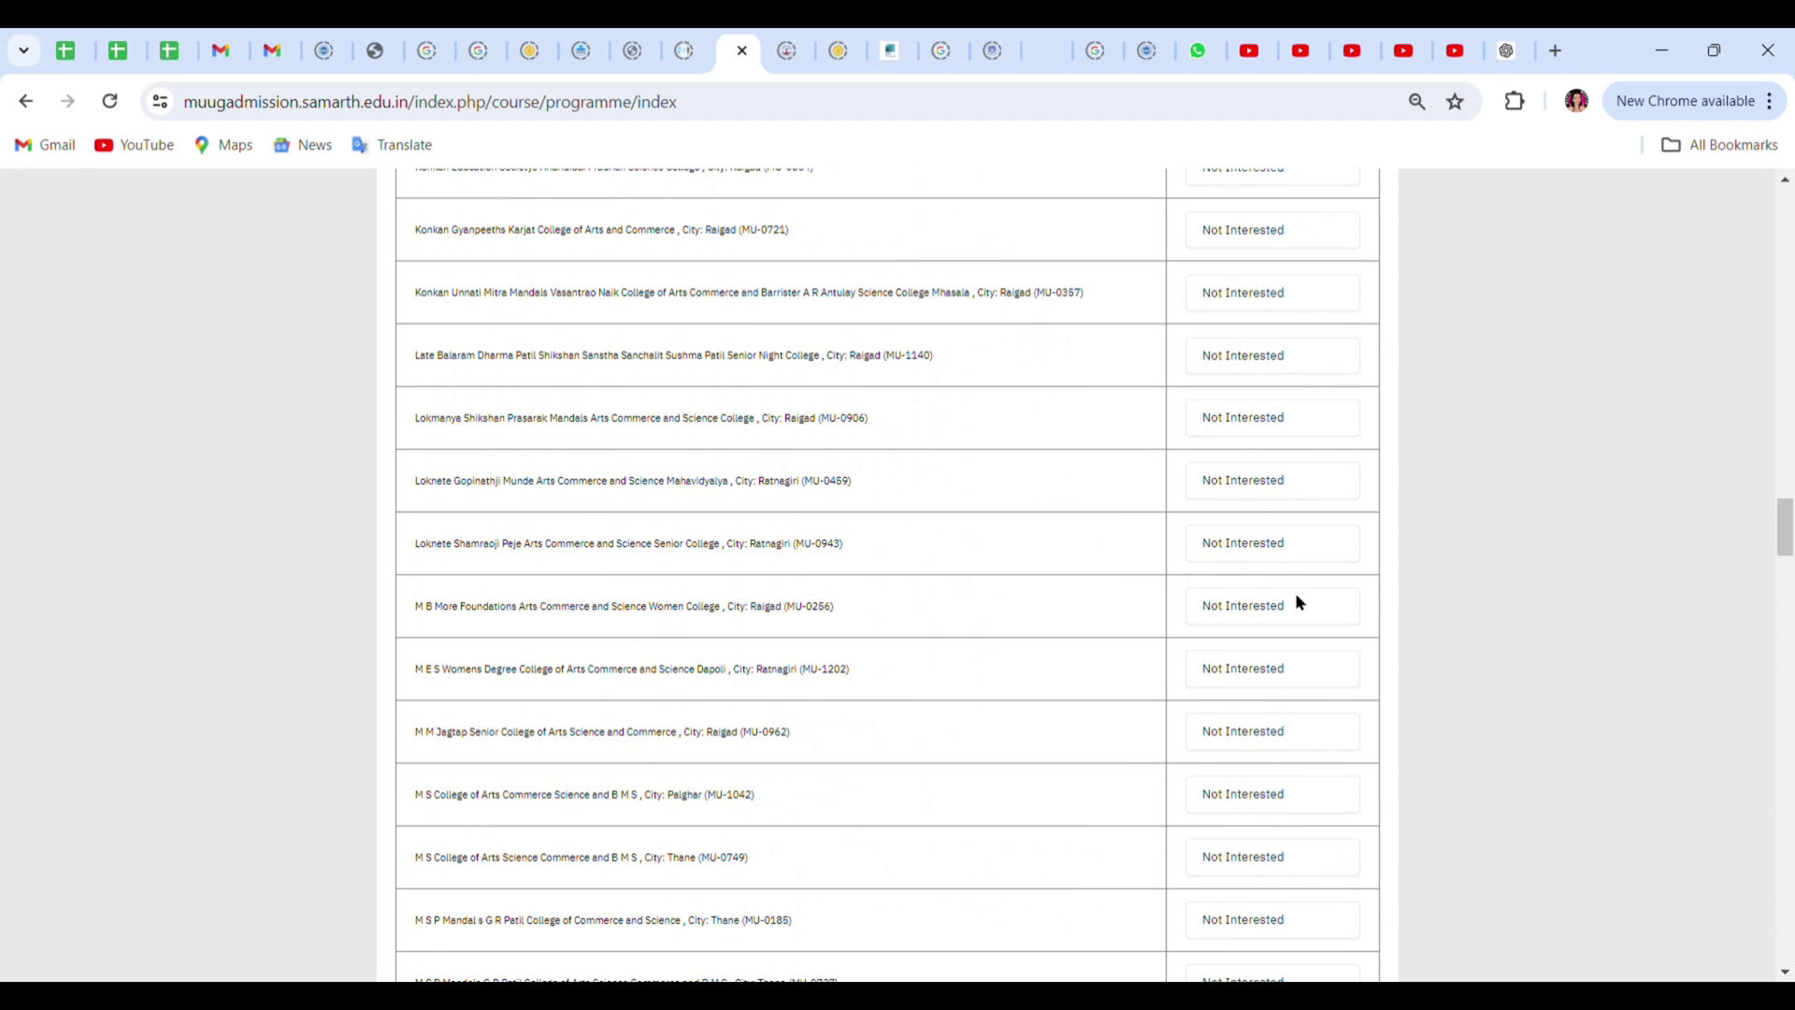
{"action": "left_click", "coordinate": [1264, 608]}
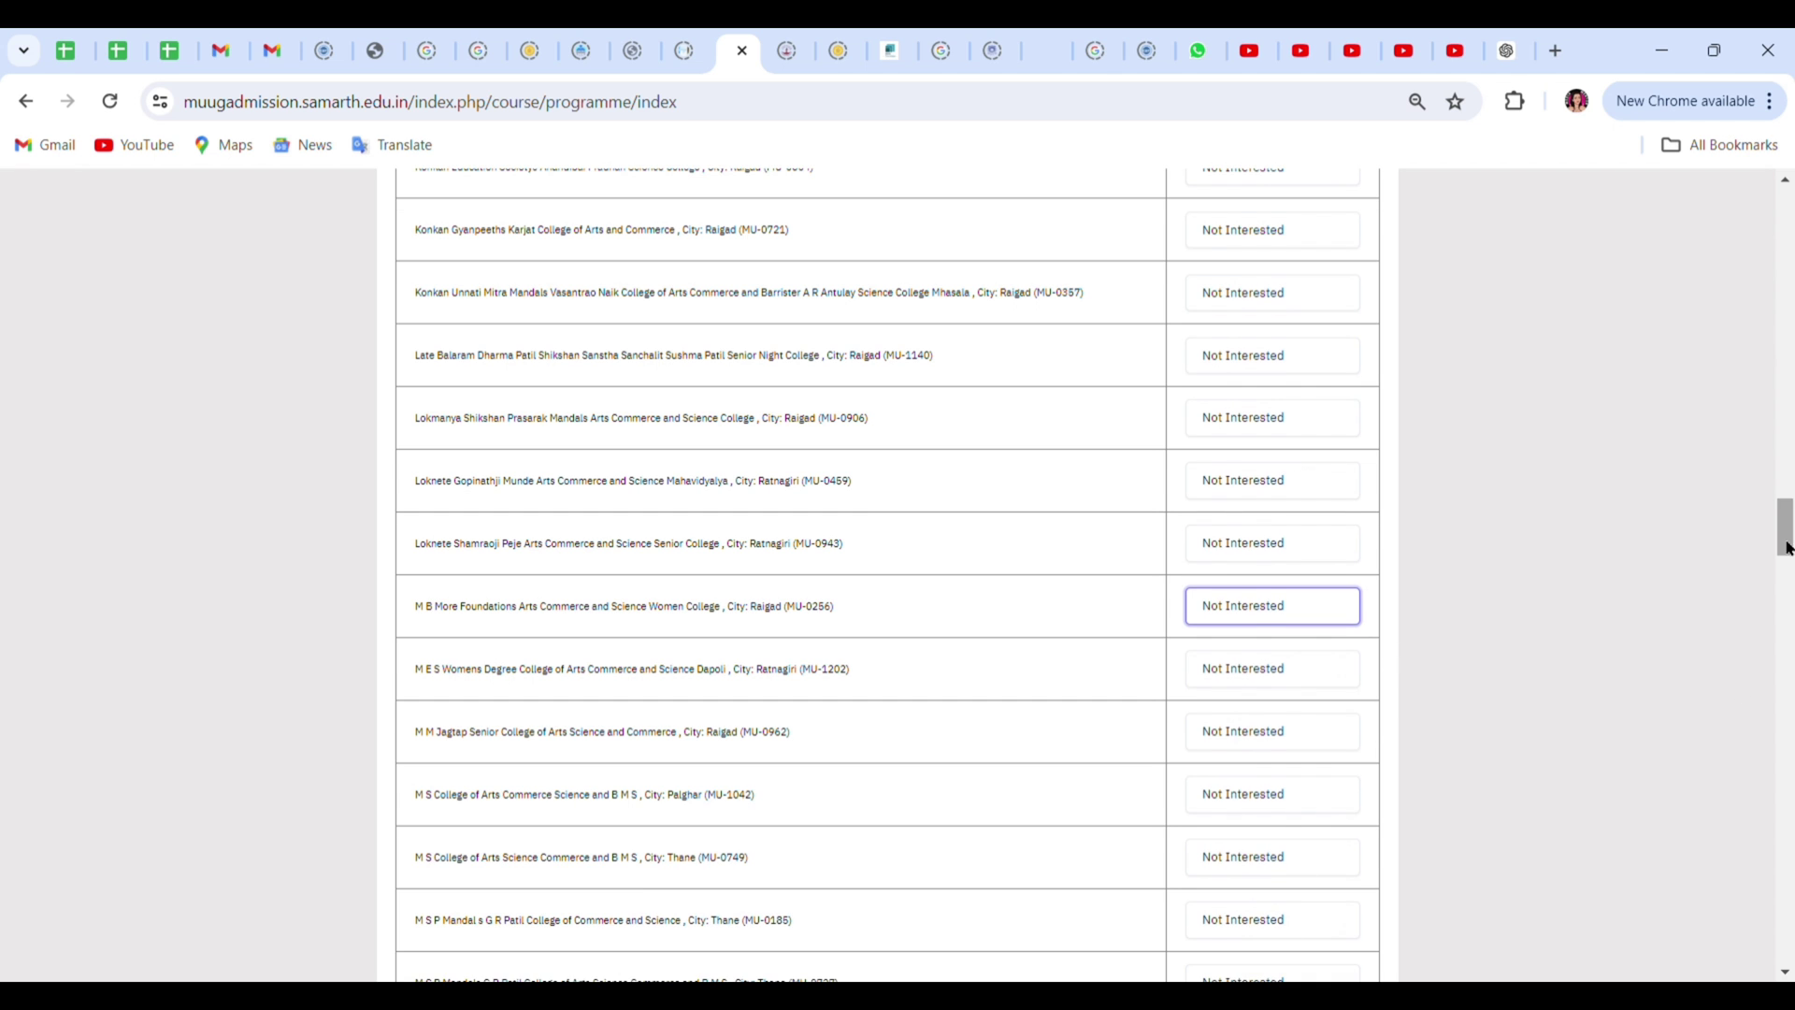
{"action": "left_click_drag", "start_coordinate": [1787, 543], "coordinate": [1786, 232]}
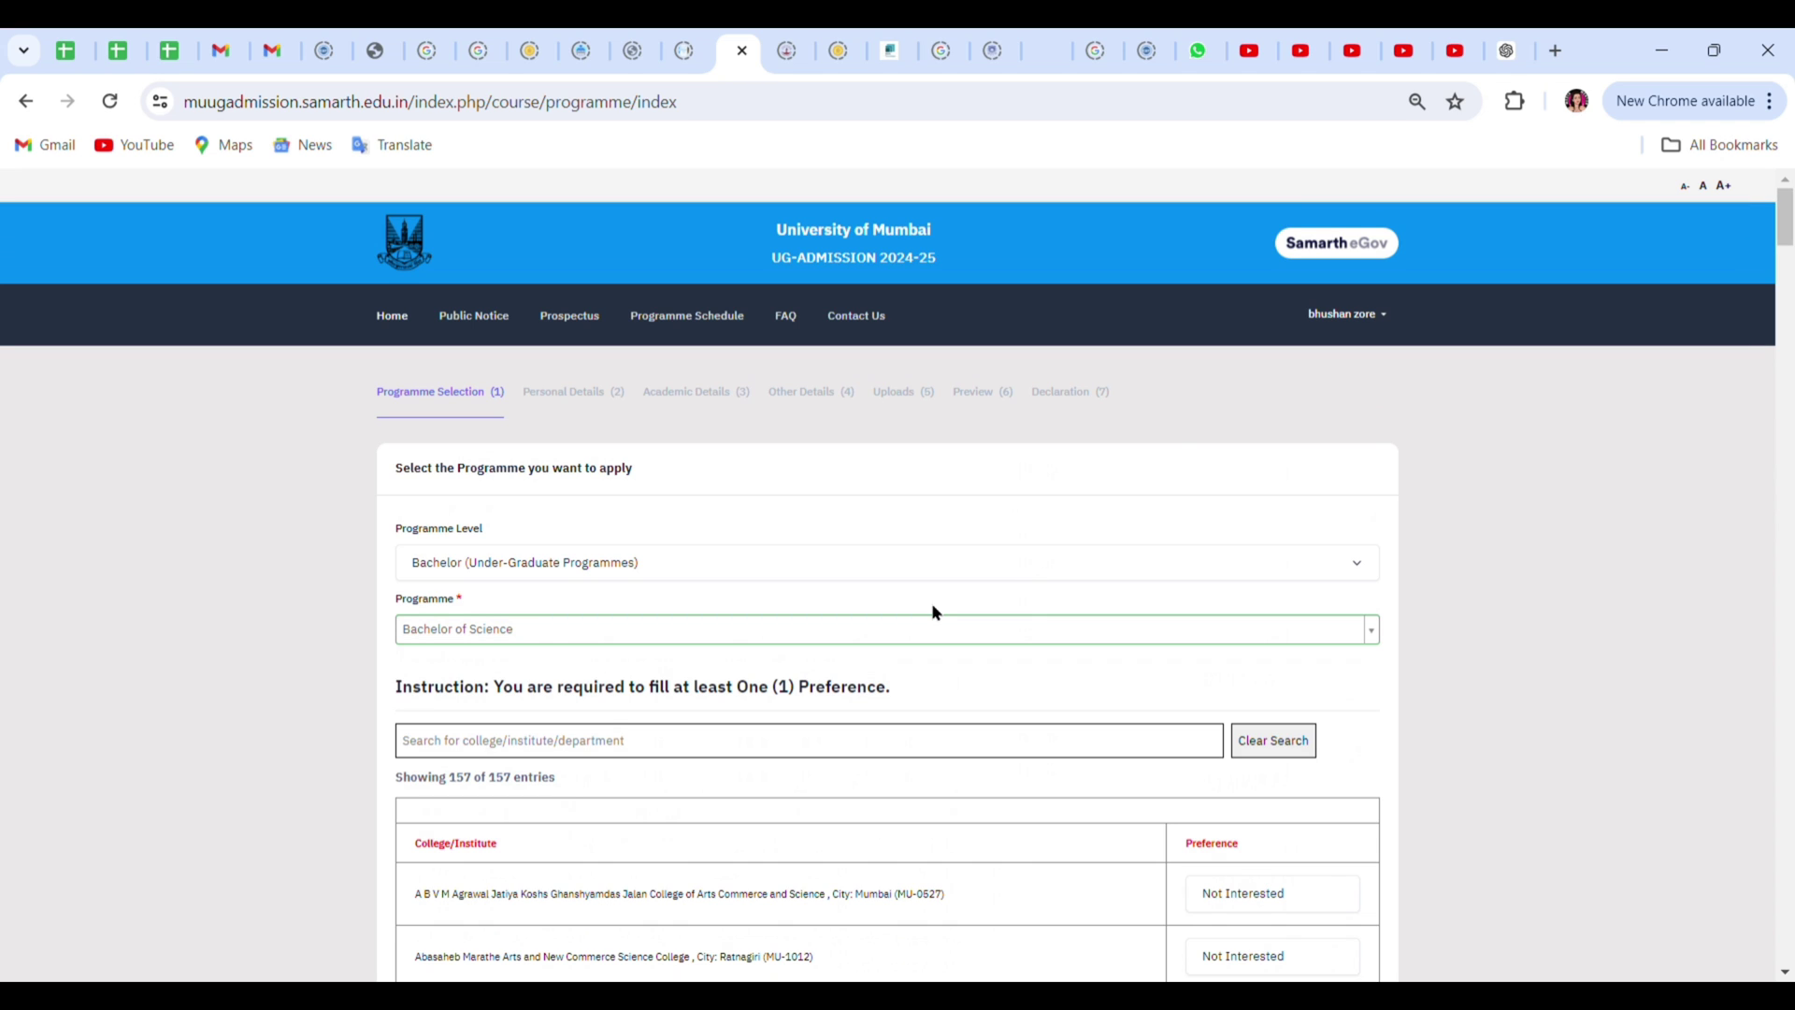
Change the programme to Bachelor of Science (Autonomous) and look through the colleges offering it.
{"action": "left_click", "coordinate": [625, 633]}
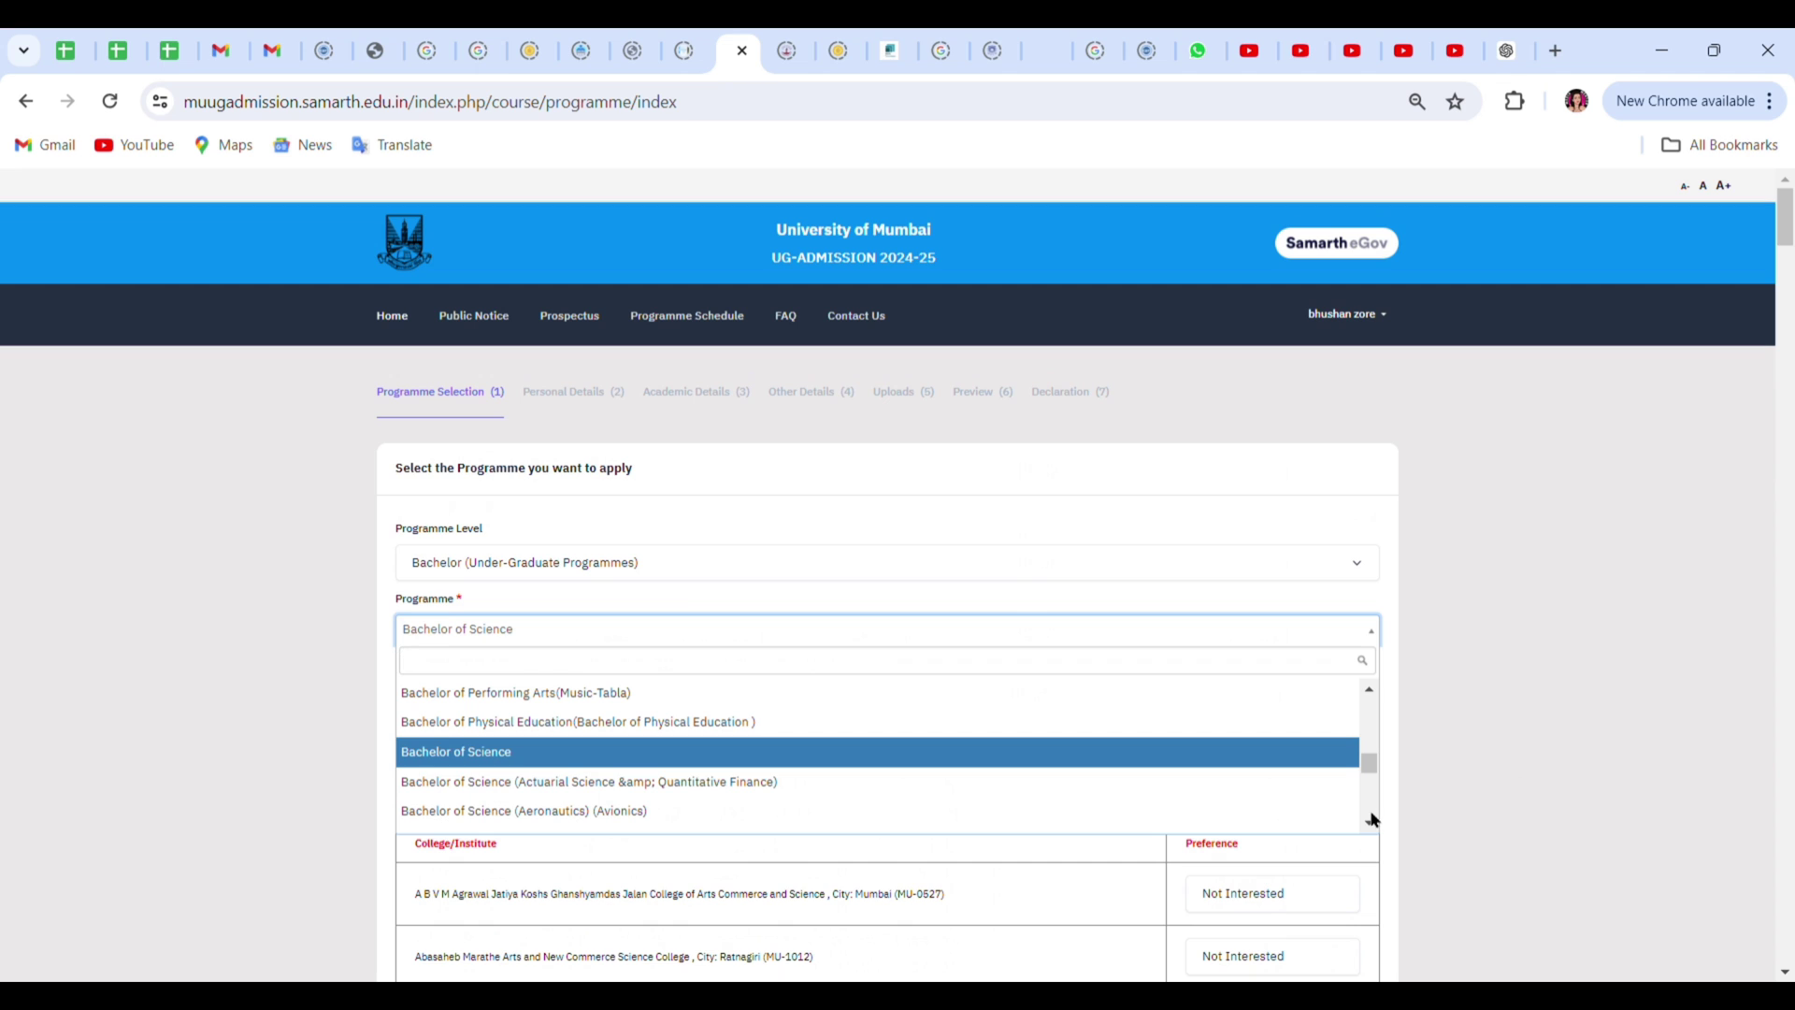
{"action": "scroll", "coordinate": [1375, 828], "scroll_direction": "down", "scroll_amount": 5}
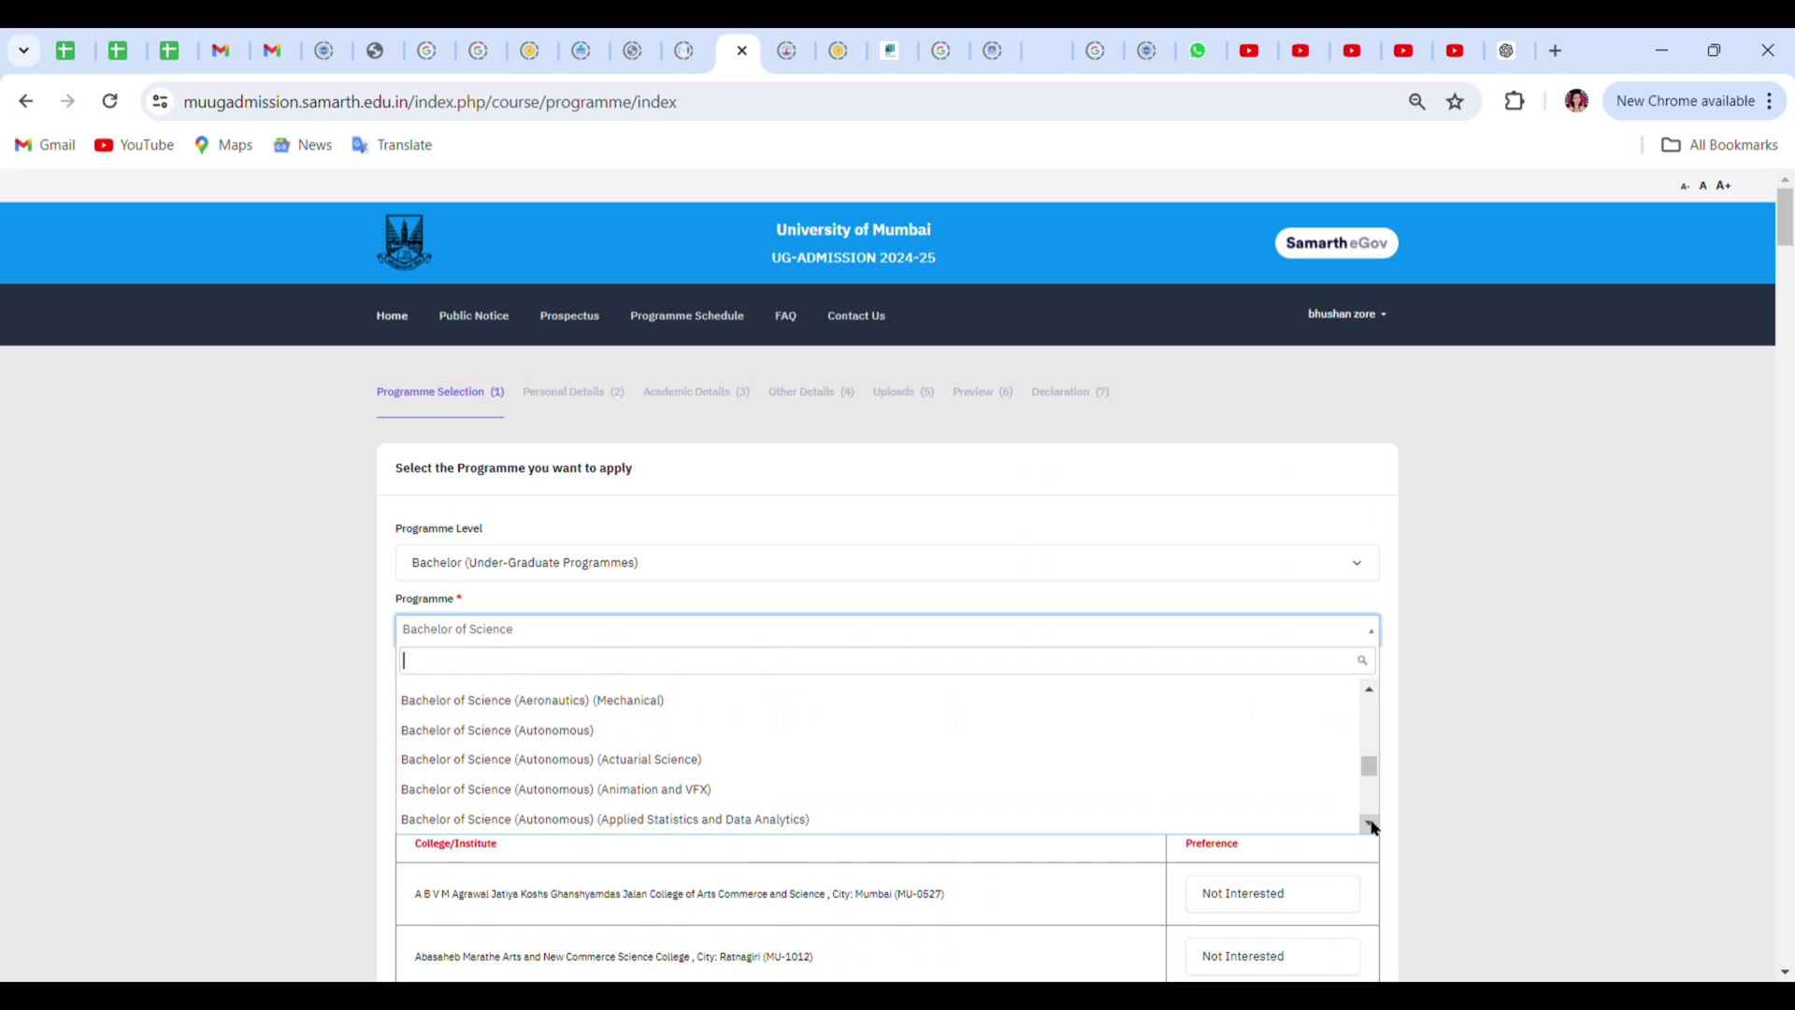
{"action": "left_click", "coordinate": [1373, 827]}
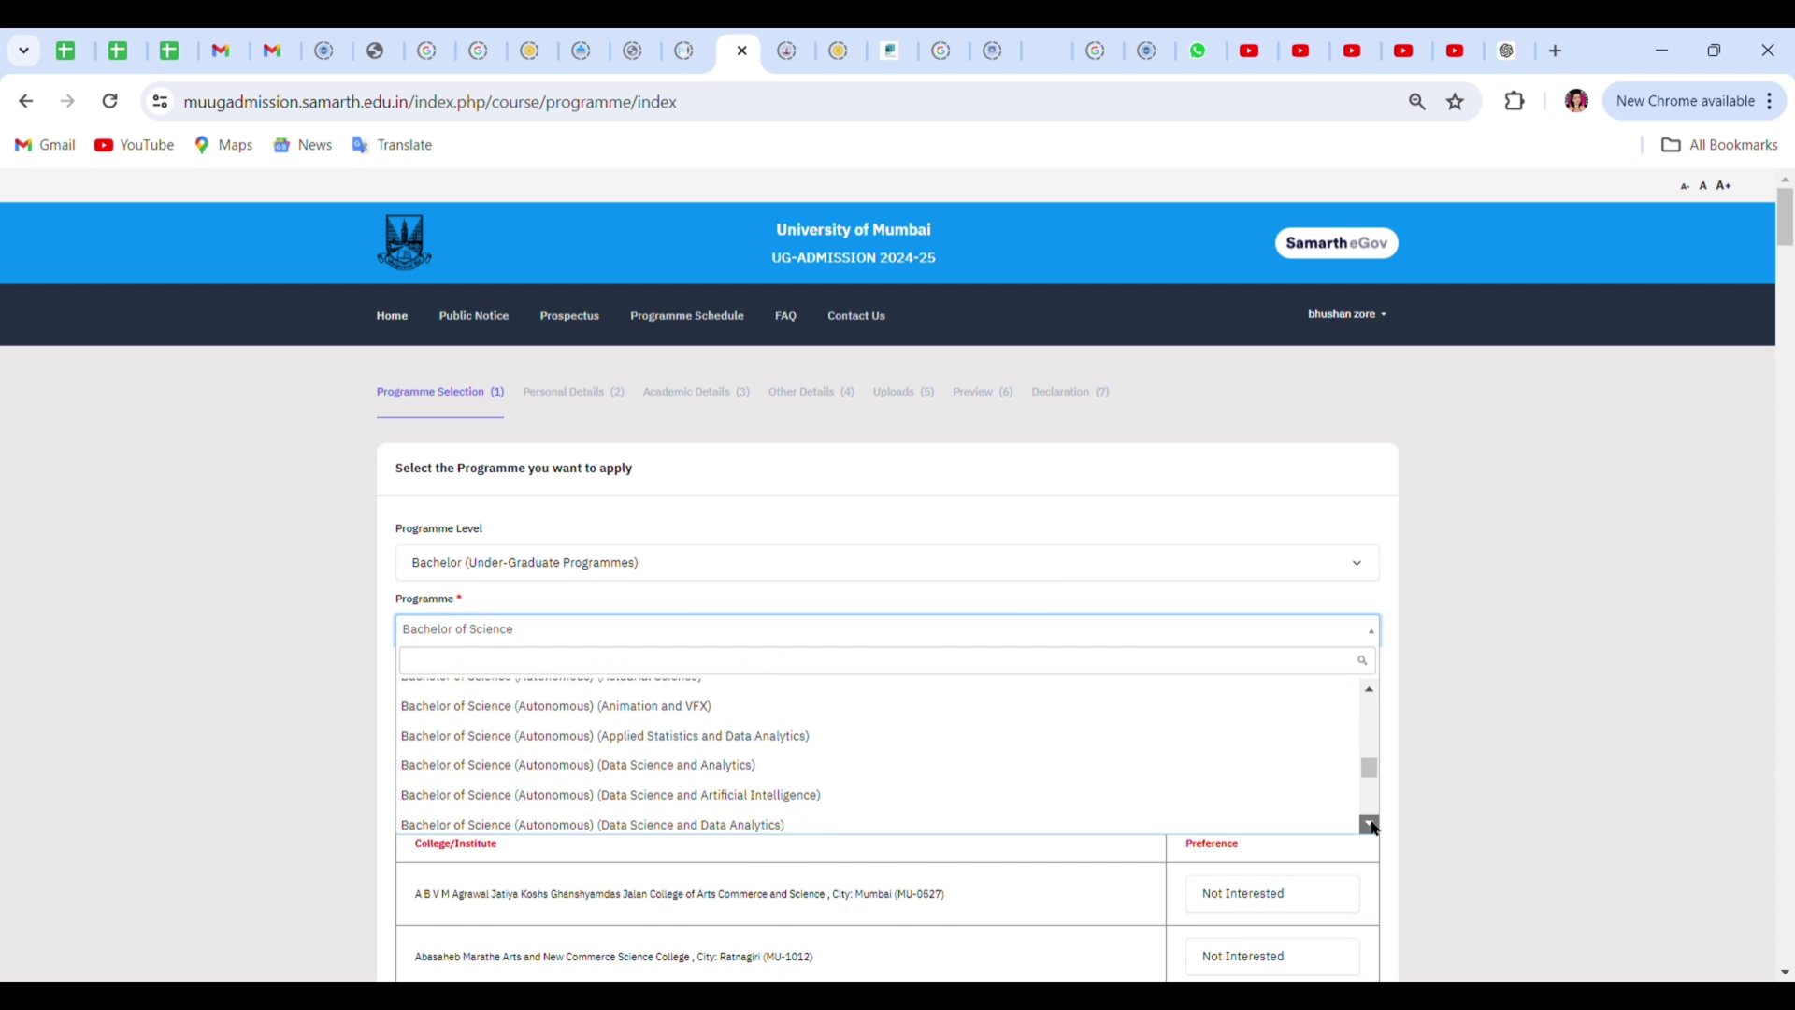
{"action": "left_click", "coordinate": [1373, 692]}
{"action": "left_click", "coordinate": [1373, 692]}
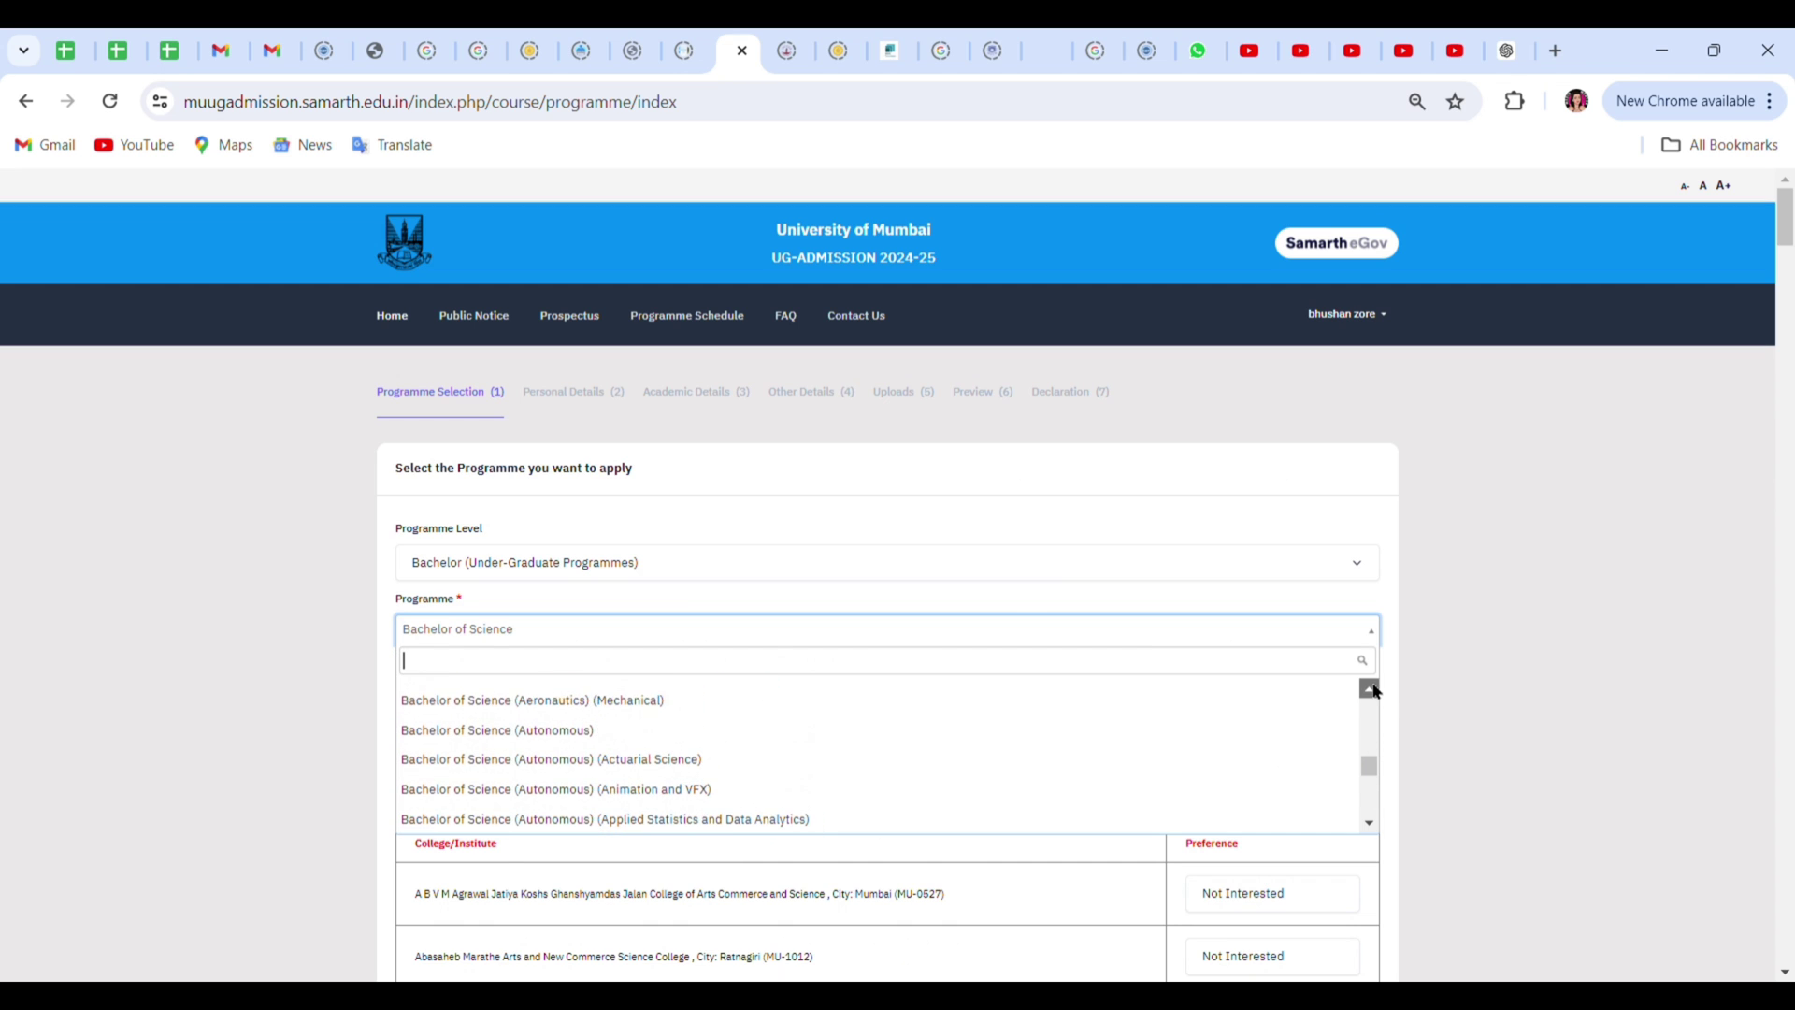
{"action": "left_click", "coordinate": [561, 737]}
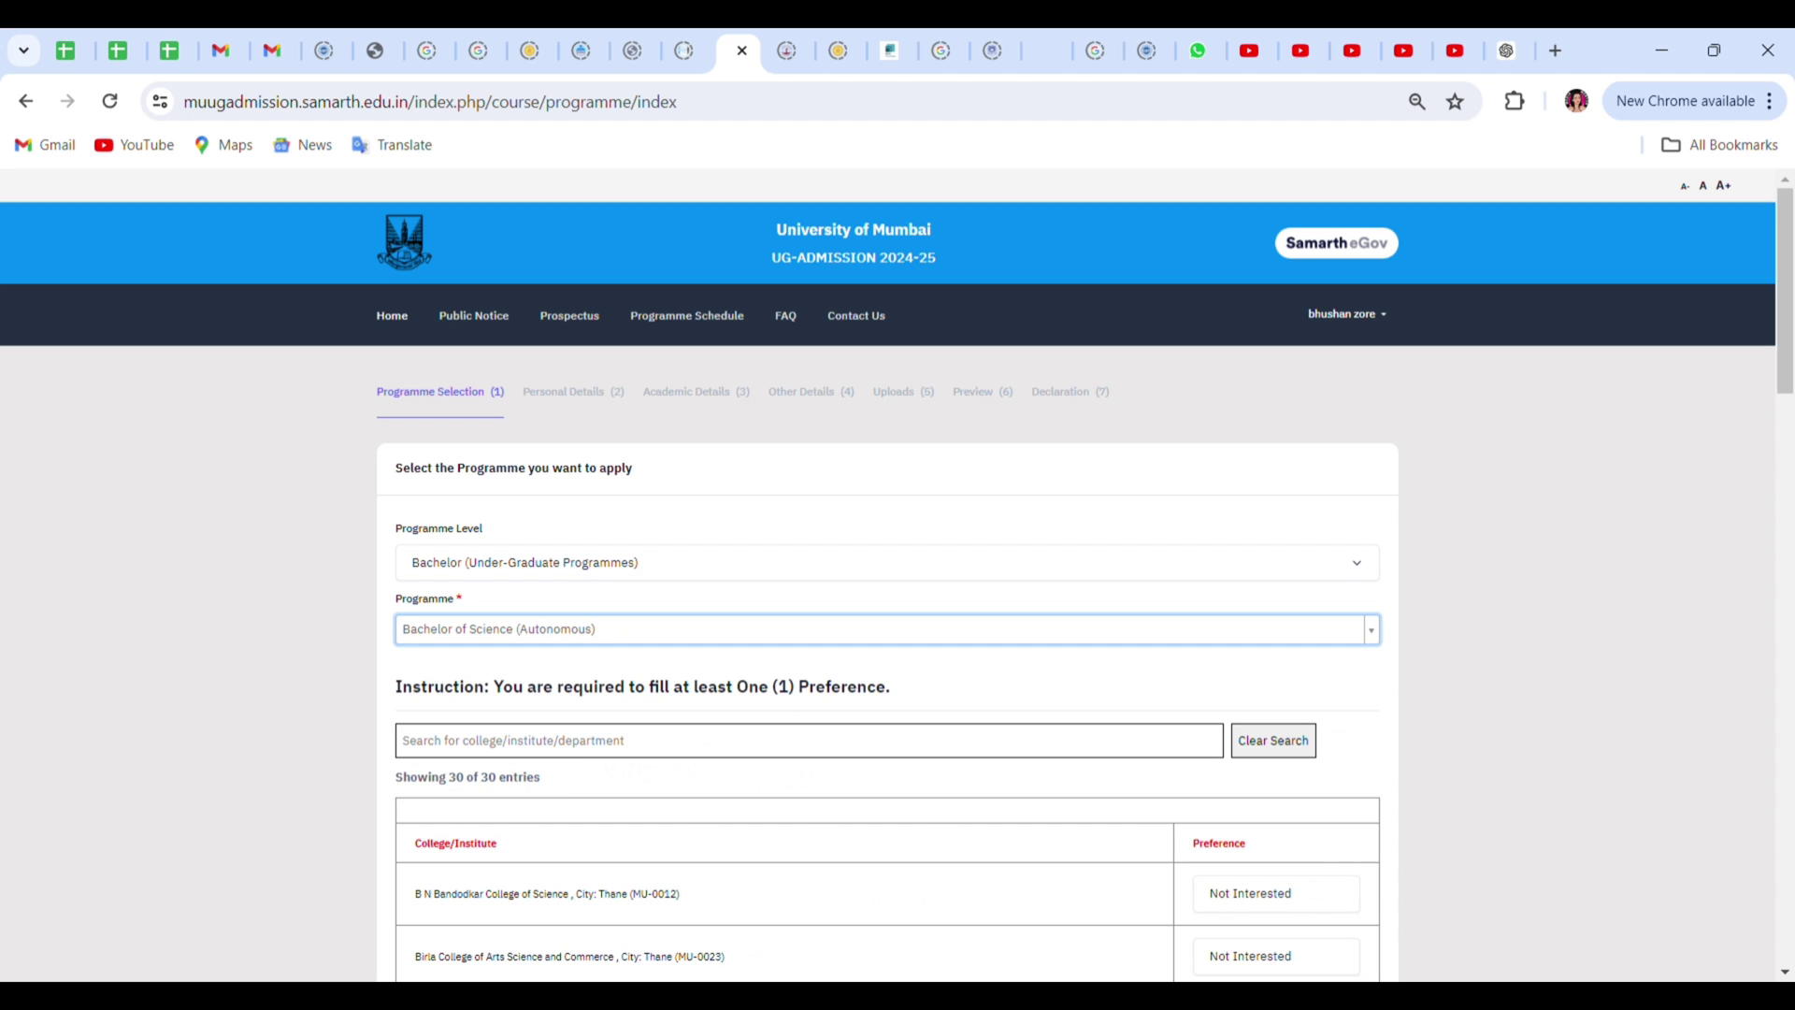
{"action": "left_click_drag", "start_coordinate": [1787, 370], "coordinate": [1788, 530]}
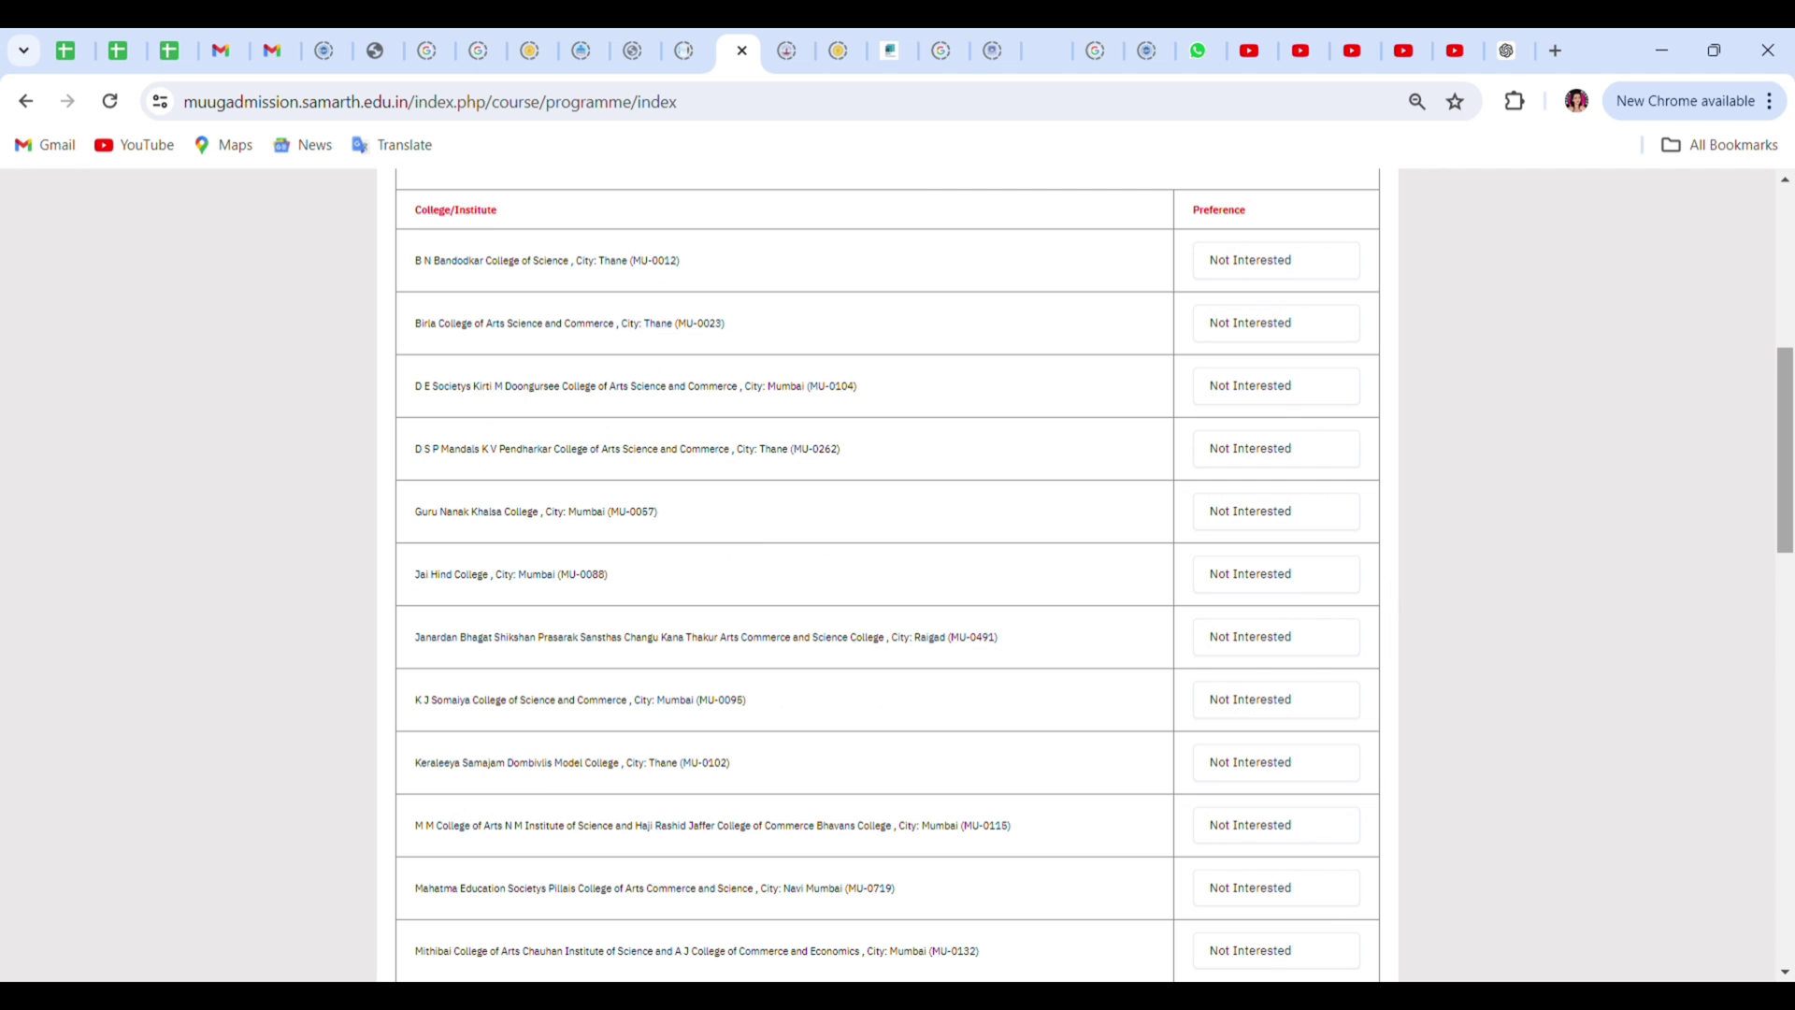
Look through the remaining colleges offering Bachelor of Science (Autonomous) down to Wilson College, and return to the programme selection.
{"action": "left_click_drag", "start_coordinate": [1790, 441], "coordinate": [1791, 611]}
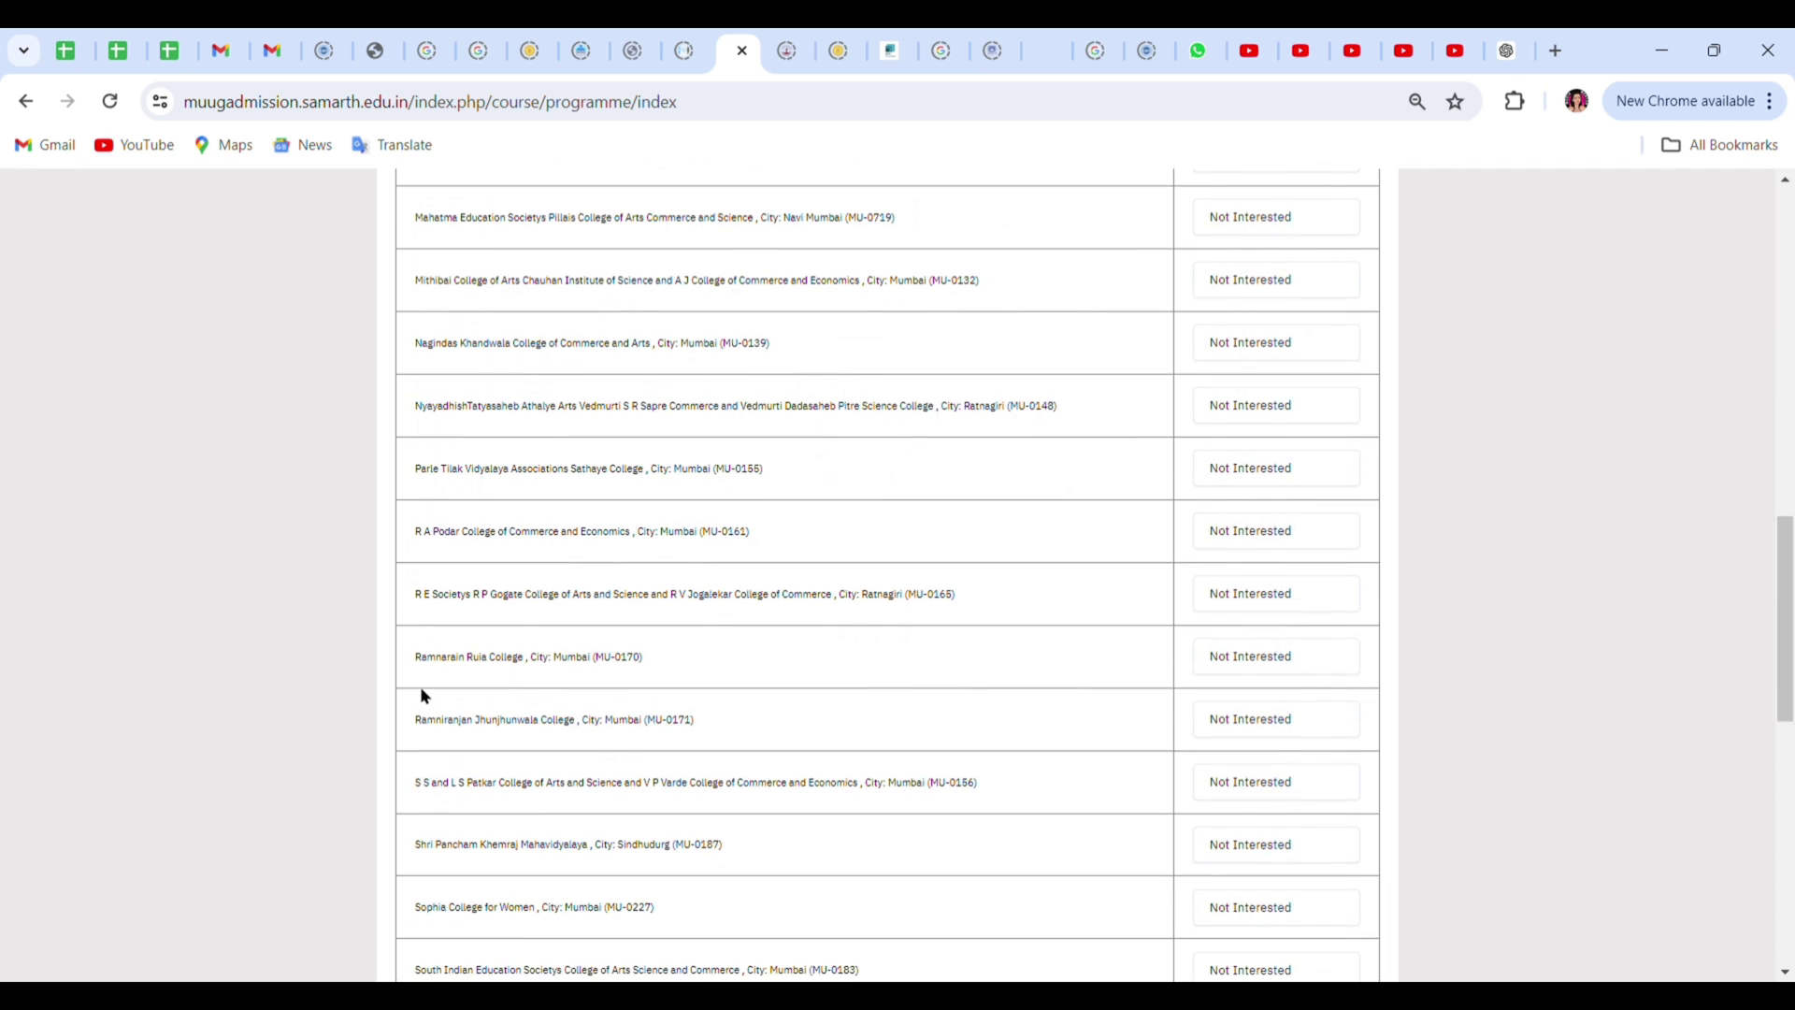
{"action": "left_click_drag", "start_coordinate": [1790, 609], "coordinate": [1791, 735]}
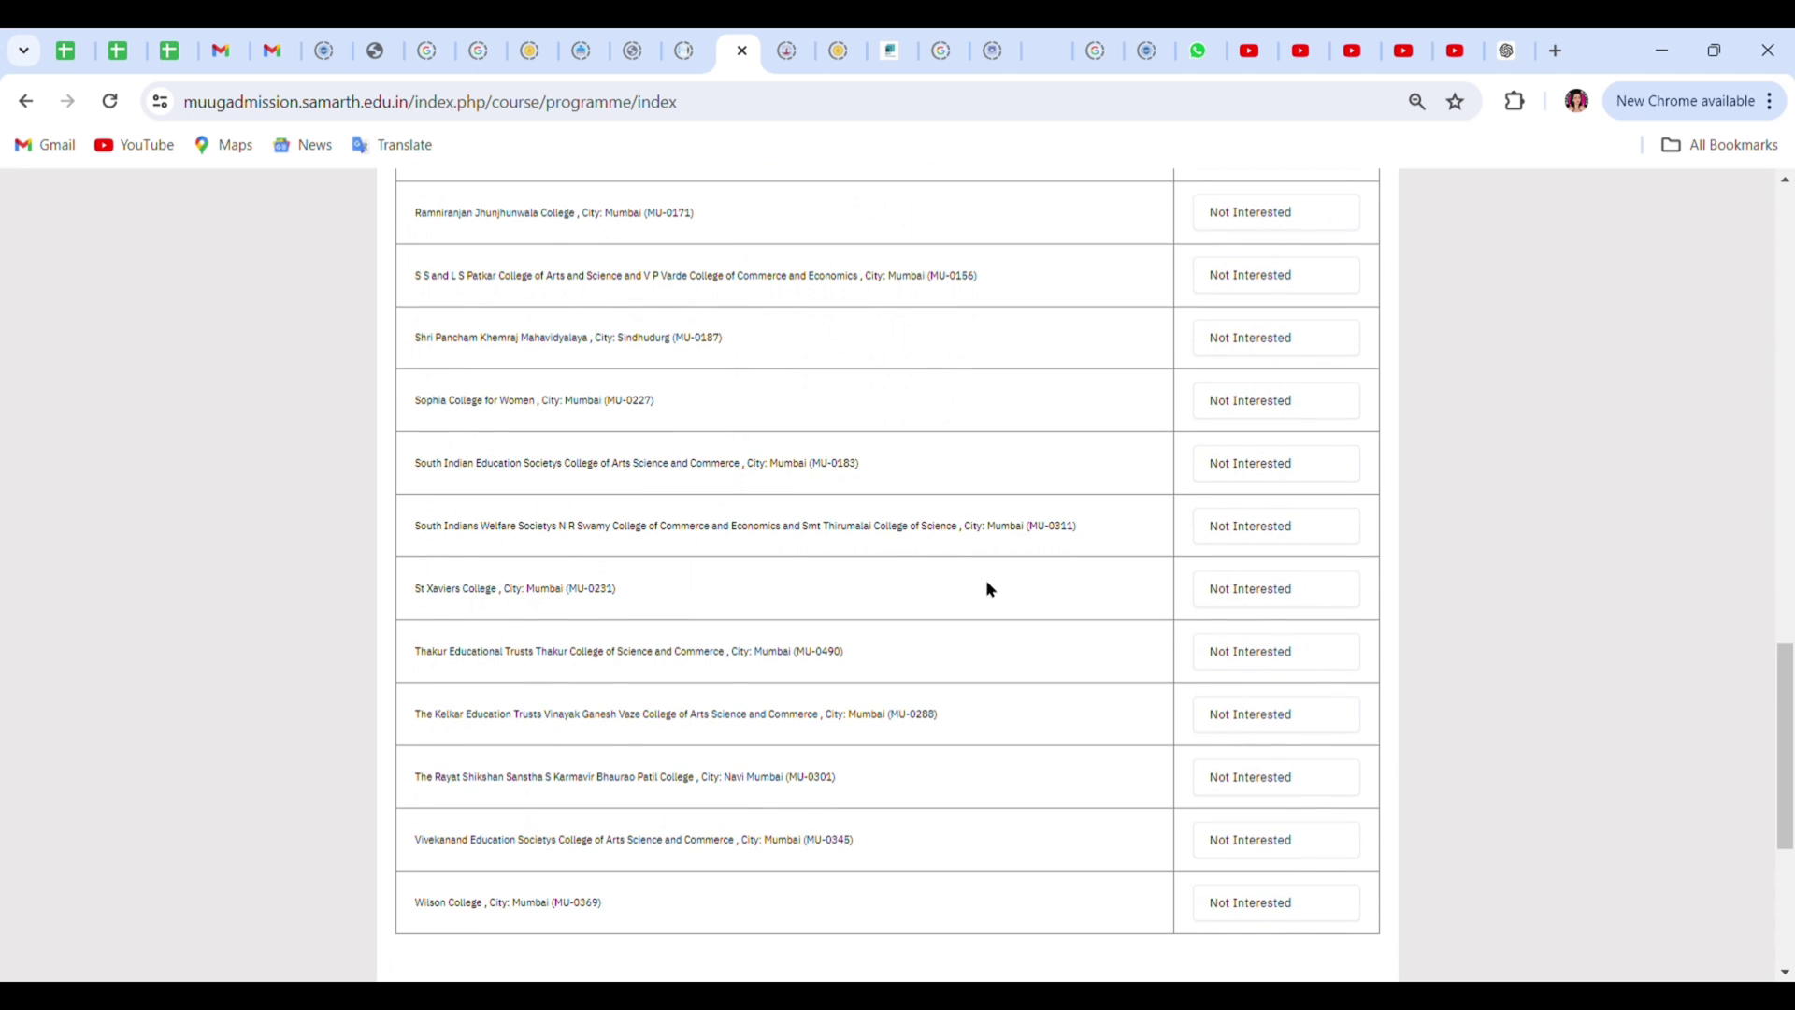
{"action": "left_click_drag", "start_coordinate": [1787, 711], "coordinate": [1788, 255]}
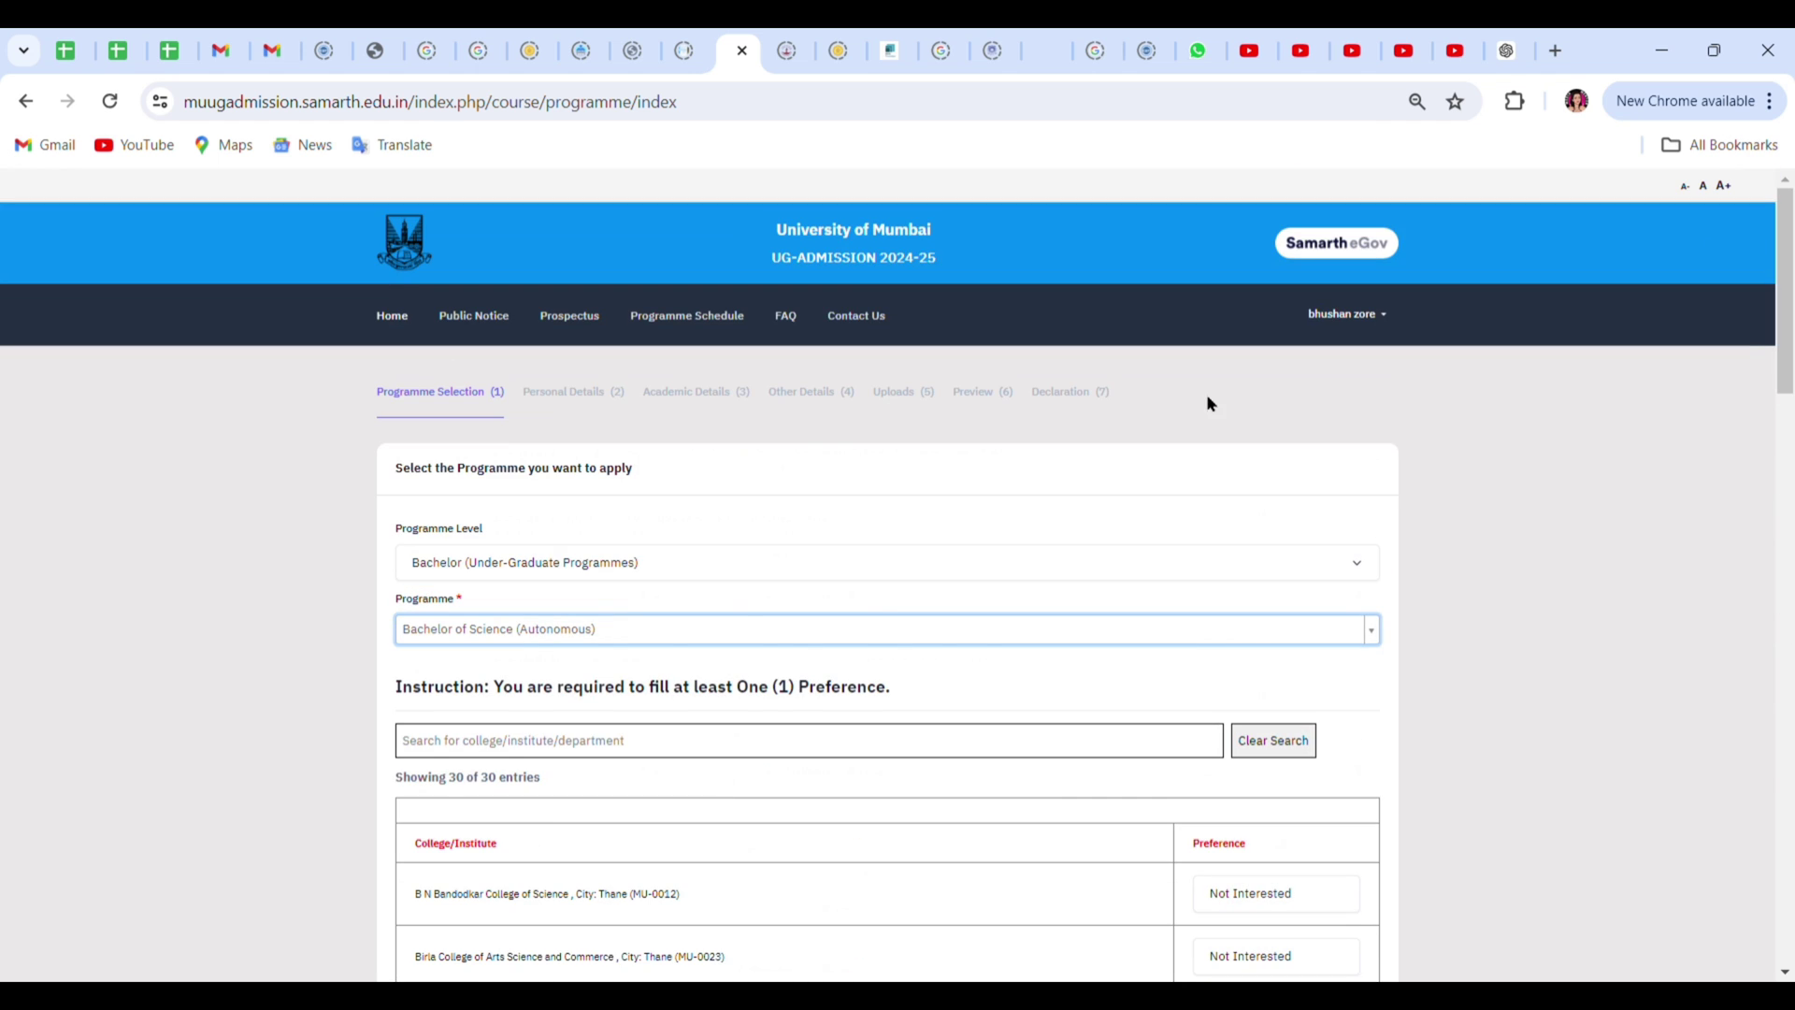
Look through the Bachelor of Science specialisations in the programme list down to Information Technology (Autonomous).
{"action": "left_click", "coordinate": [743, 630]}
{"action": "left_click", "coordinate": [745, 628]}
{"action": "left_click", "coordinate": [745, 629]}
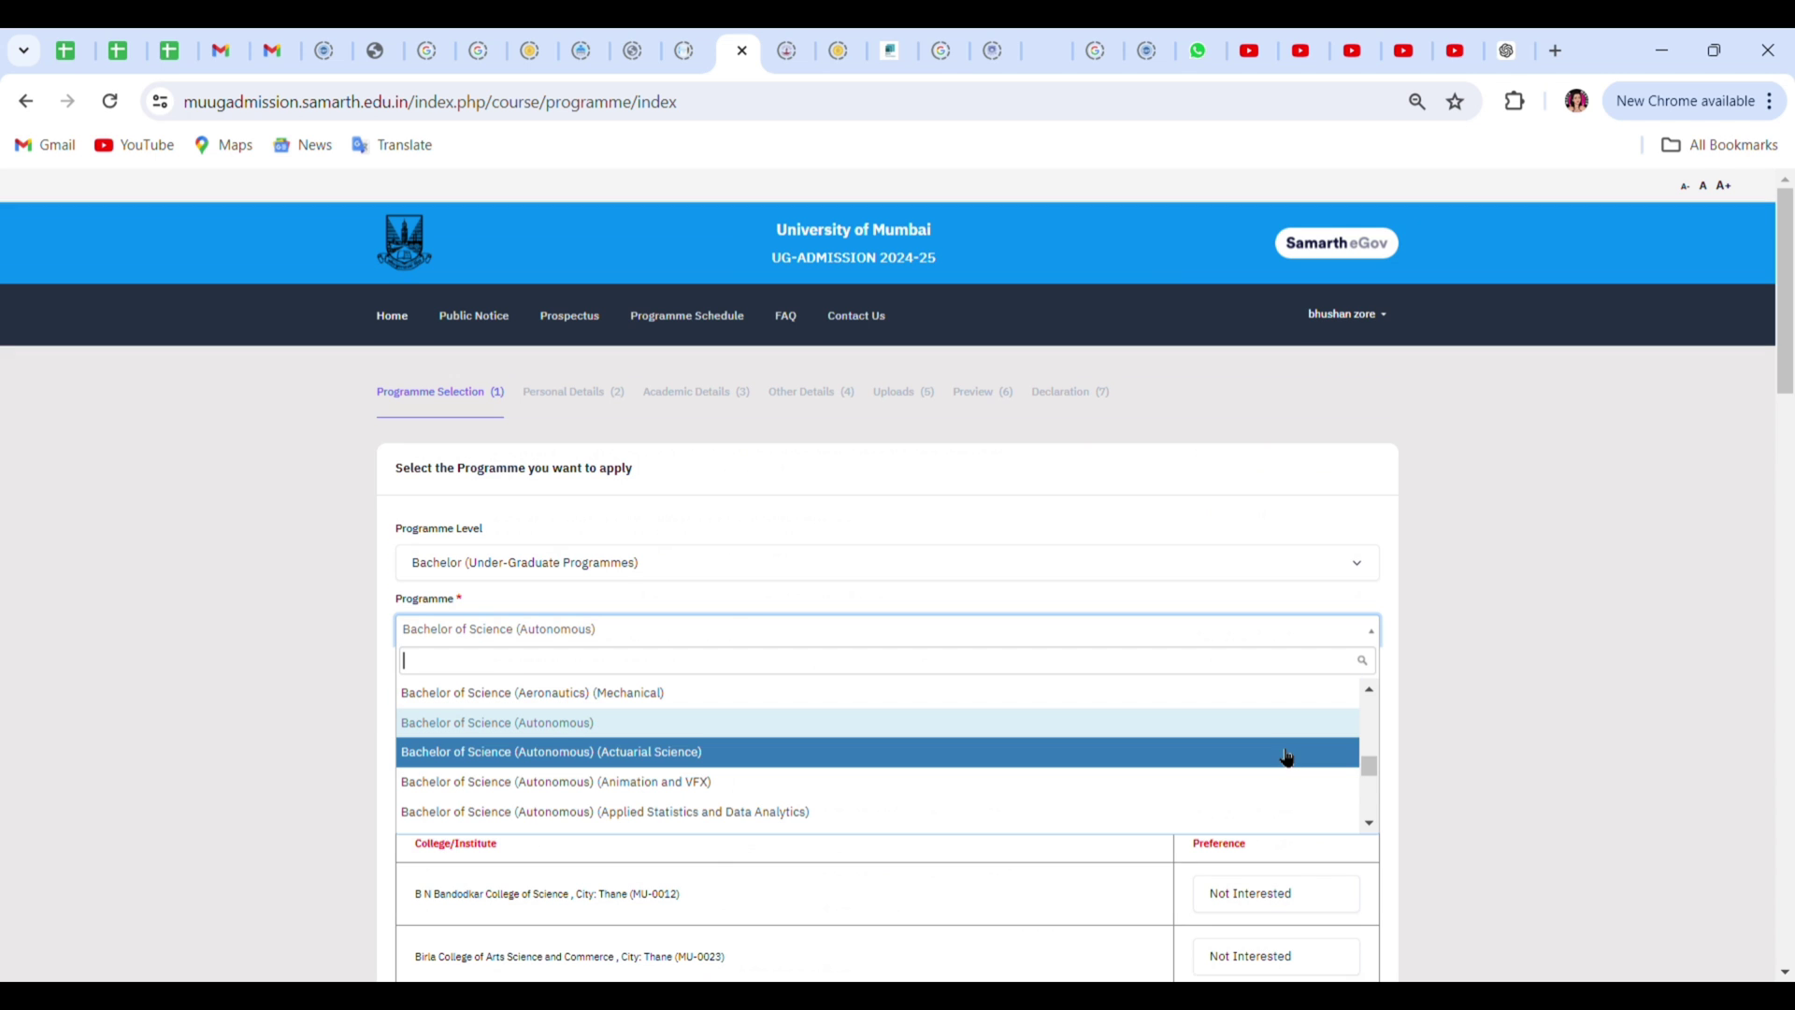
{"action": "left_click", "coordinate": [1370, 822]}
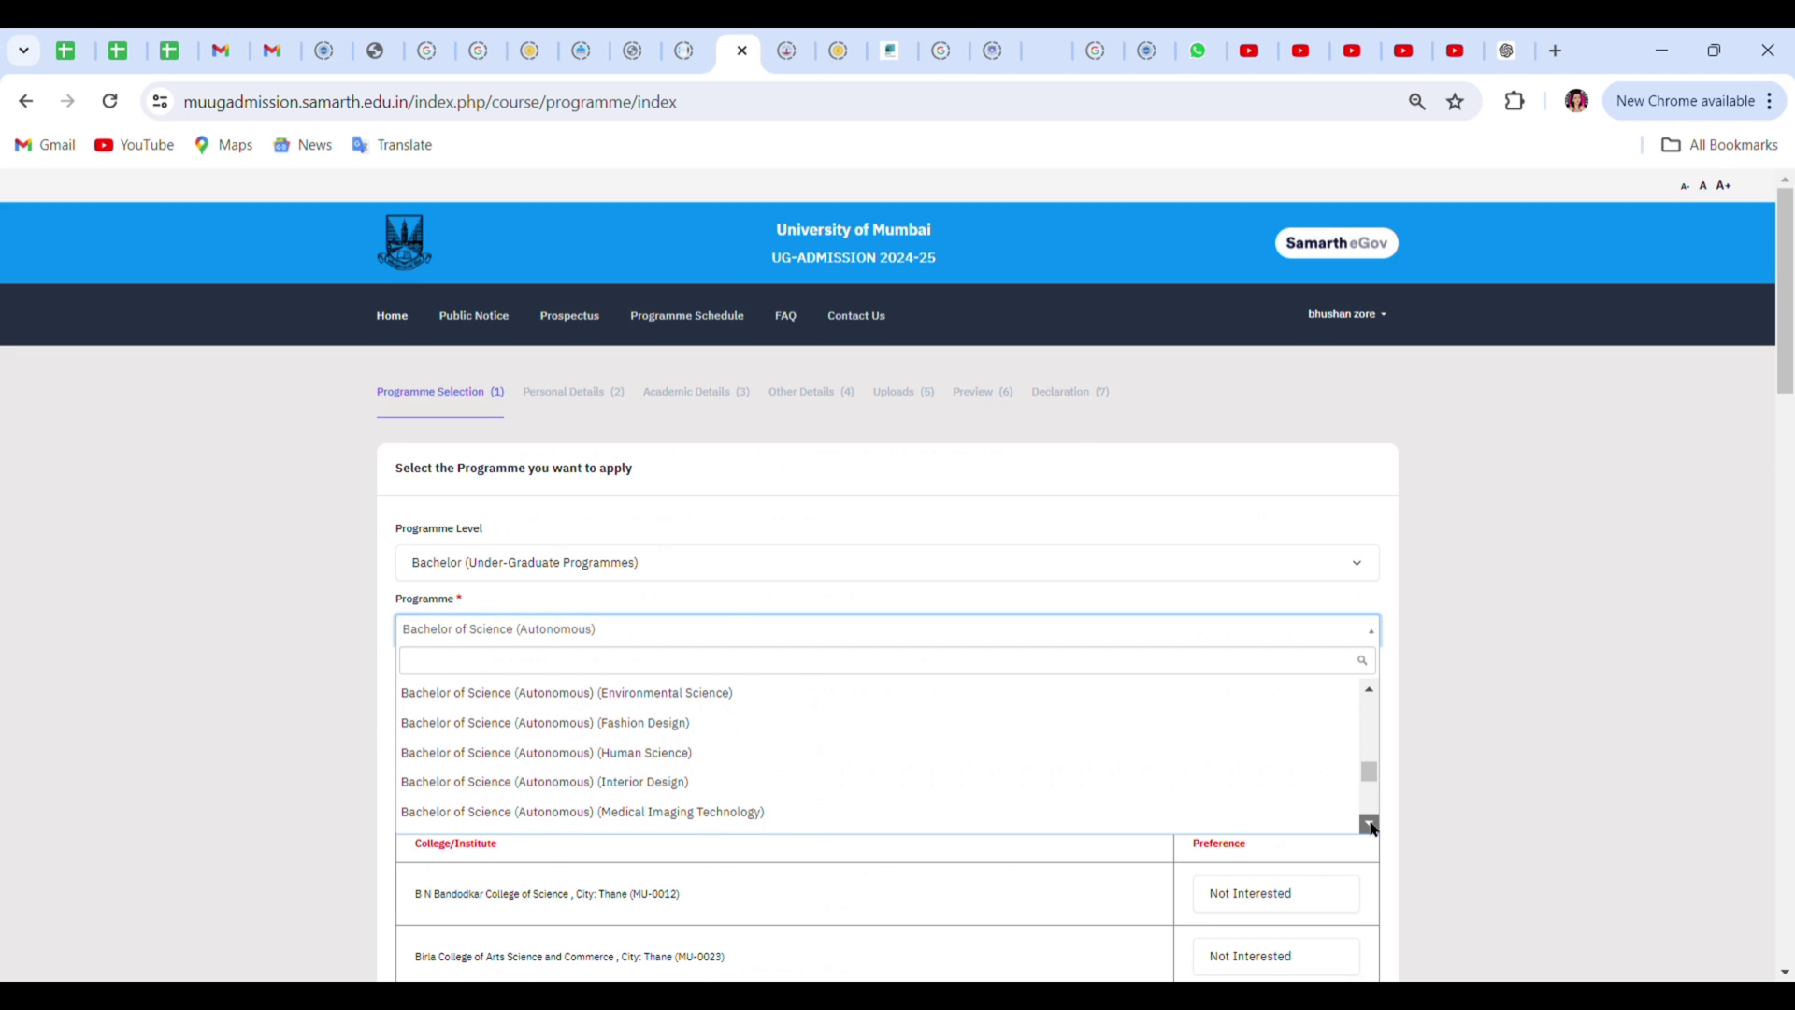
{"action": "left_click", "coordinate": [1372, 827]}
{"action": "left_click", "coordinate": [1372, 827]}
{"action": "left_click", "coordinate": [1372, 826]}
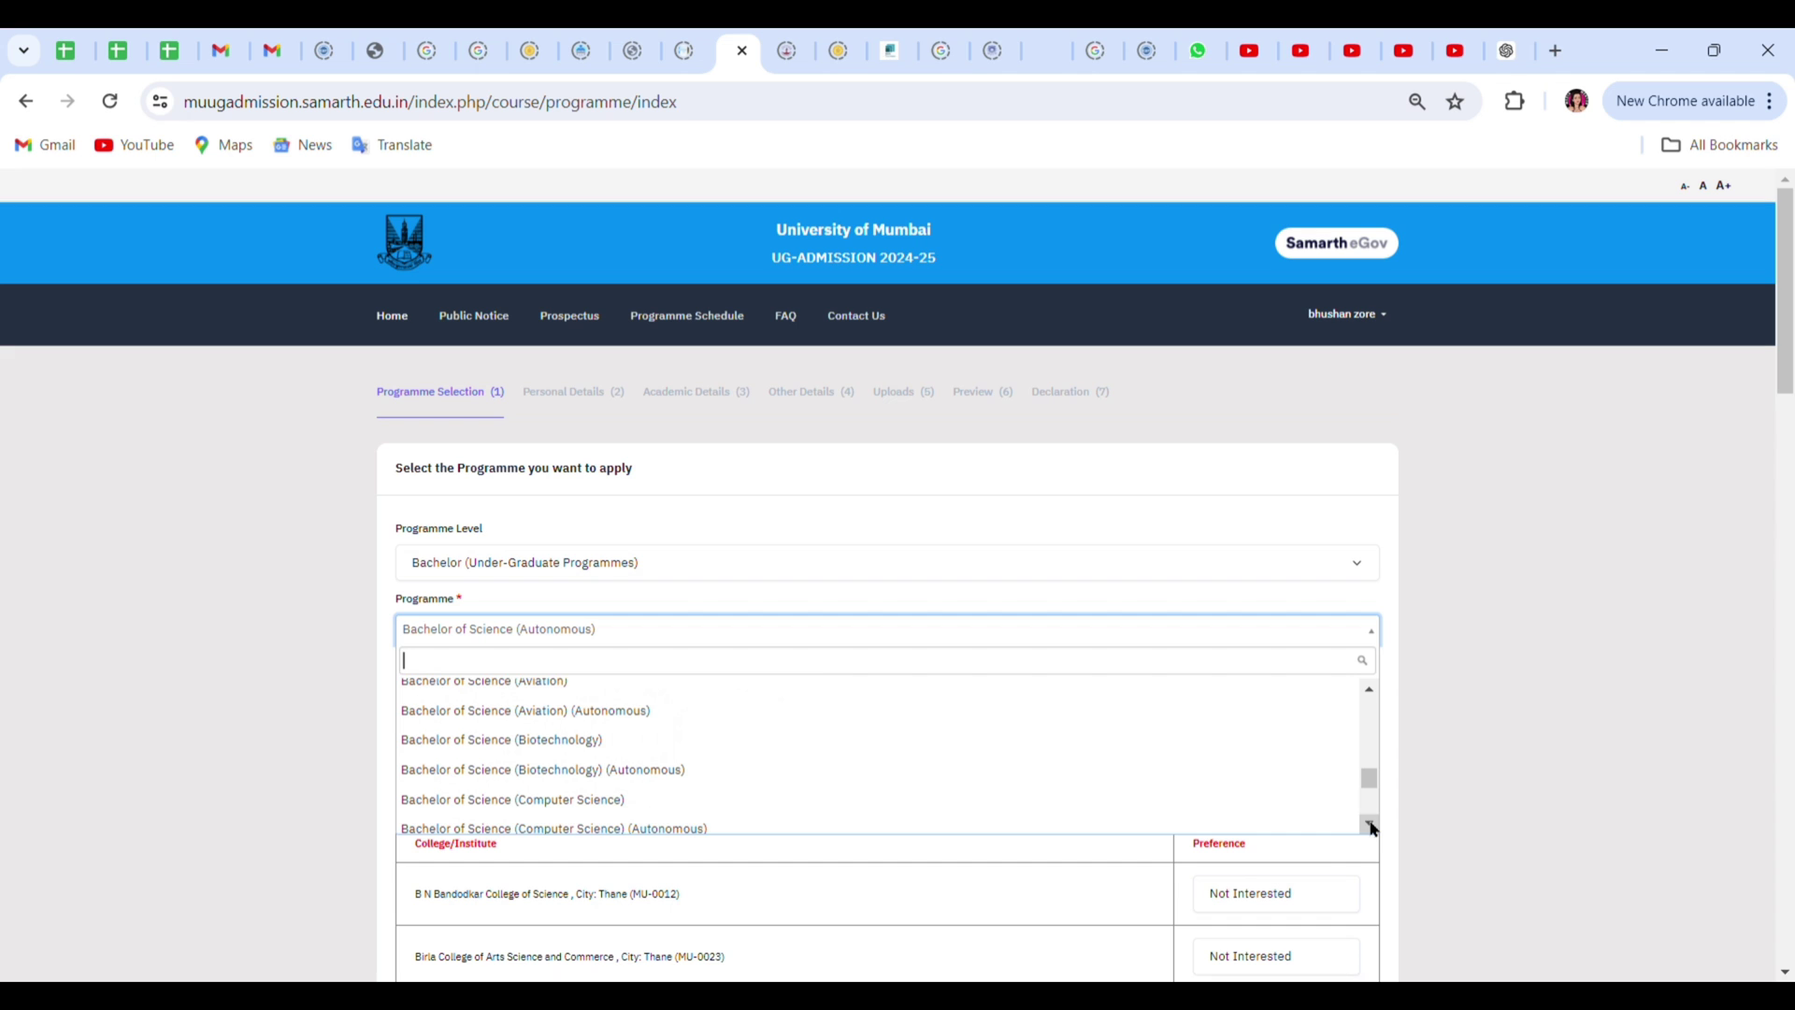
{"action": "left_click", "coordinate": [1371, 824]}
{"action": "left_click", "coordinate": [1370, 824]}
{"action": "left_click", "coordinate": [1370, 825]}
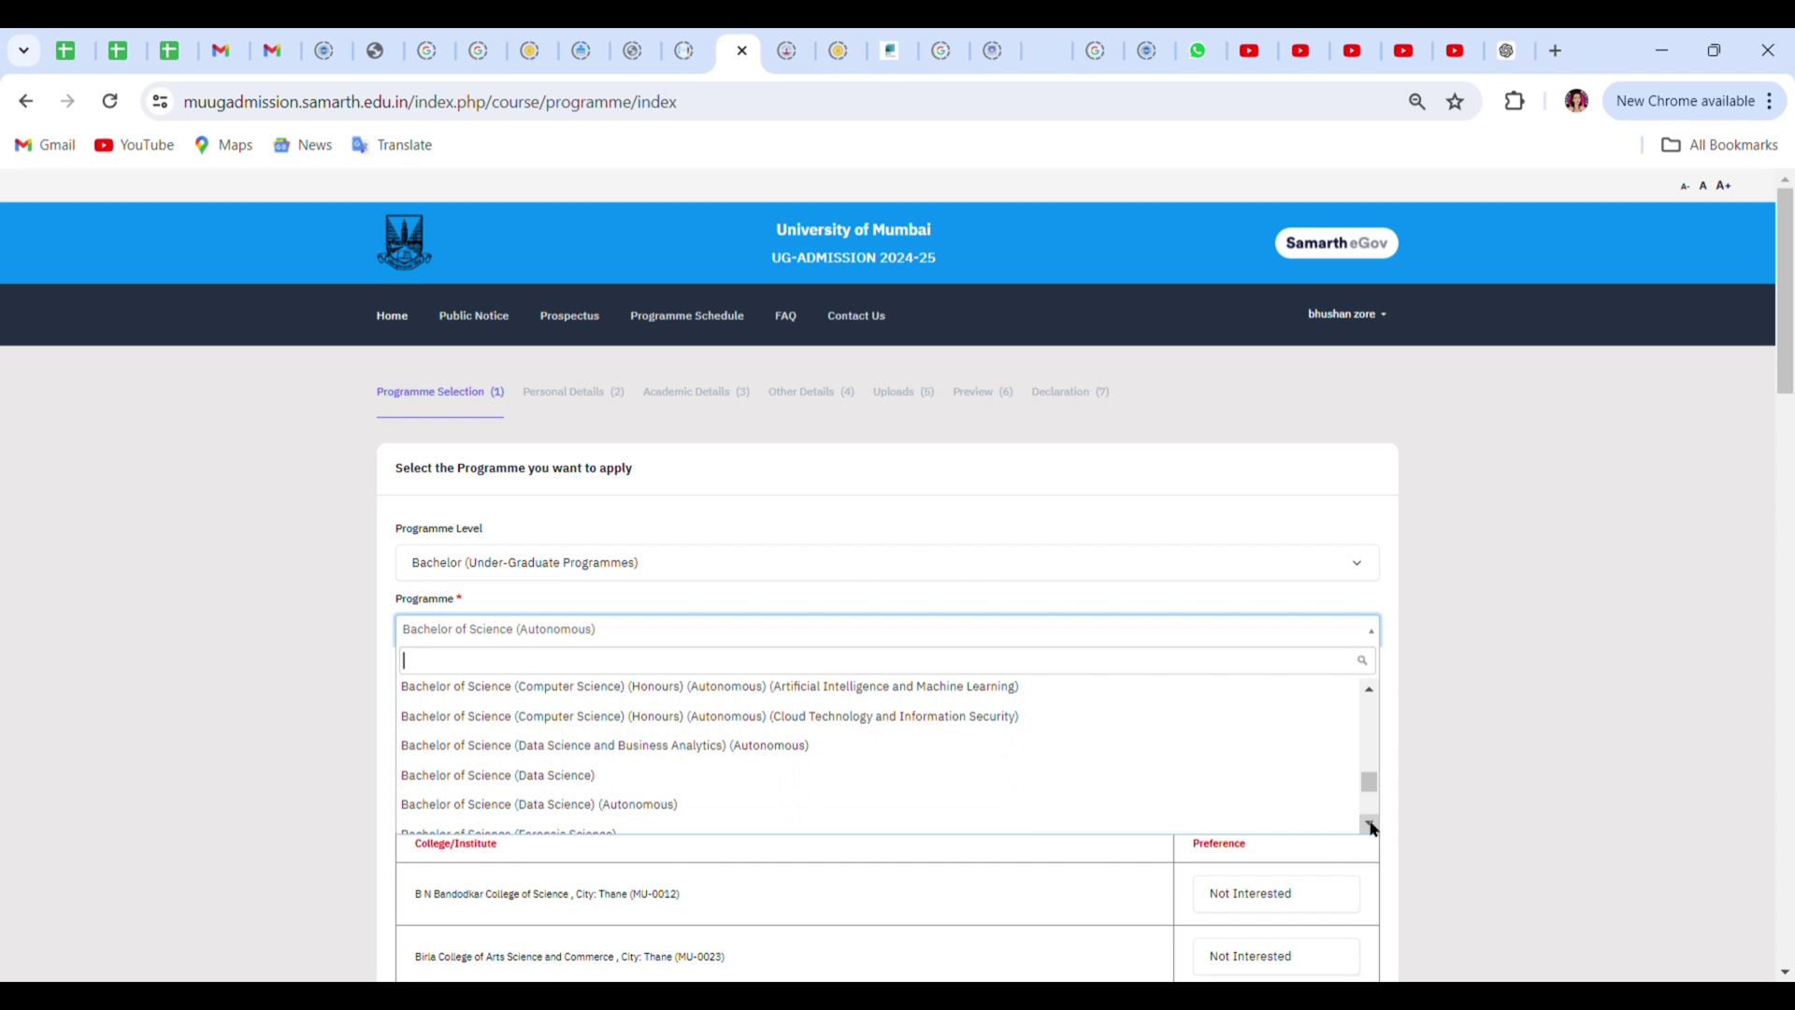
{"action": "left_click", "coordinate": [1371, 824]}
{"action": "left_click", "coordinate": [1371, 824]}
{"action": "left_click", "coordinate": [1371, 825]}
{"action": "left_click", "coordinate": [1371, 824]}
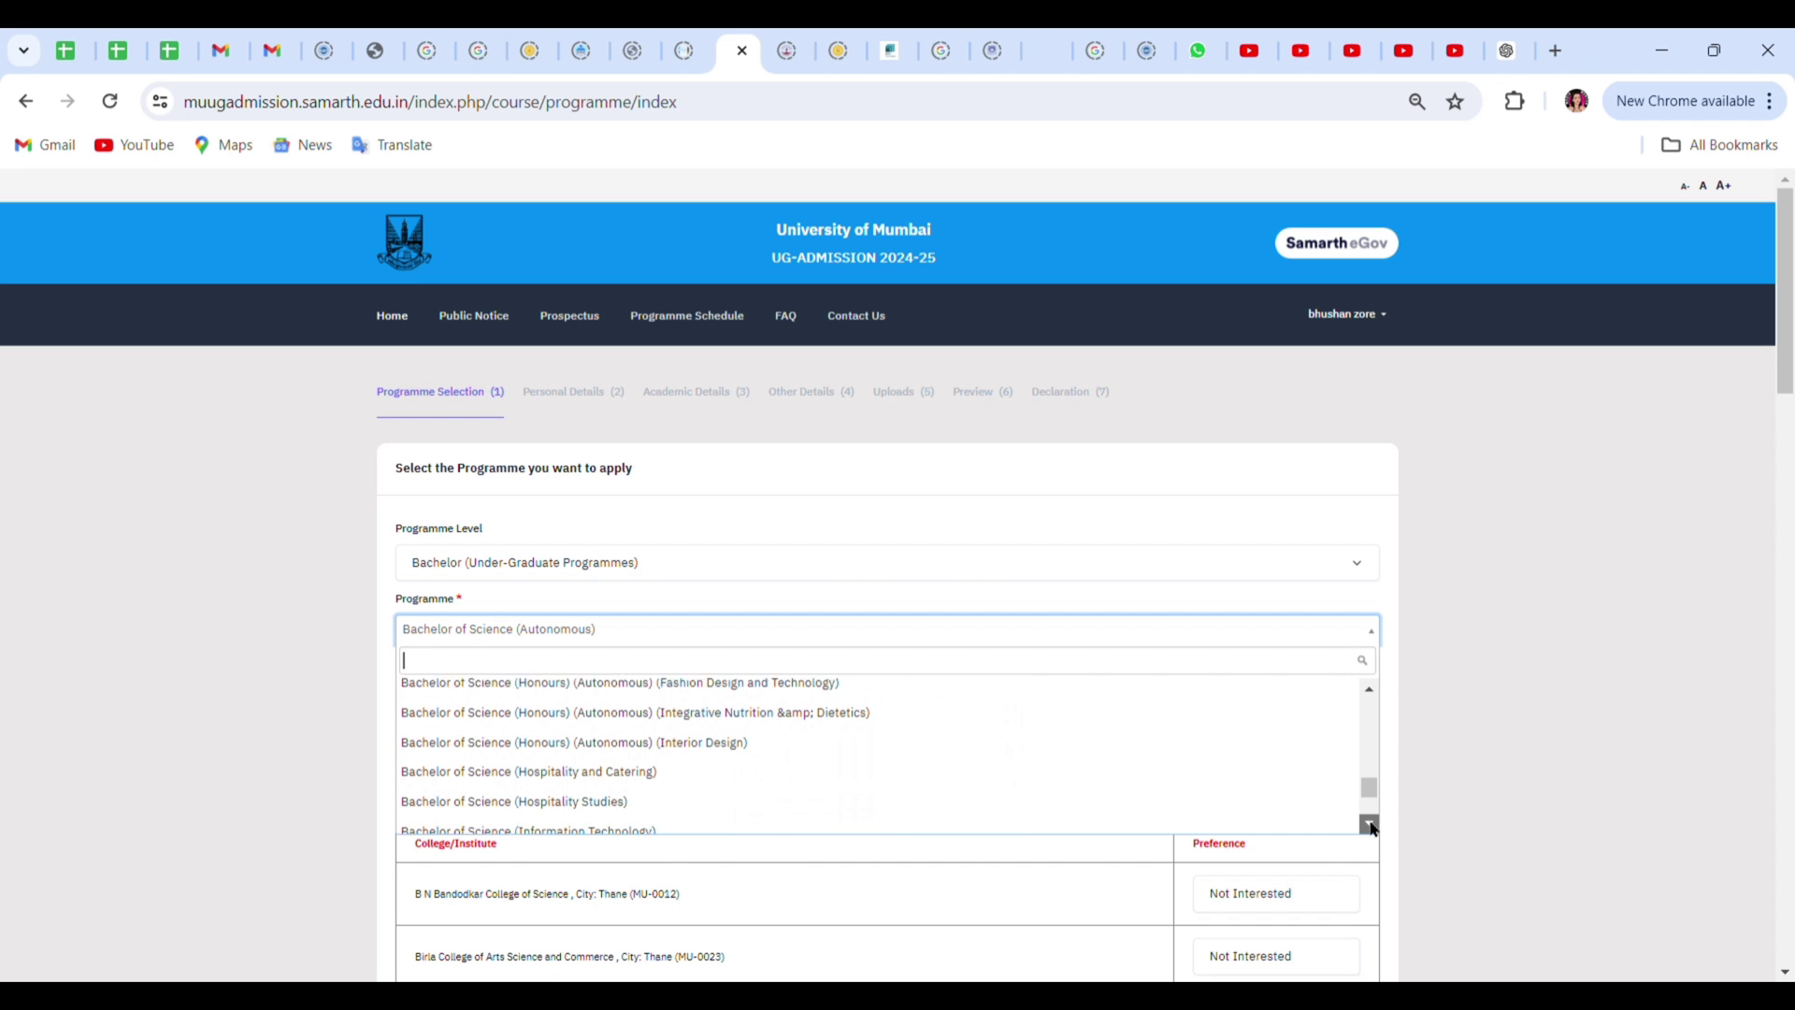
{"action": "left_click", "coordinate": [1371, 824]}
{"action": "left_click", "coordinate": [1372, 826]}
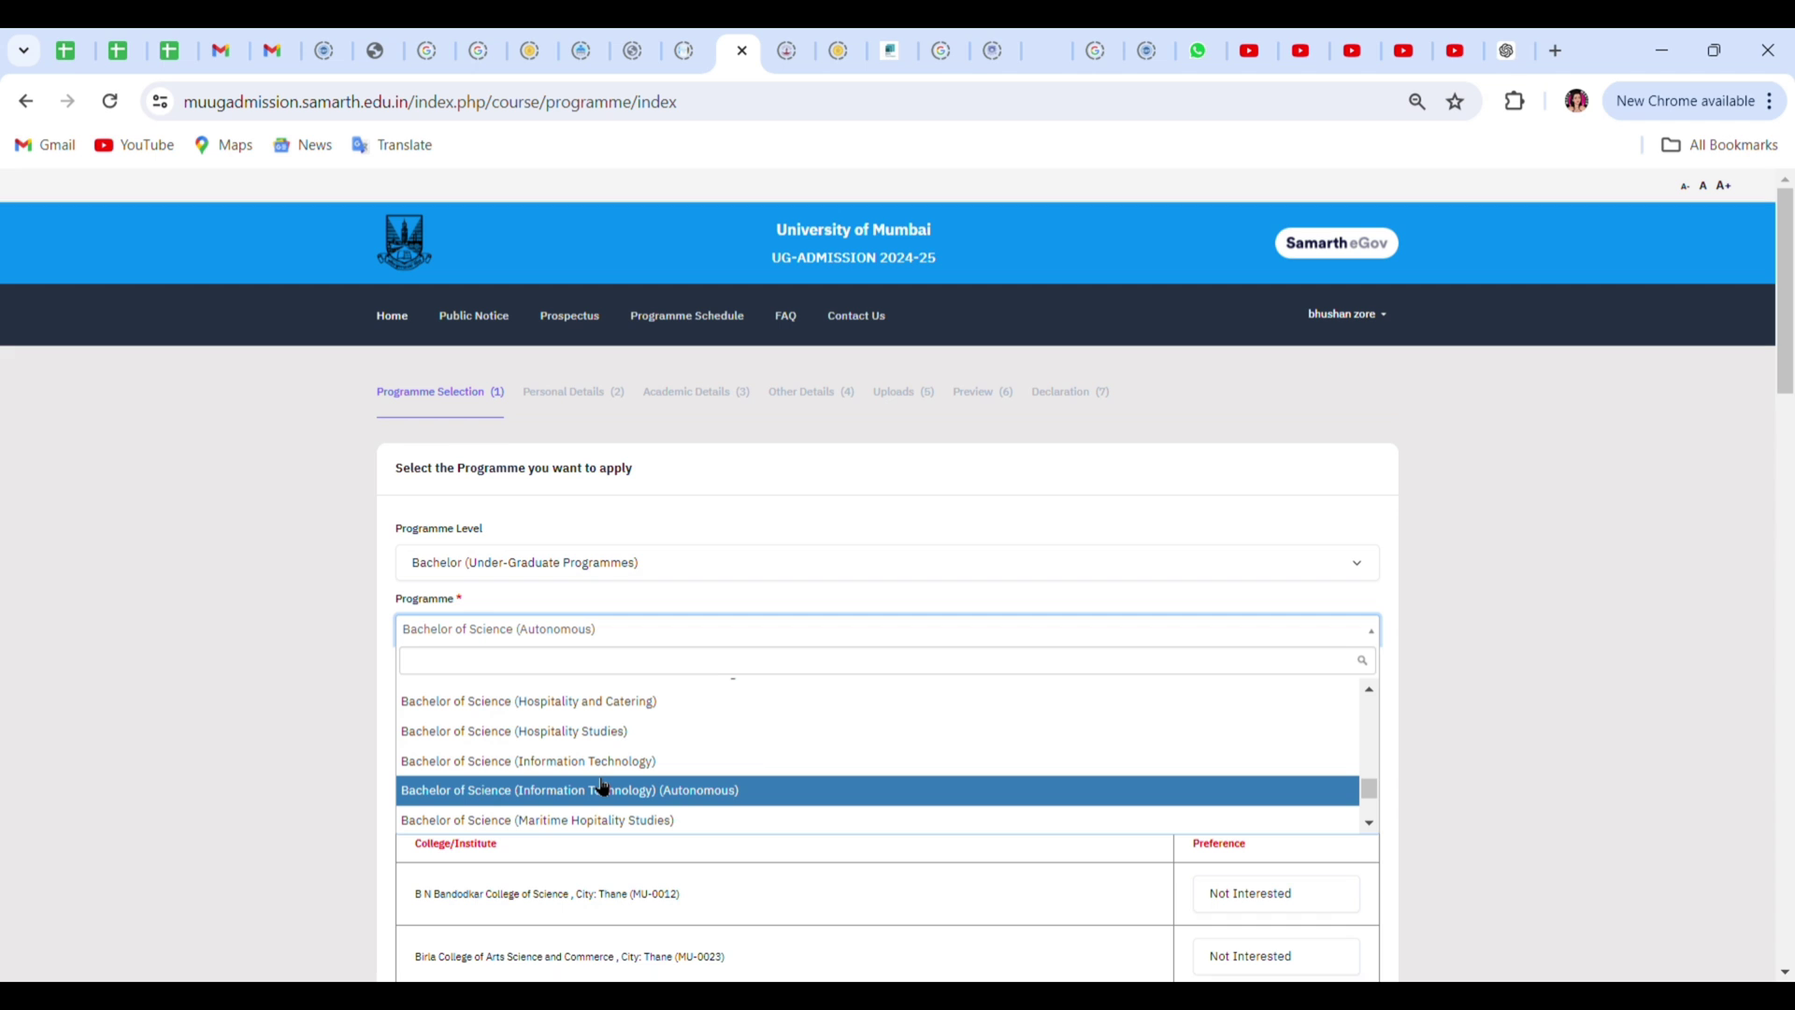
{"action": "scroll", "coordinate": [1788, 296], "scroll_direction": "down", "scroll_amount": 6}
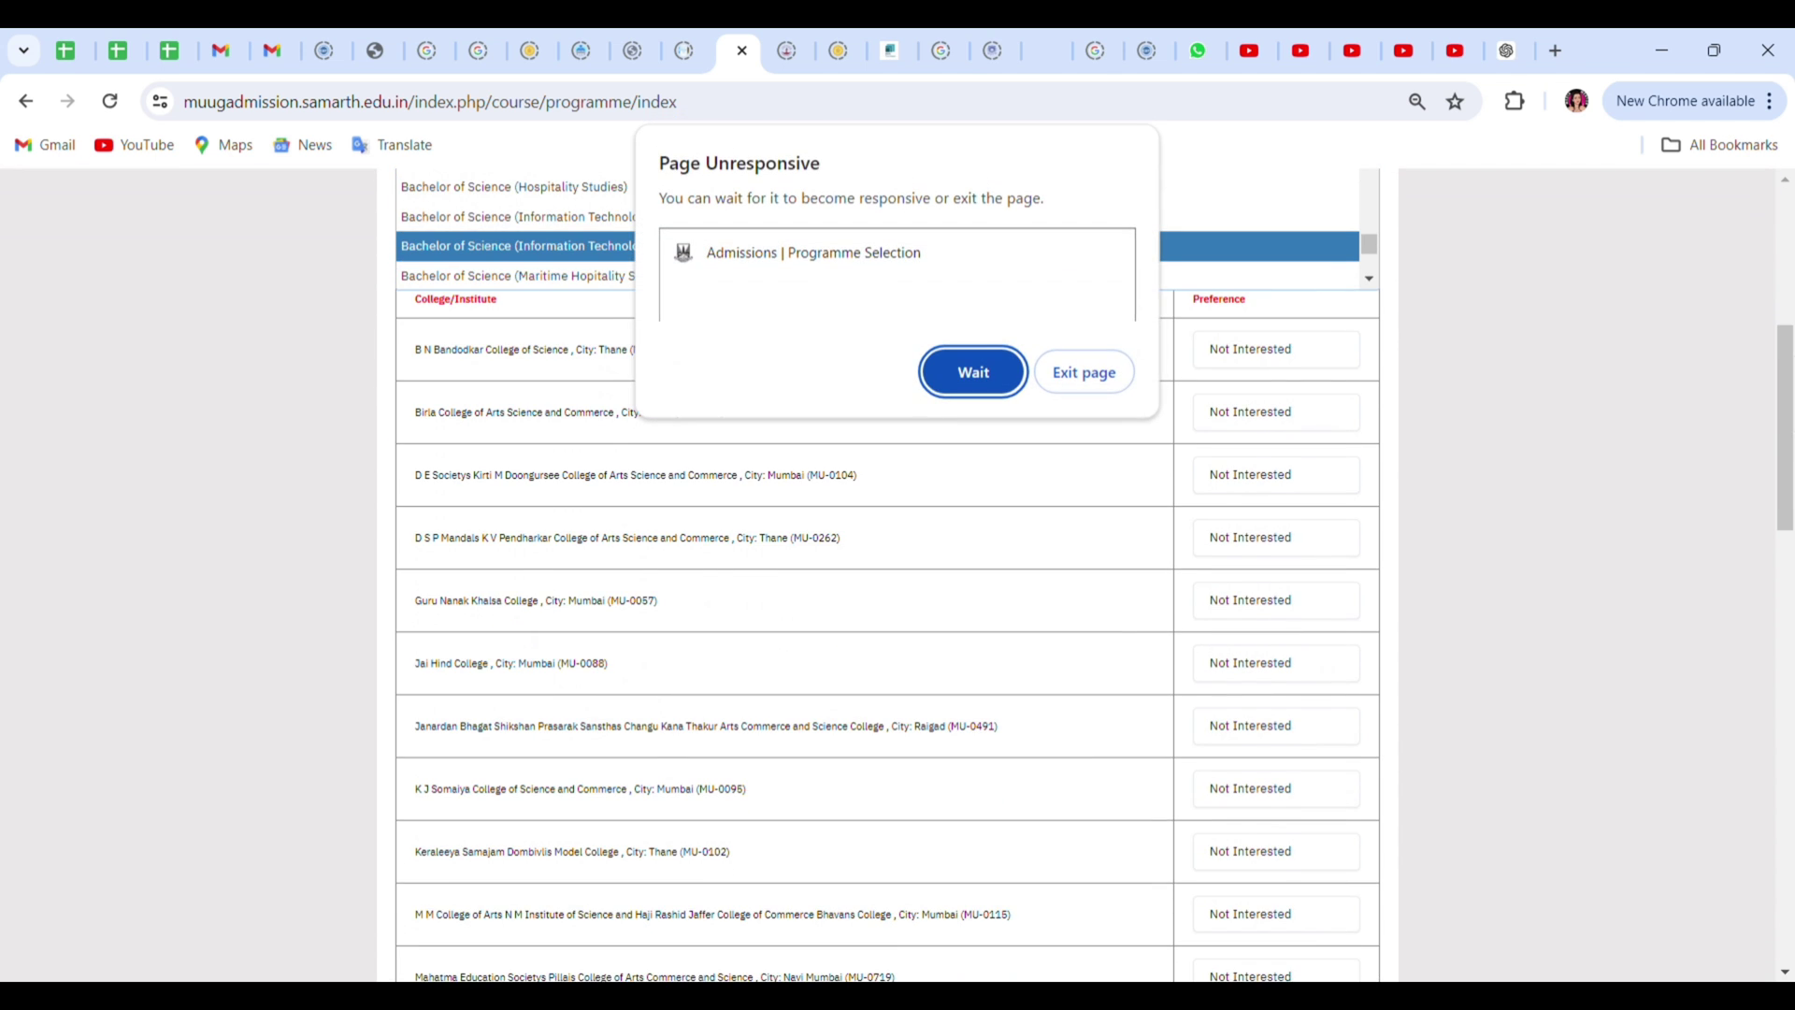
Reload the unresponsive programme selection page and set the programme level to Bachelor (Under-Graduate Programmes).
{"action": "left_click", "coordinate": [982, 385]}
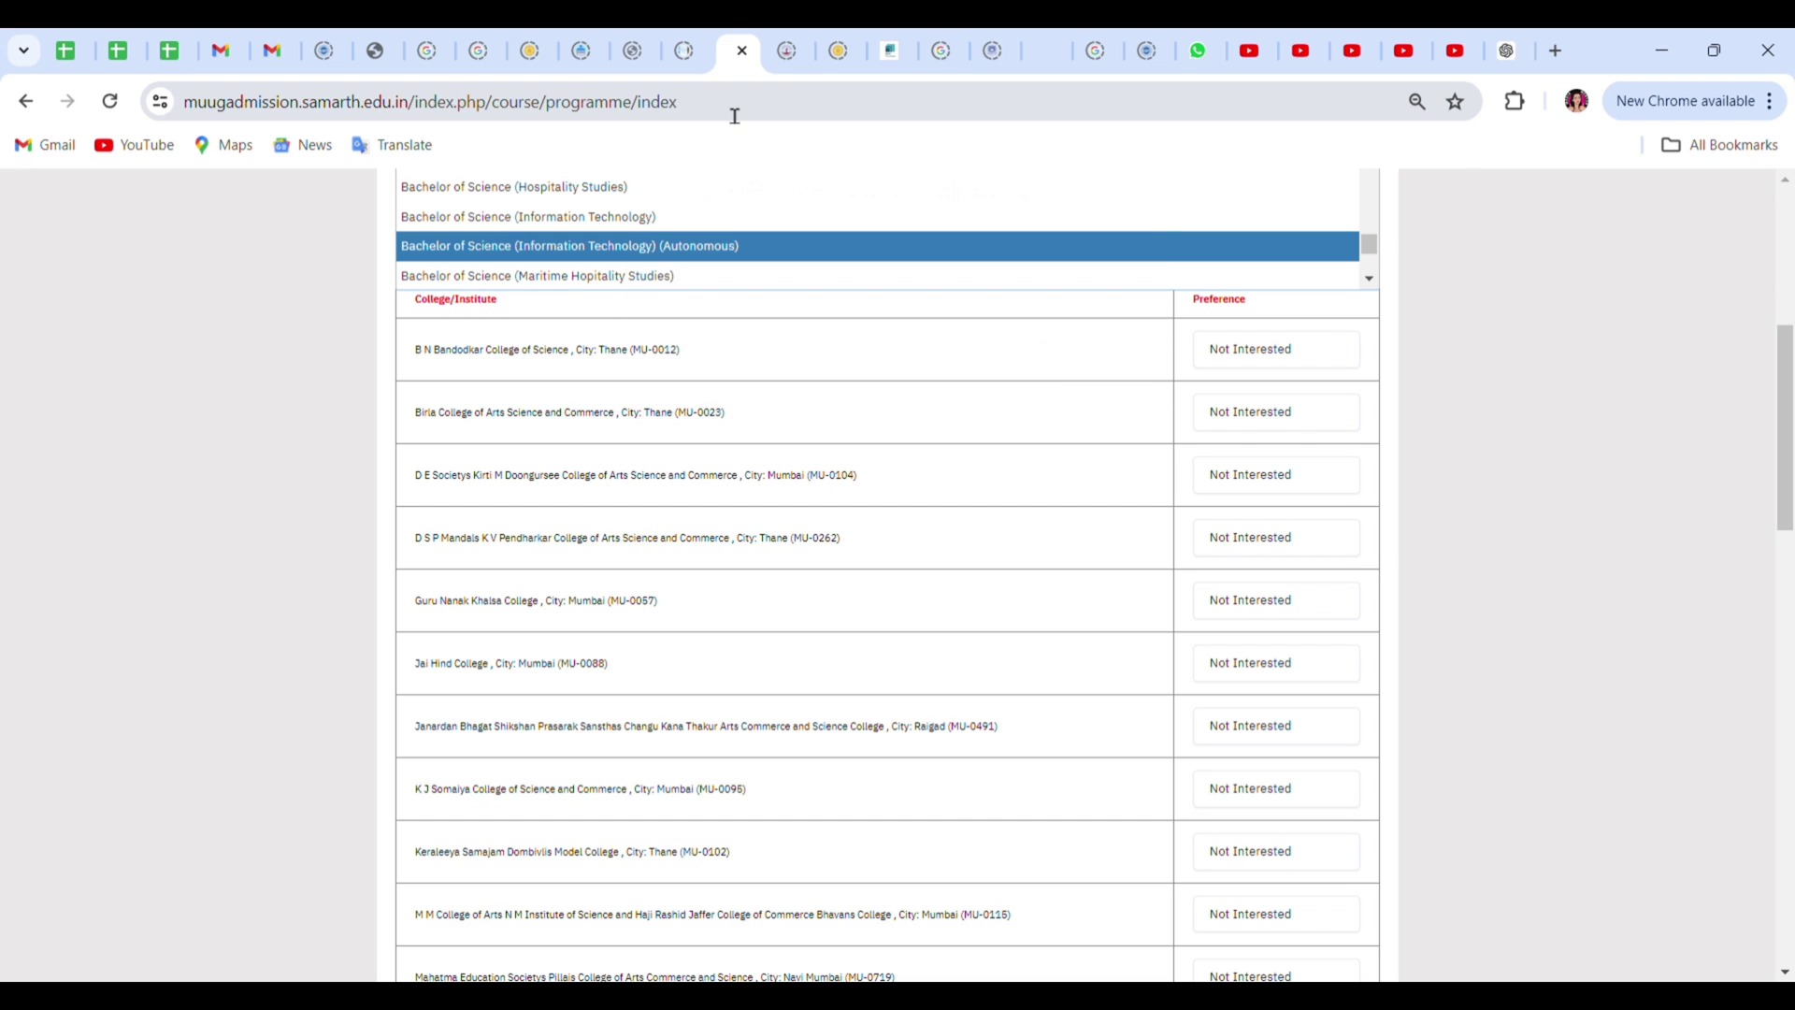
{"action": "left_click", "coordinate": [735, 116]}
{"action": "key", "text": "Return"}
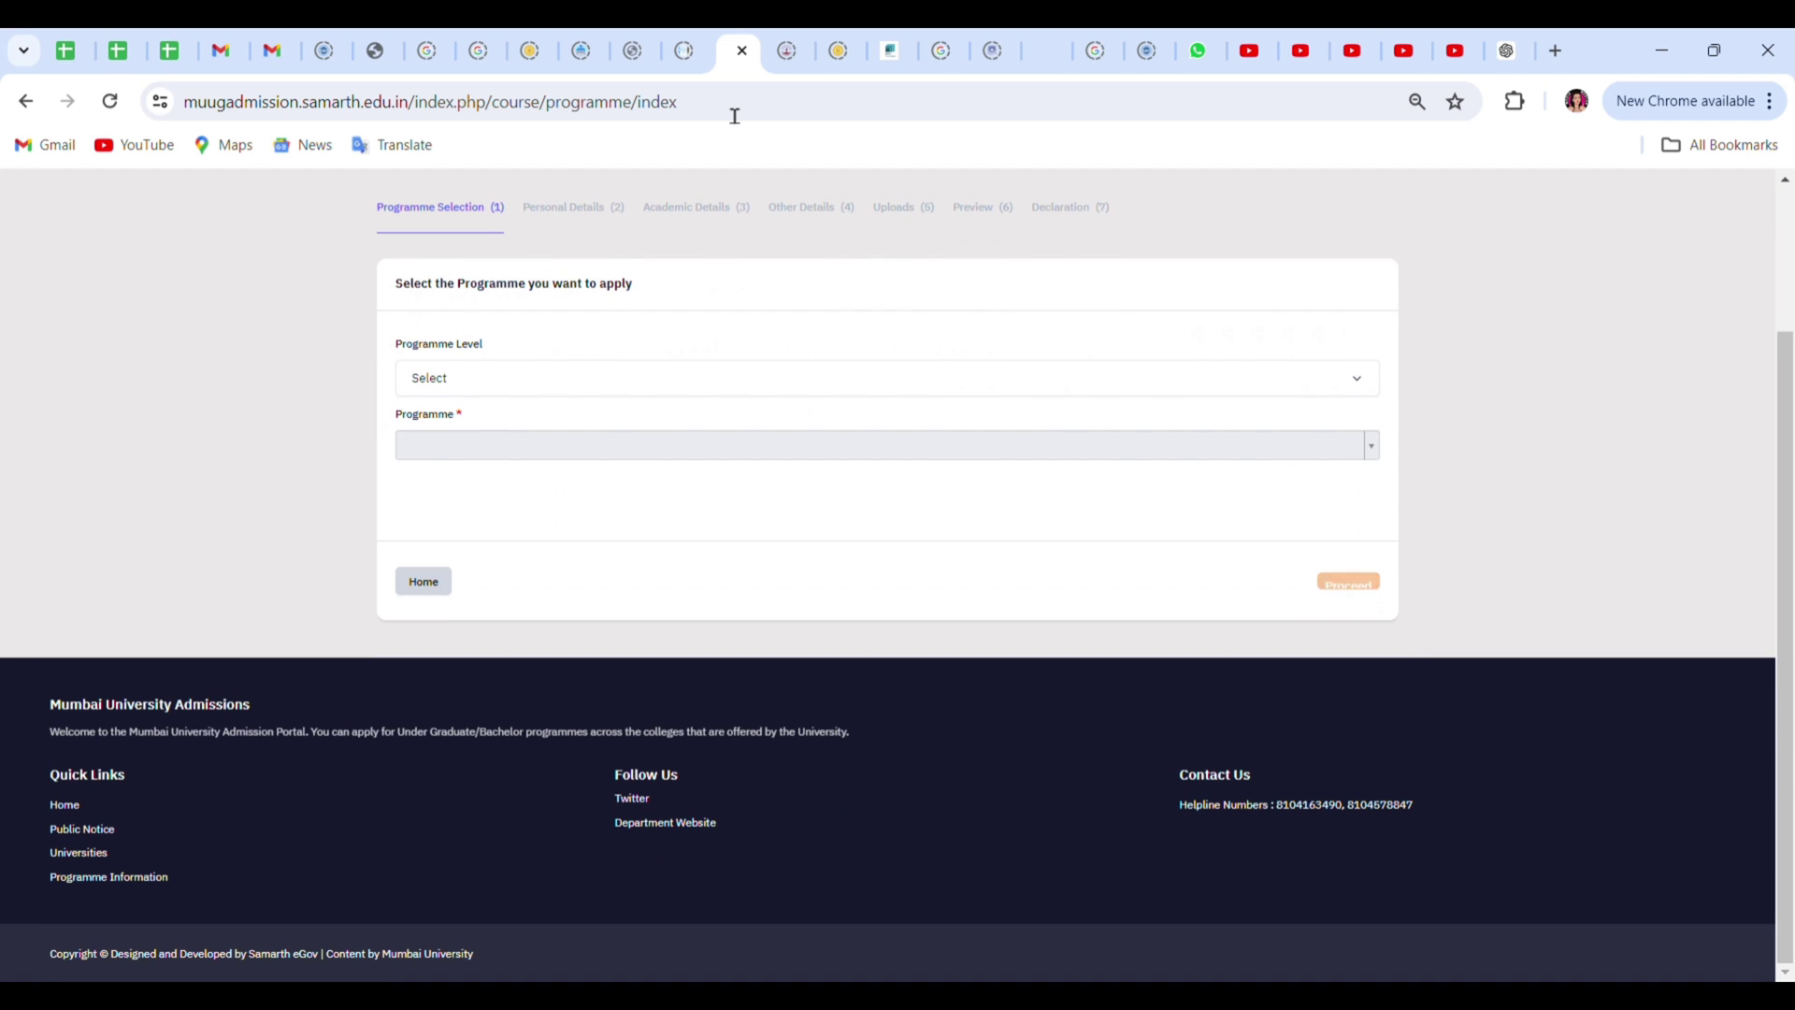
{"action": "left_click", "coordinate": [496, 372]}
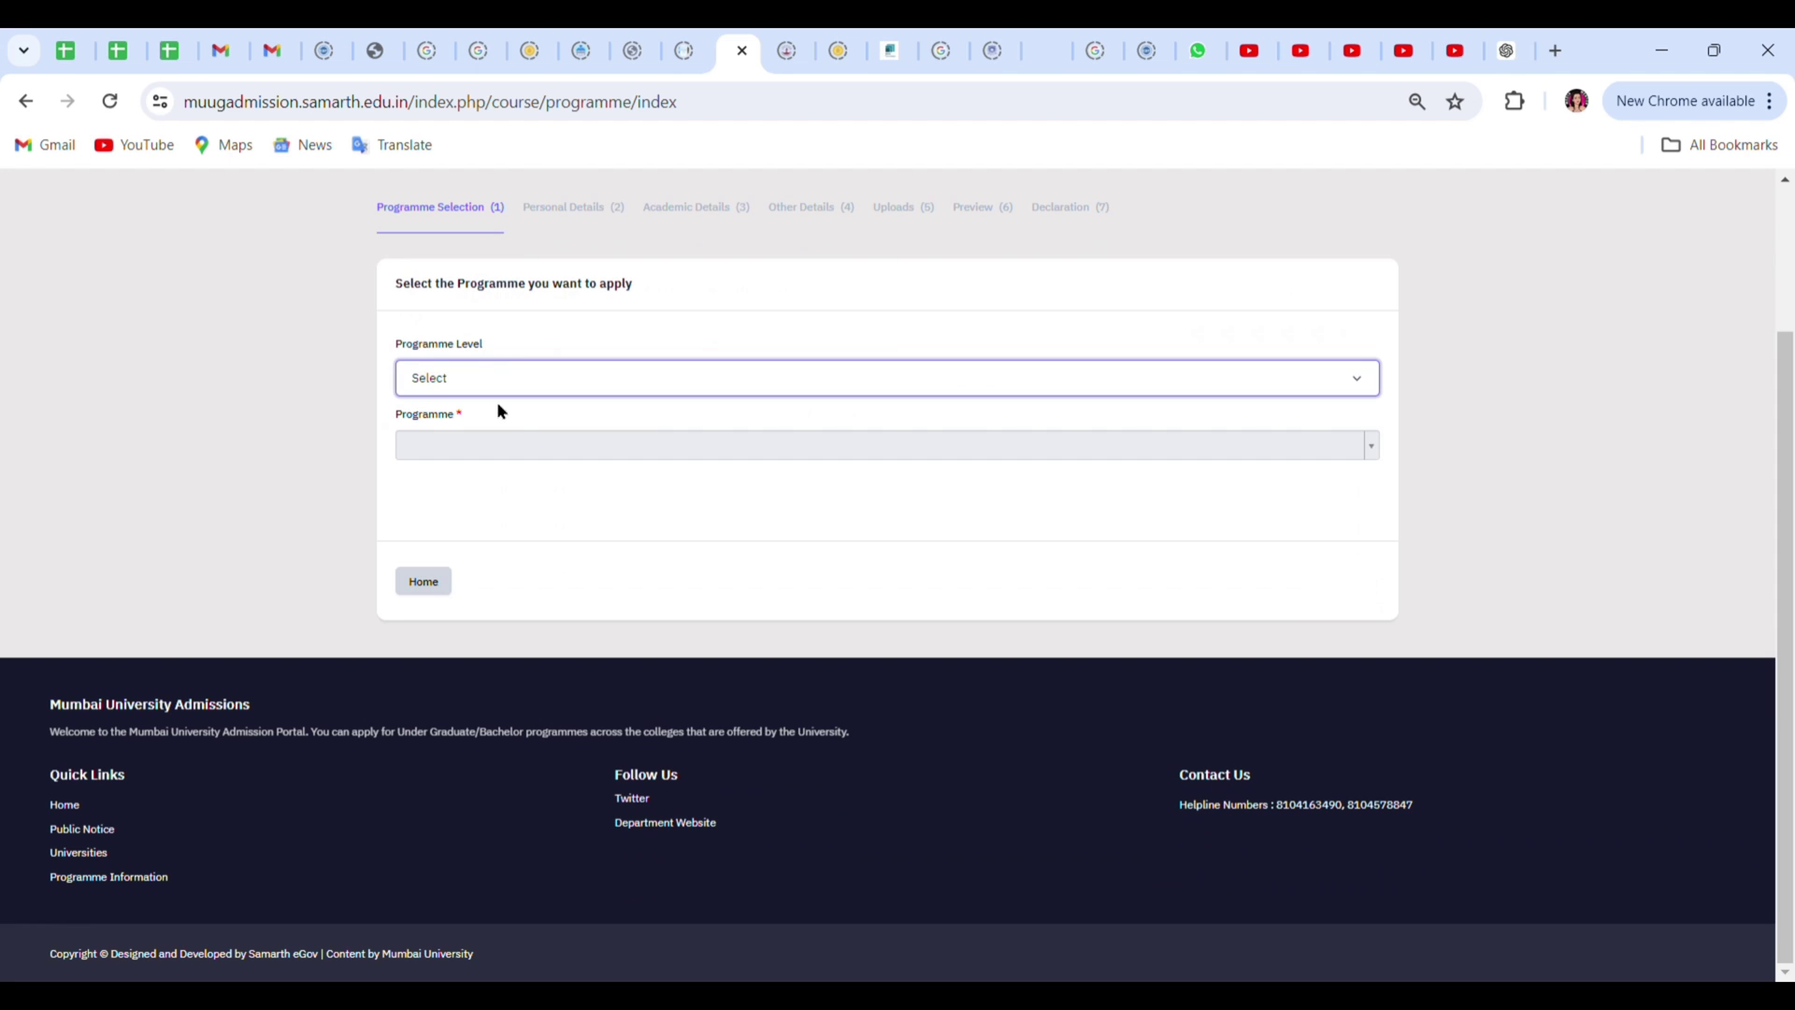
{"action": "left_click", "coordinate": [518, 420]}
Search the programme list for "bachelor of science" and choose Bachelor of Science (Information Technology) (Autonomous).
{"action": "left_click", "coordinate": [539, 438]}
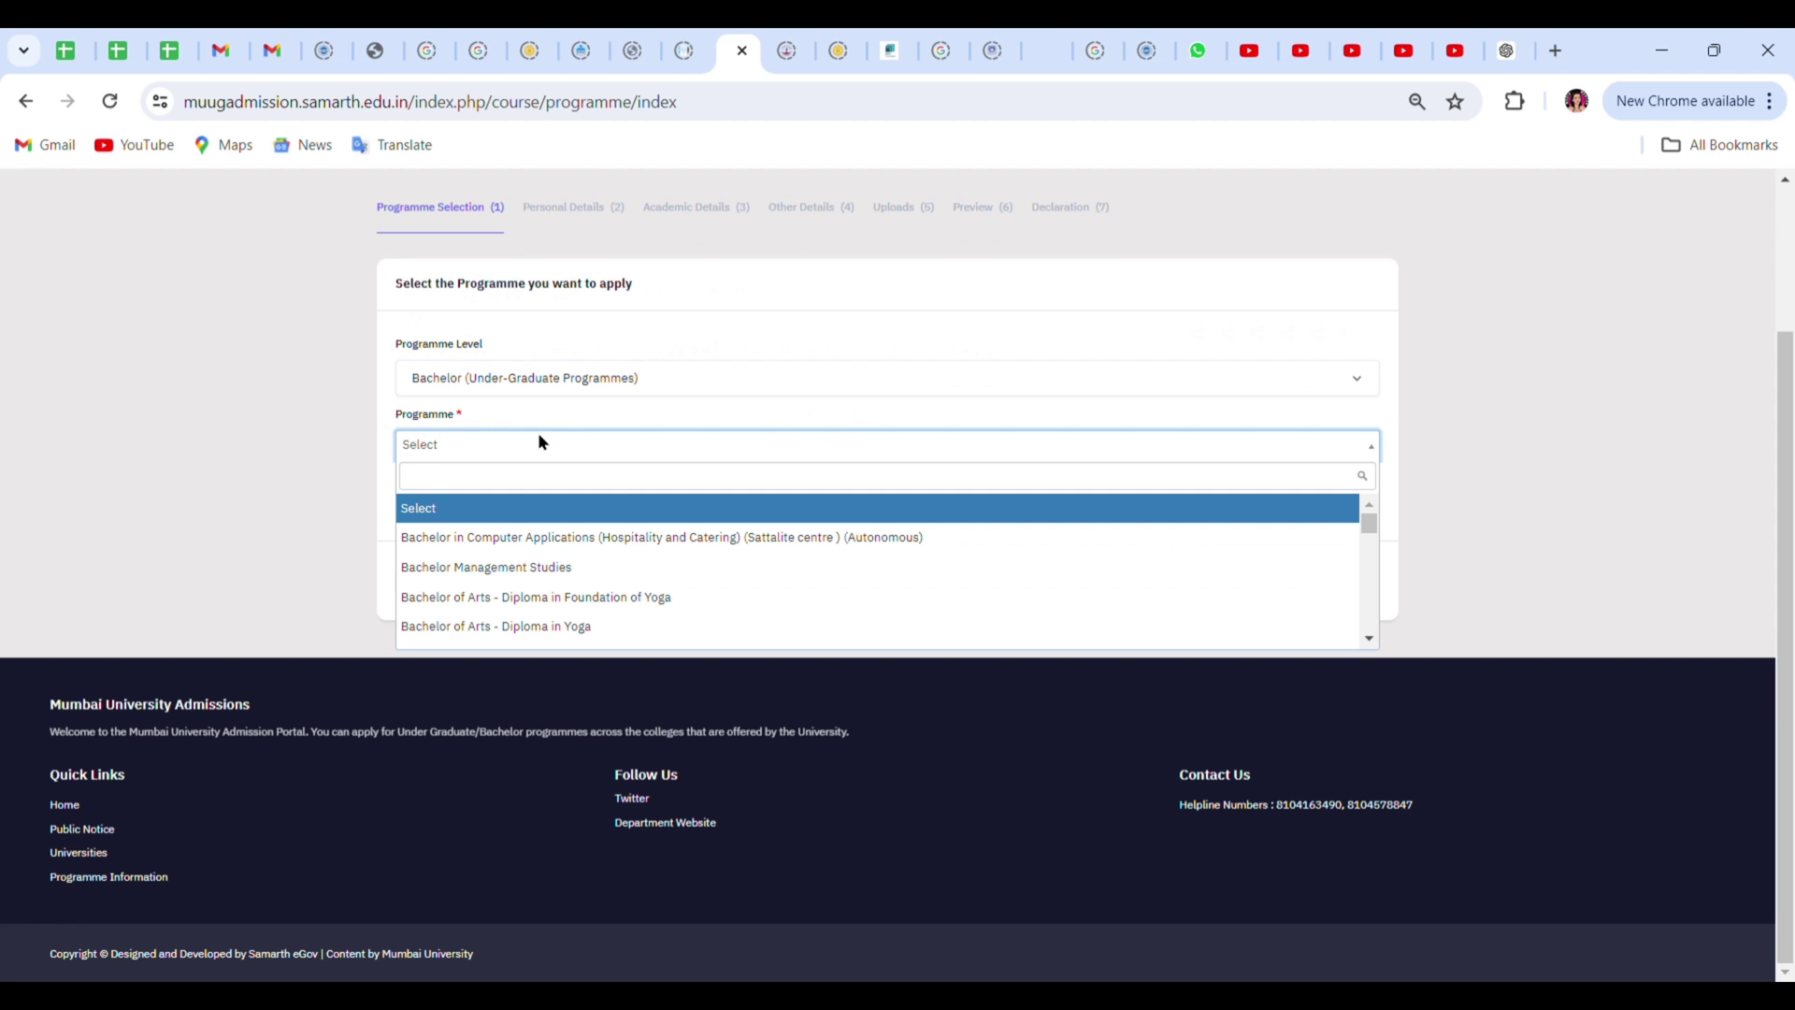
{"action": "type", "text": "bache"}
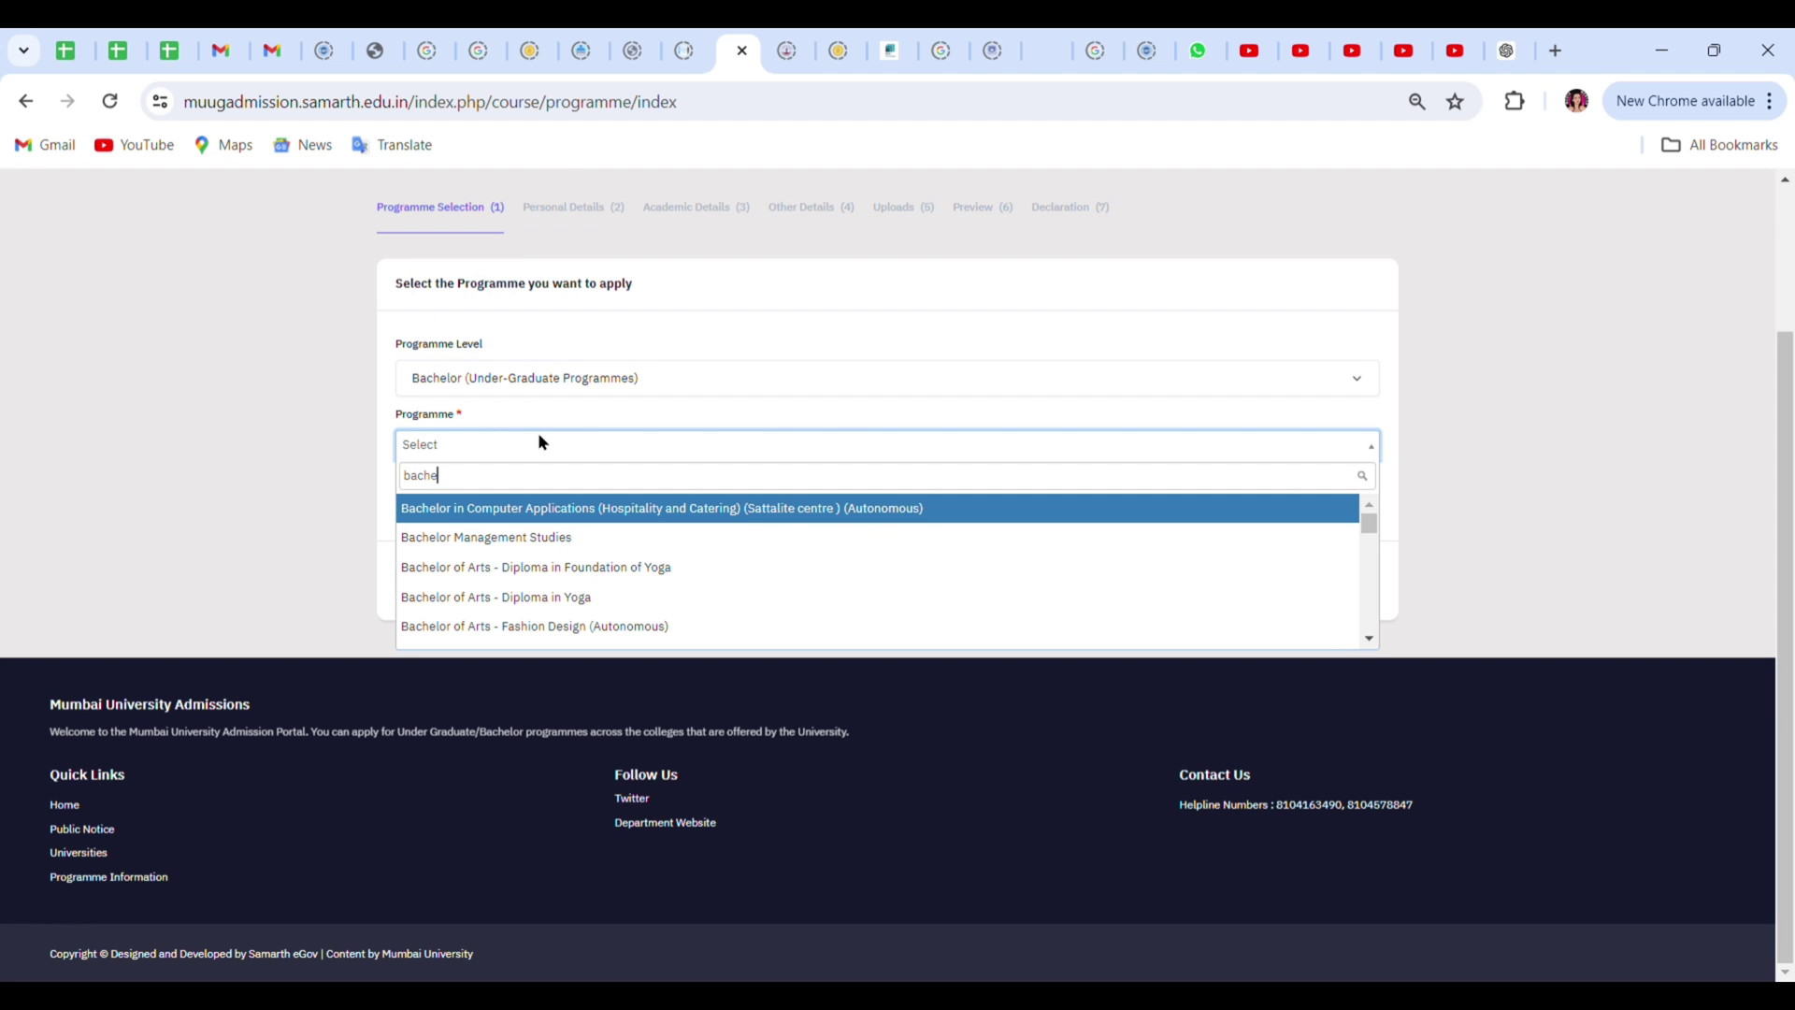
{"action": "type", "text": "lor of sc"}
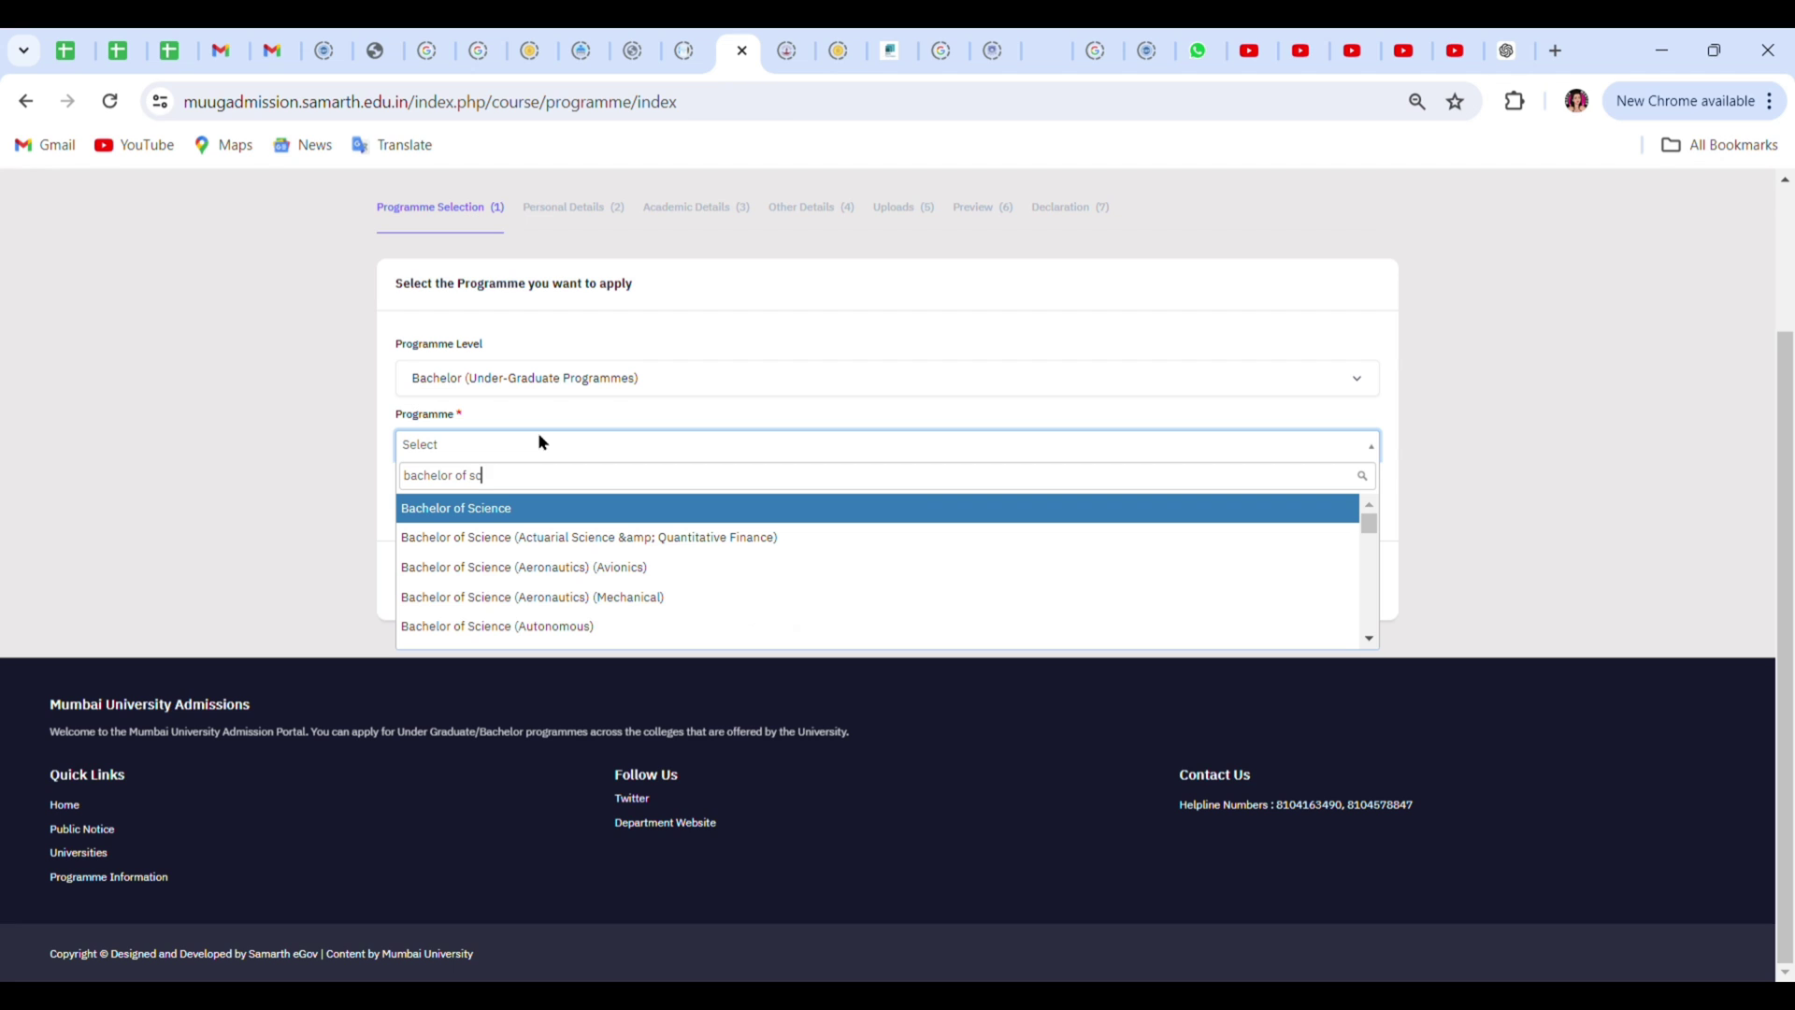
{"action": "type", "text": "ience i"}
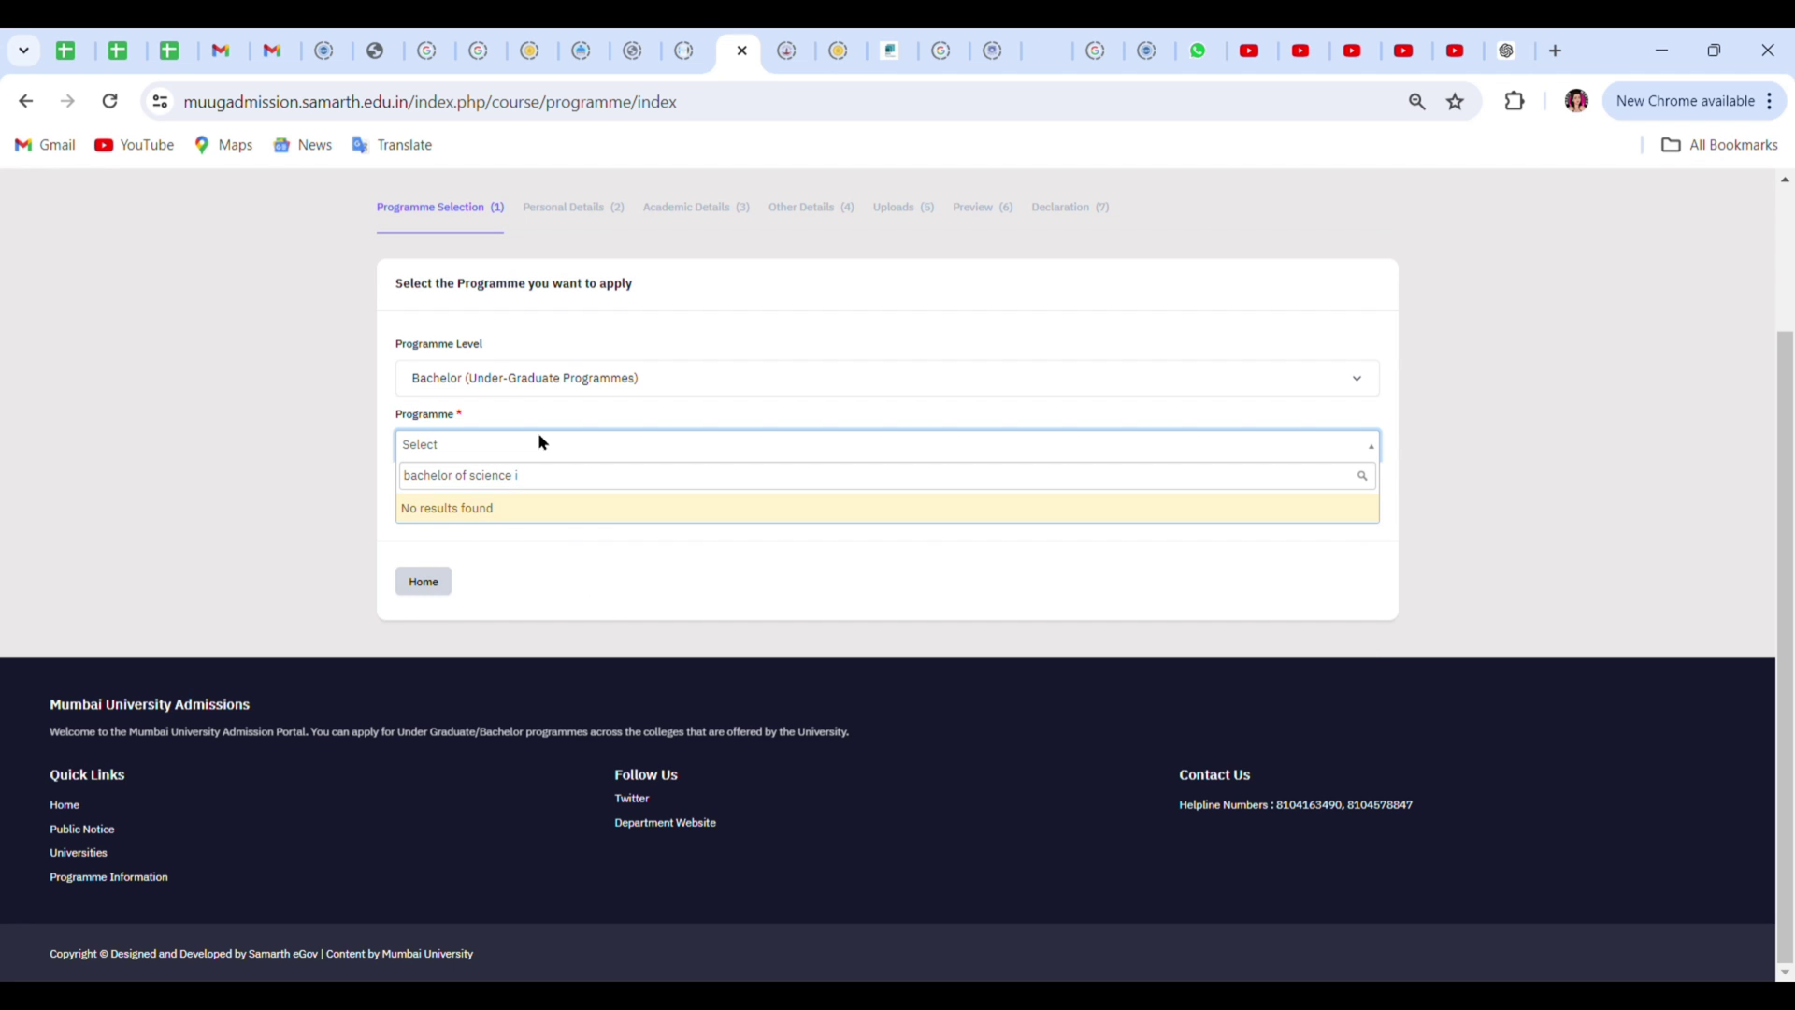
{"action": "key", "text": "BackSpace"}
{"action": "left_click", "coordinate": [1370, 639]}
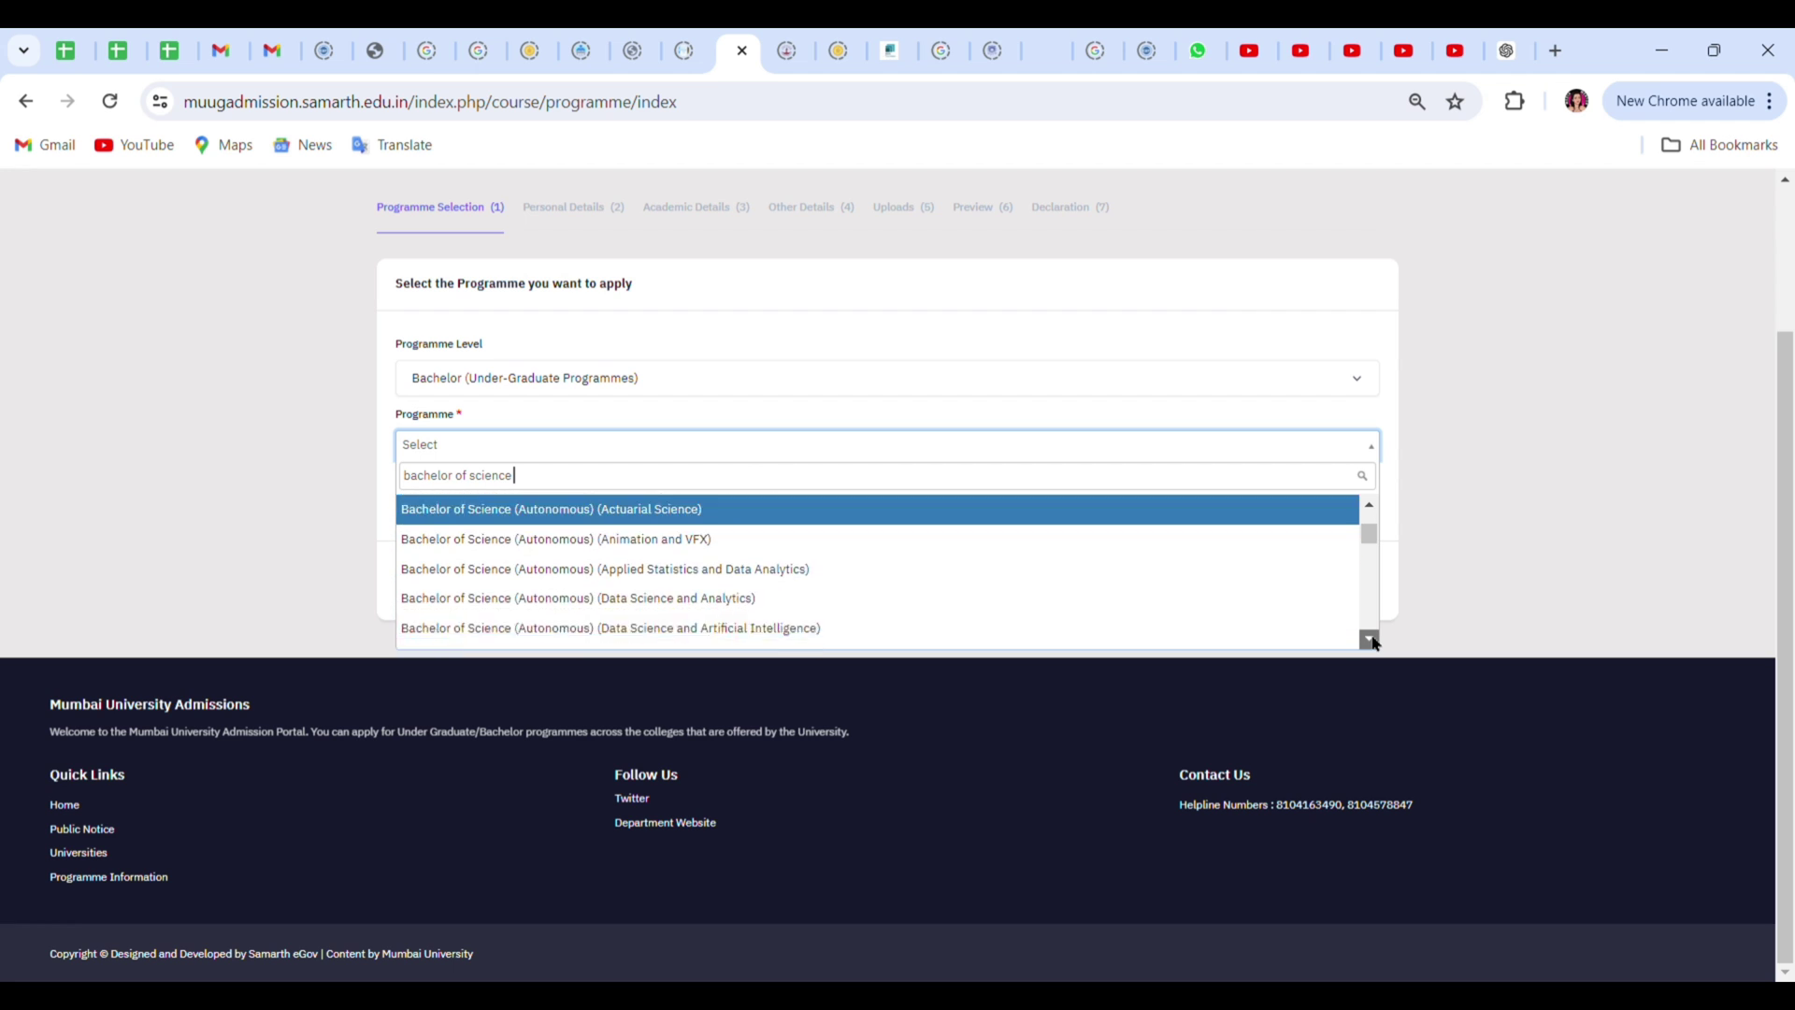
{"action": "left_click_drag", "start_coordinate": [1374, 642], "coordinate": [1374, 643]}
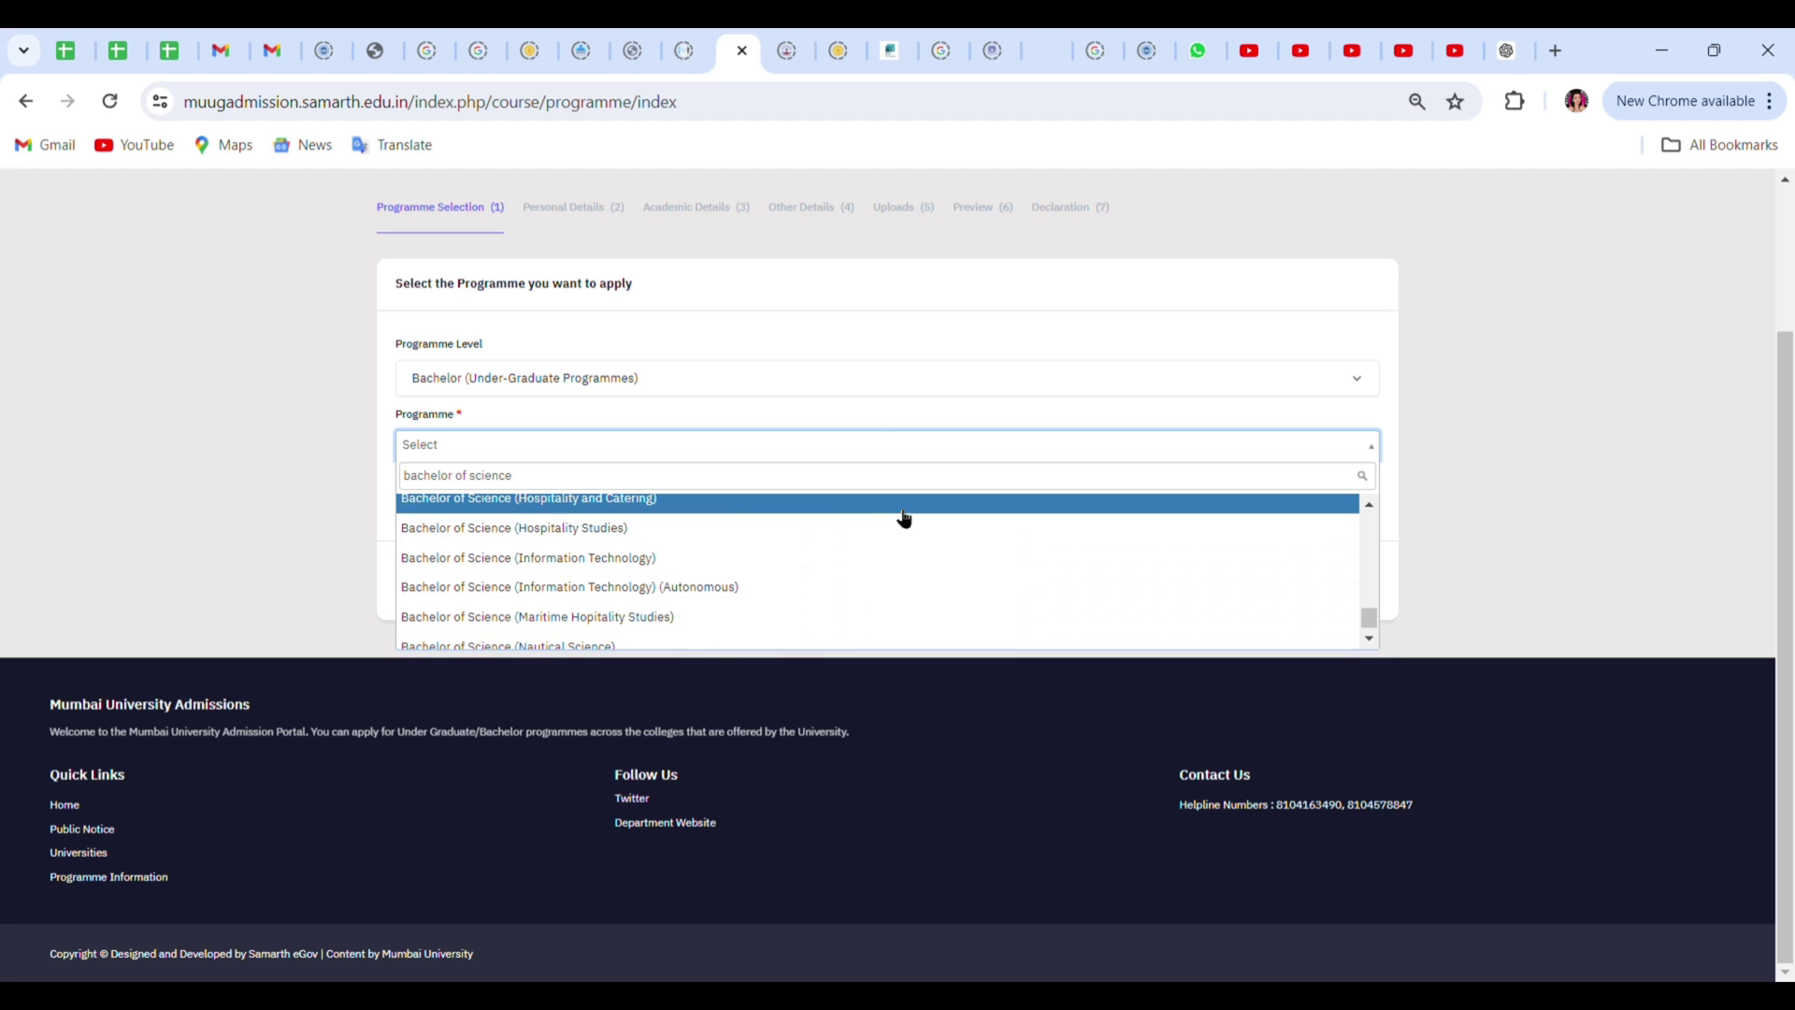
{"action": "left_click", "coordinate": [886, 588]}
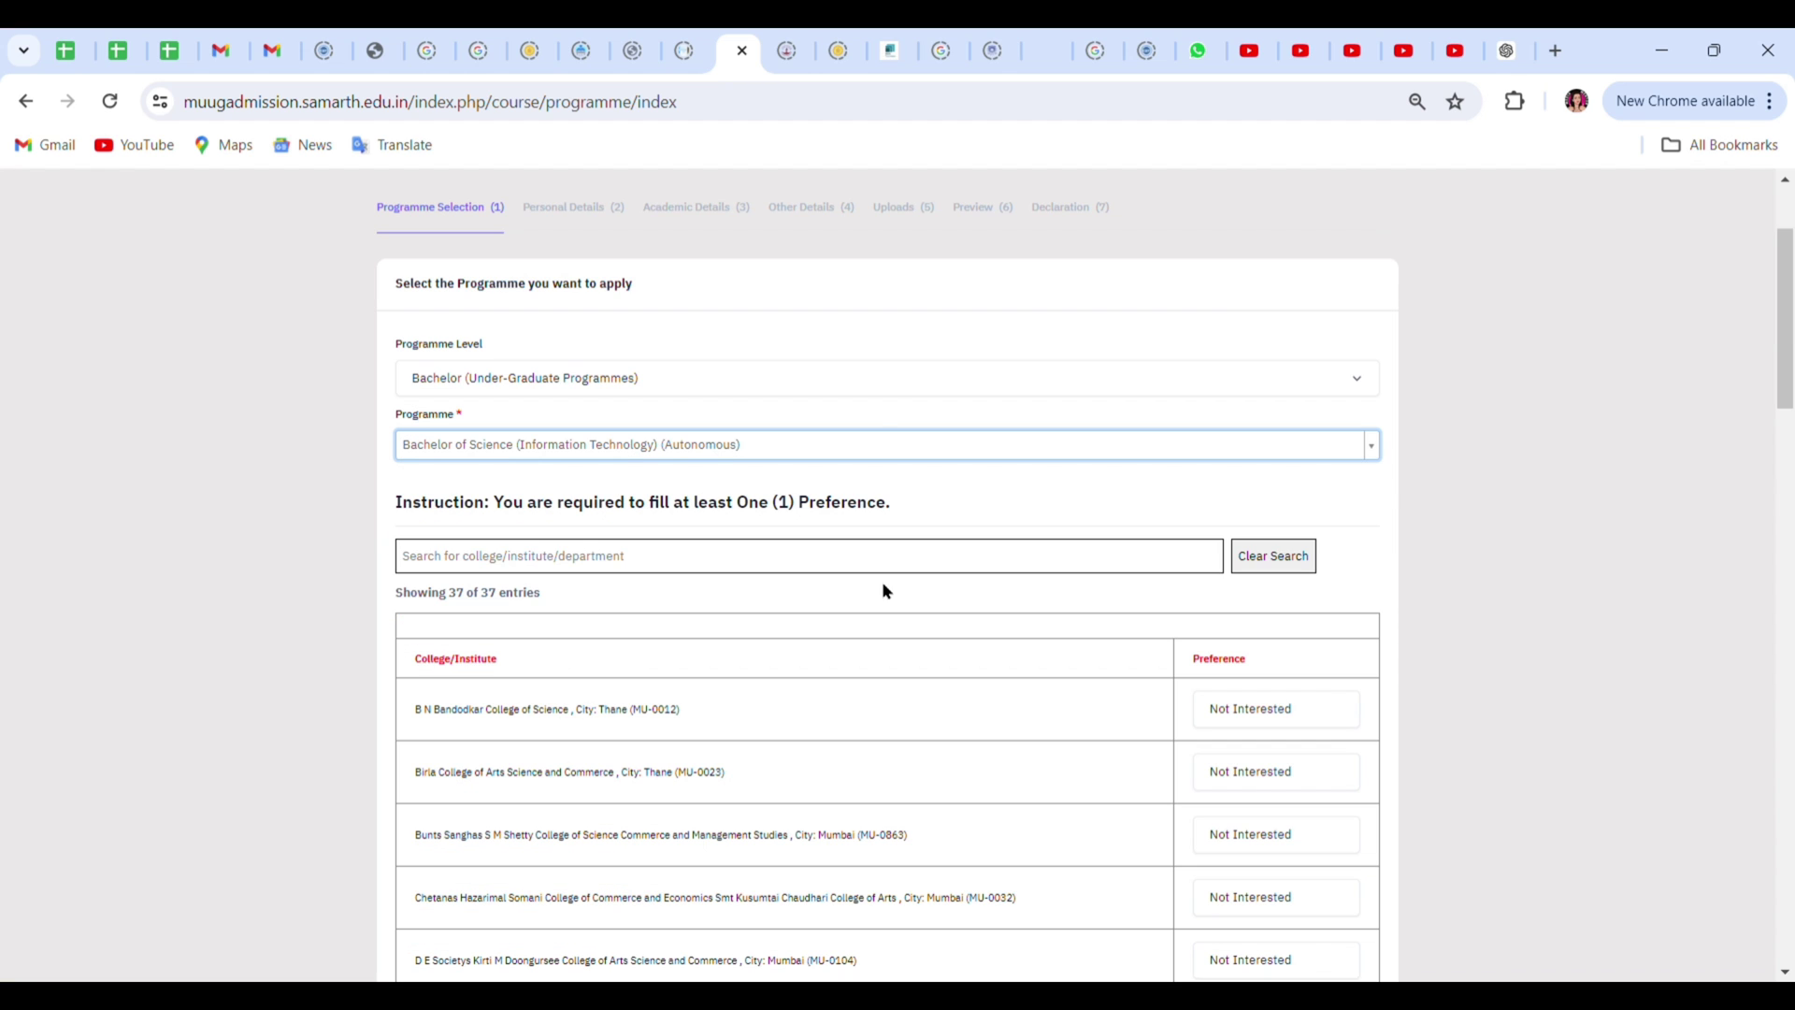
Look through the colleges offering Bachelor of Science (Information Technology) (Autonomous) and return to the programme selection.
{"action": "left_click_drag", "start_coordinate": [1786, 361], "coordinate": [1785, 488]}
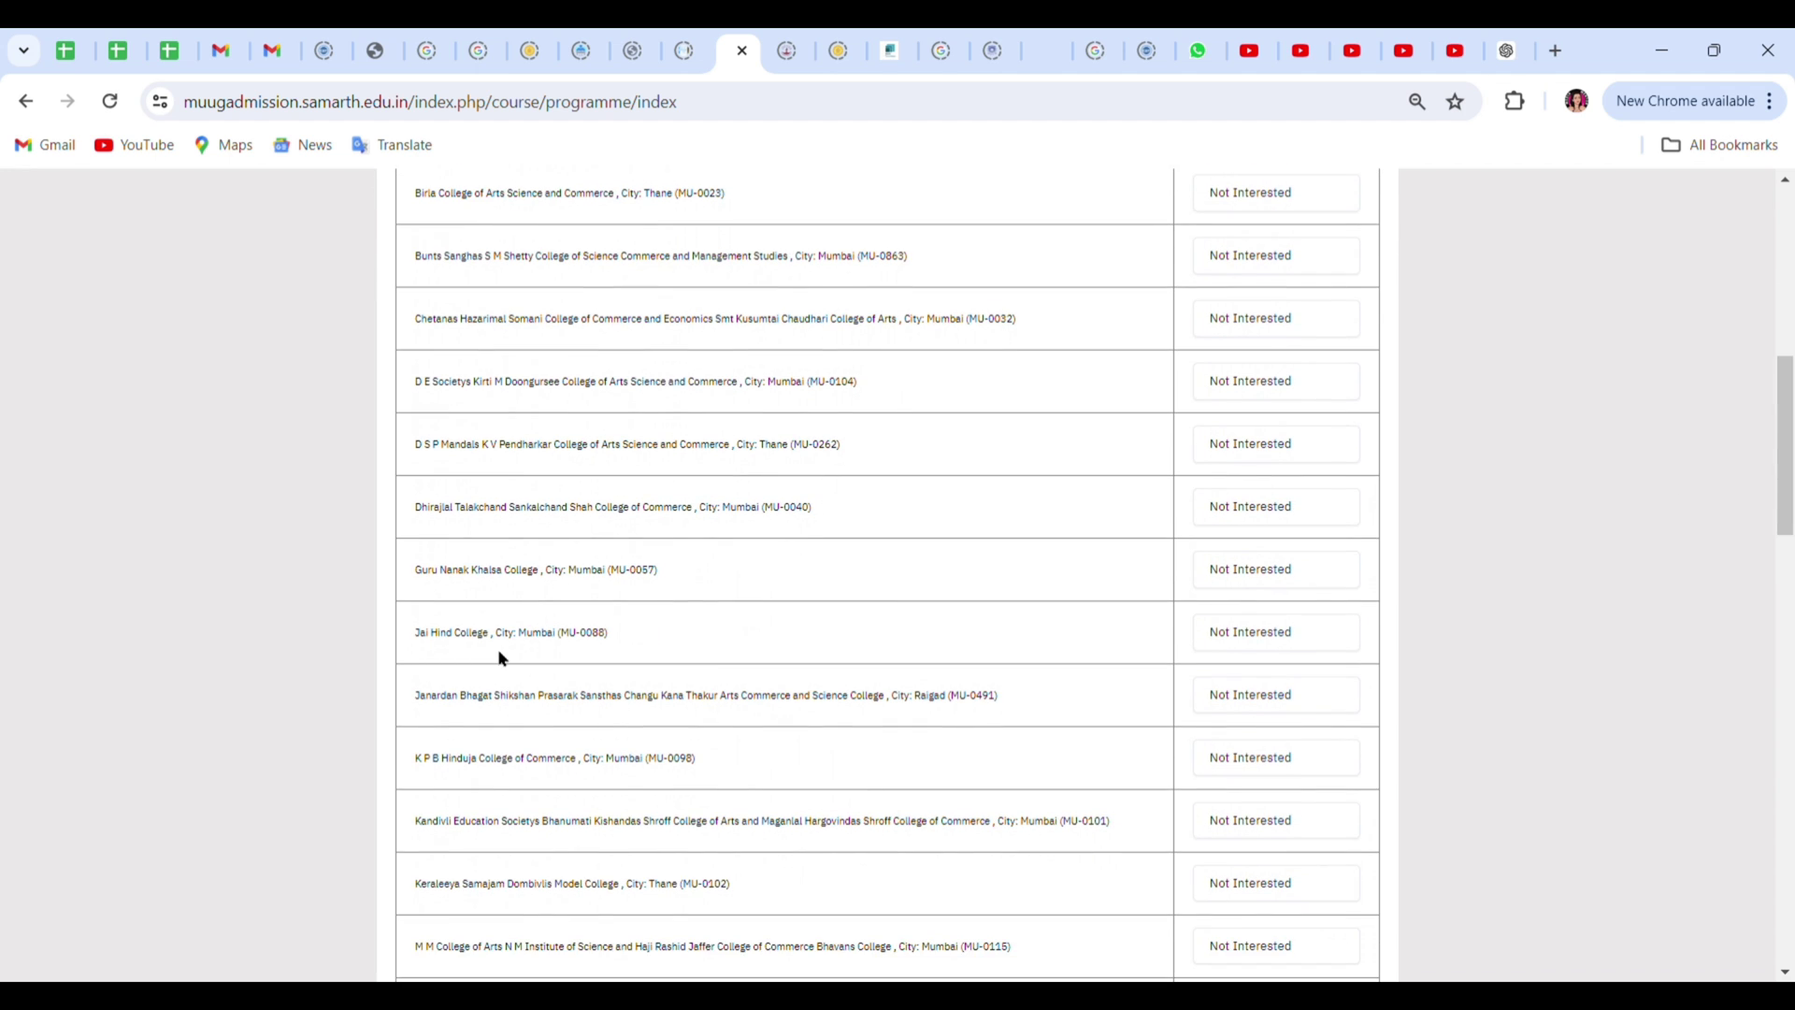
{"action": "left_click_drag", "start_coordinate": [1787, 378], "coordinate": [1788, 648]}
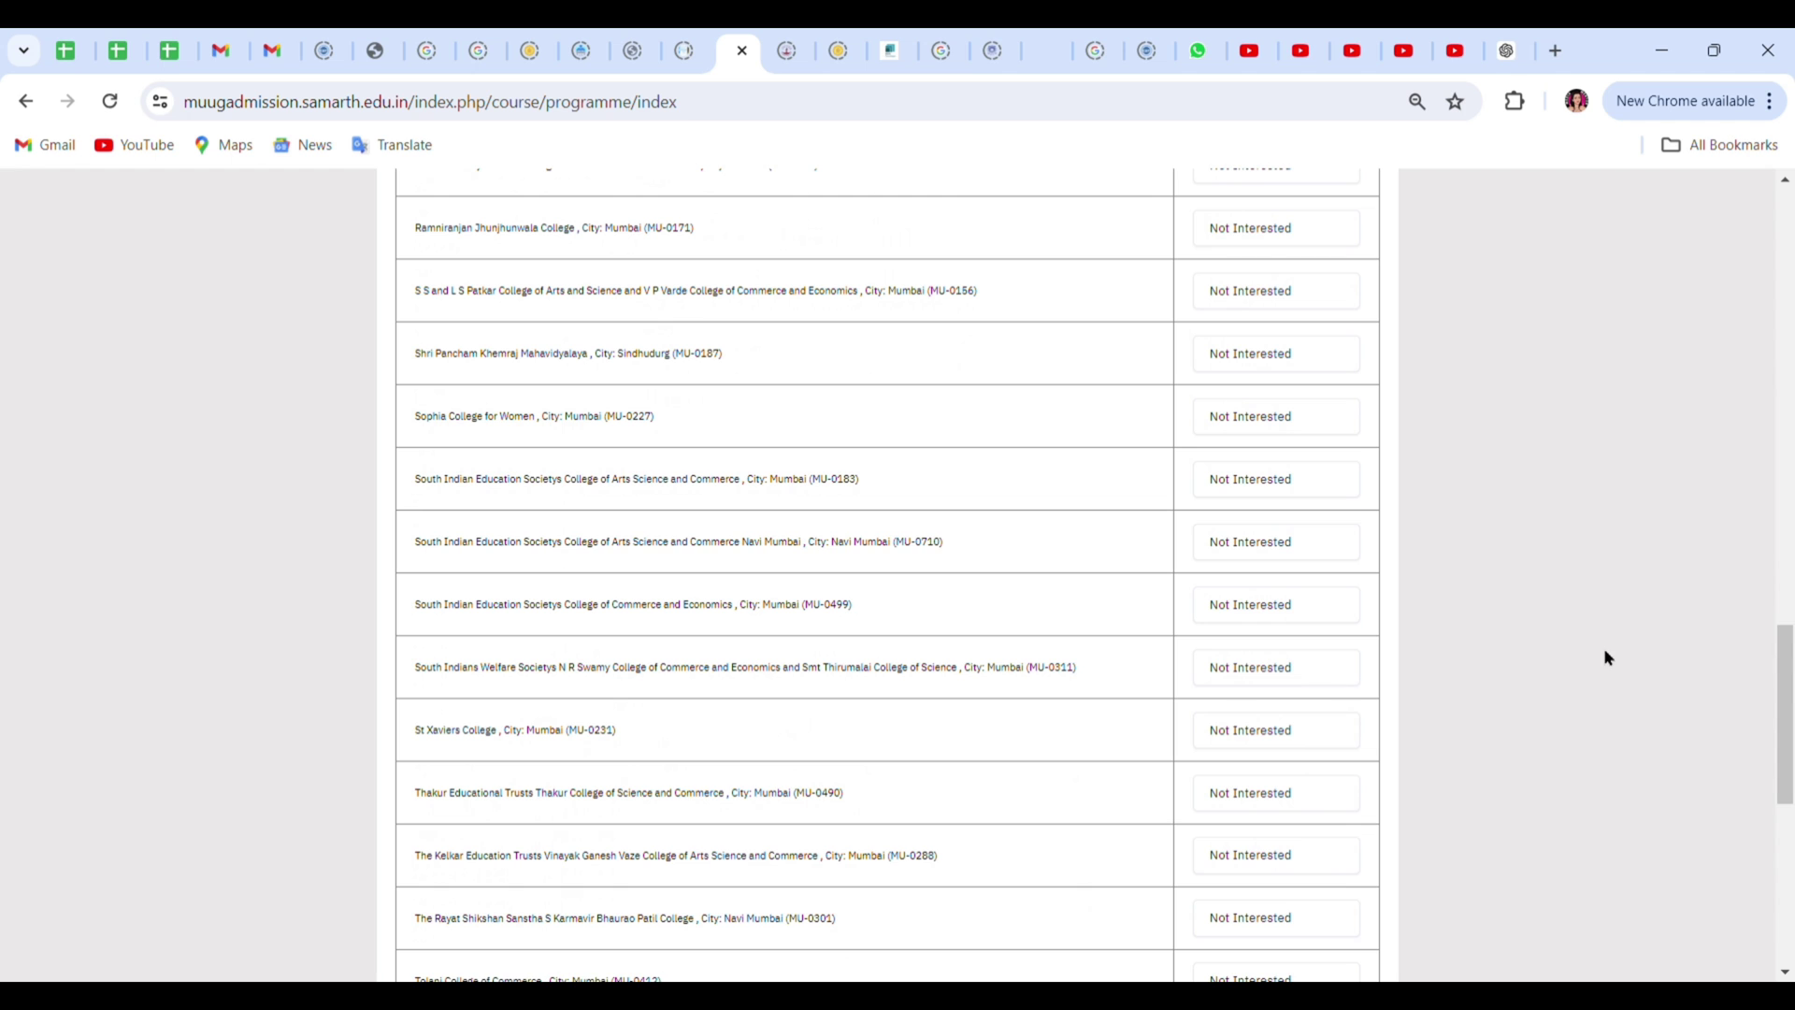
{"action": "left_click_drag", "start_coordinate": [1788, 715], "coordinate": [1788, 276]}
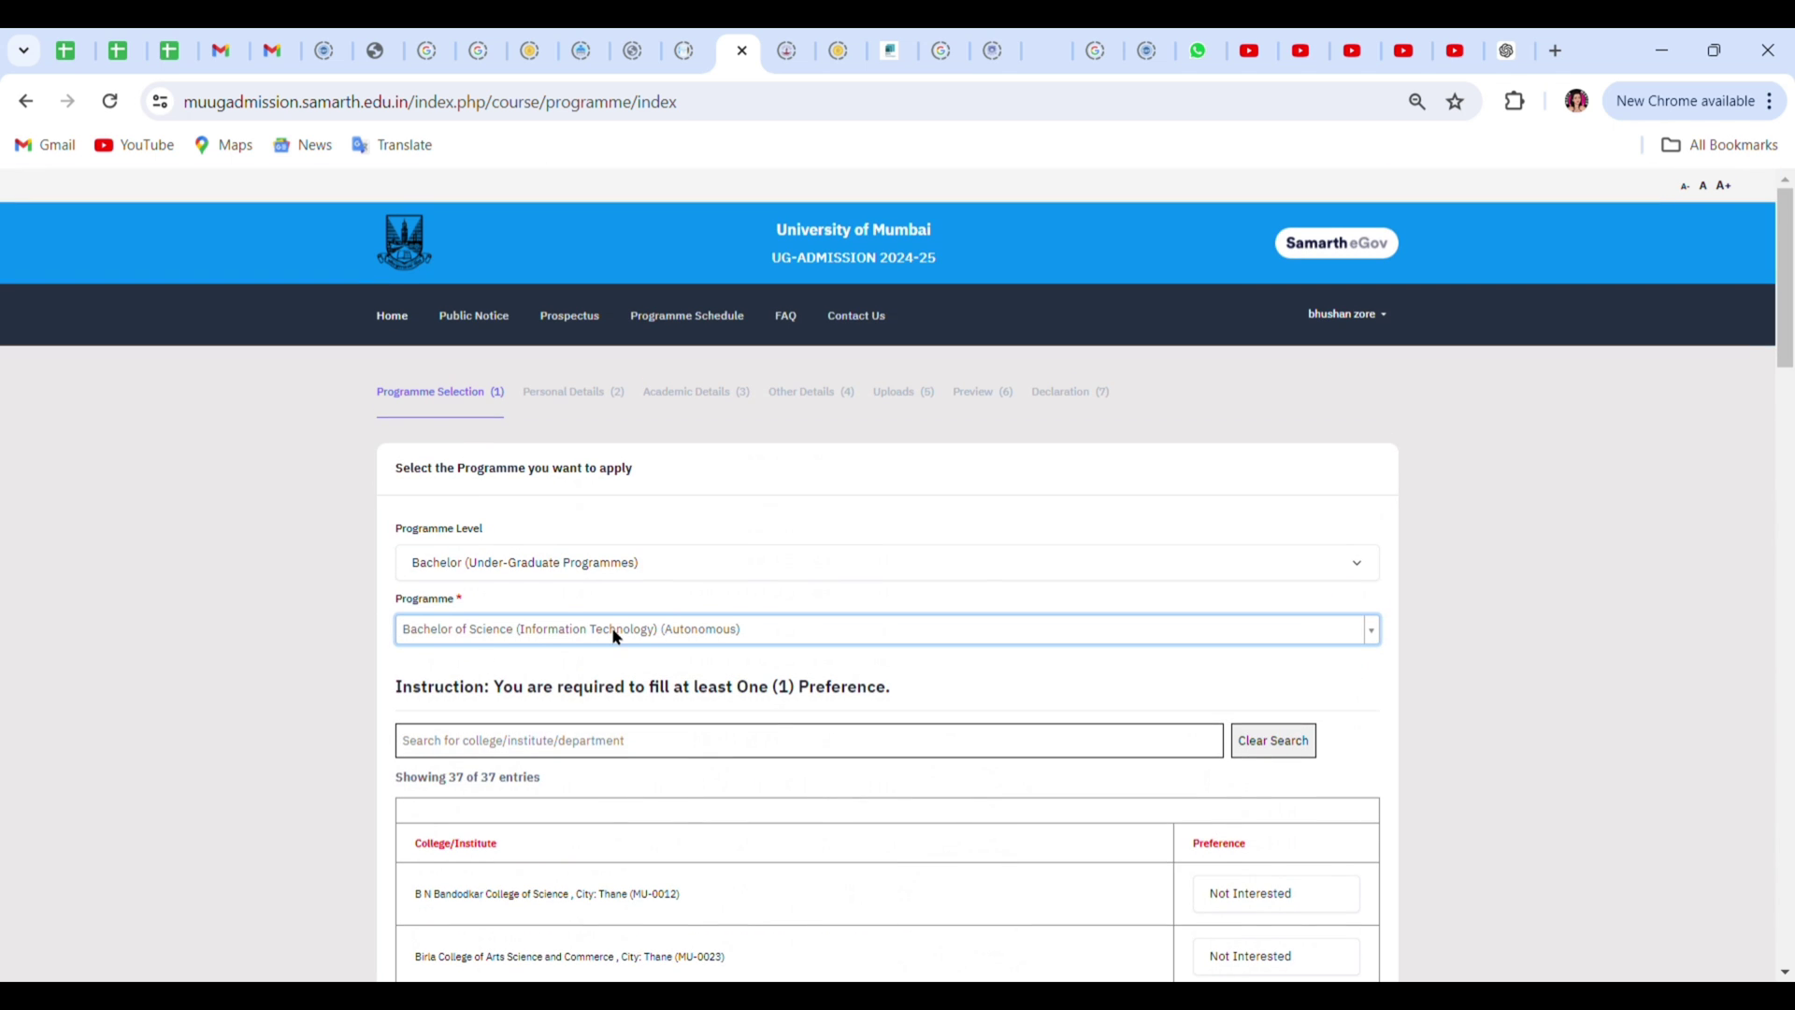
Search the programme list for "bachelor of com".
{"action": "left_click", "coordinate": [872, 637]}
{"action": "type", "text": "ba"}
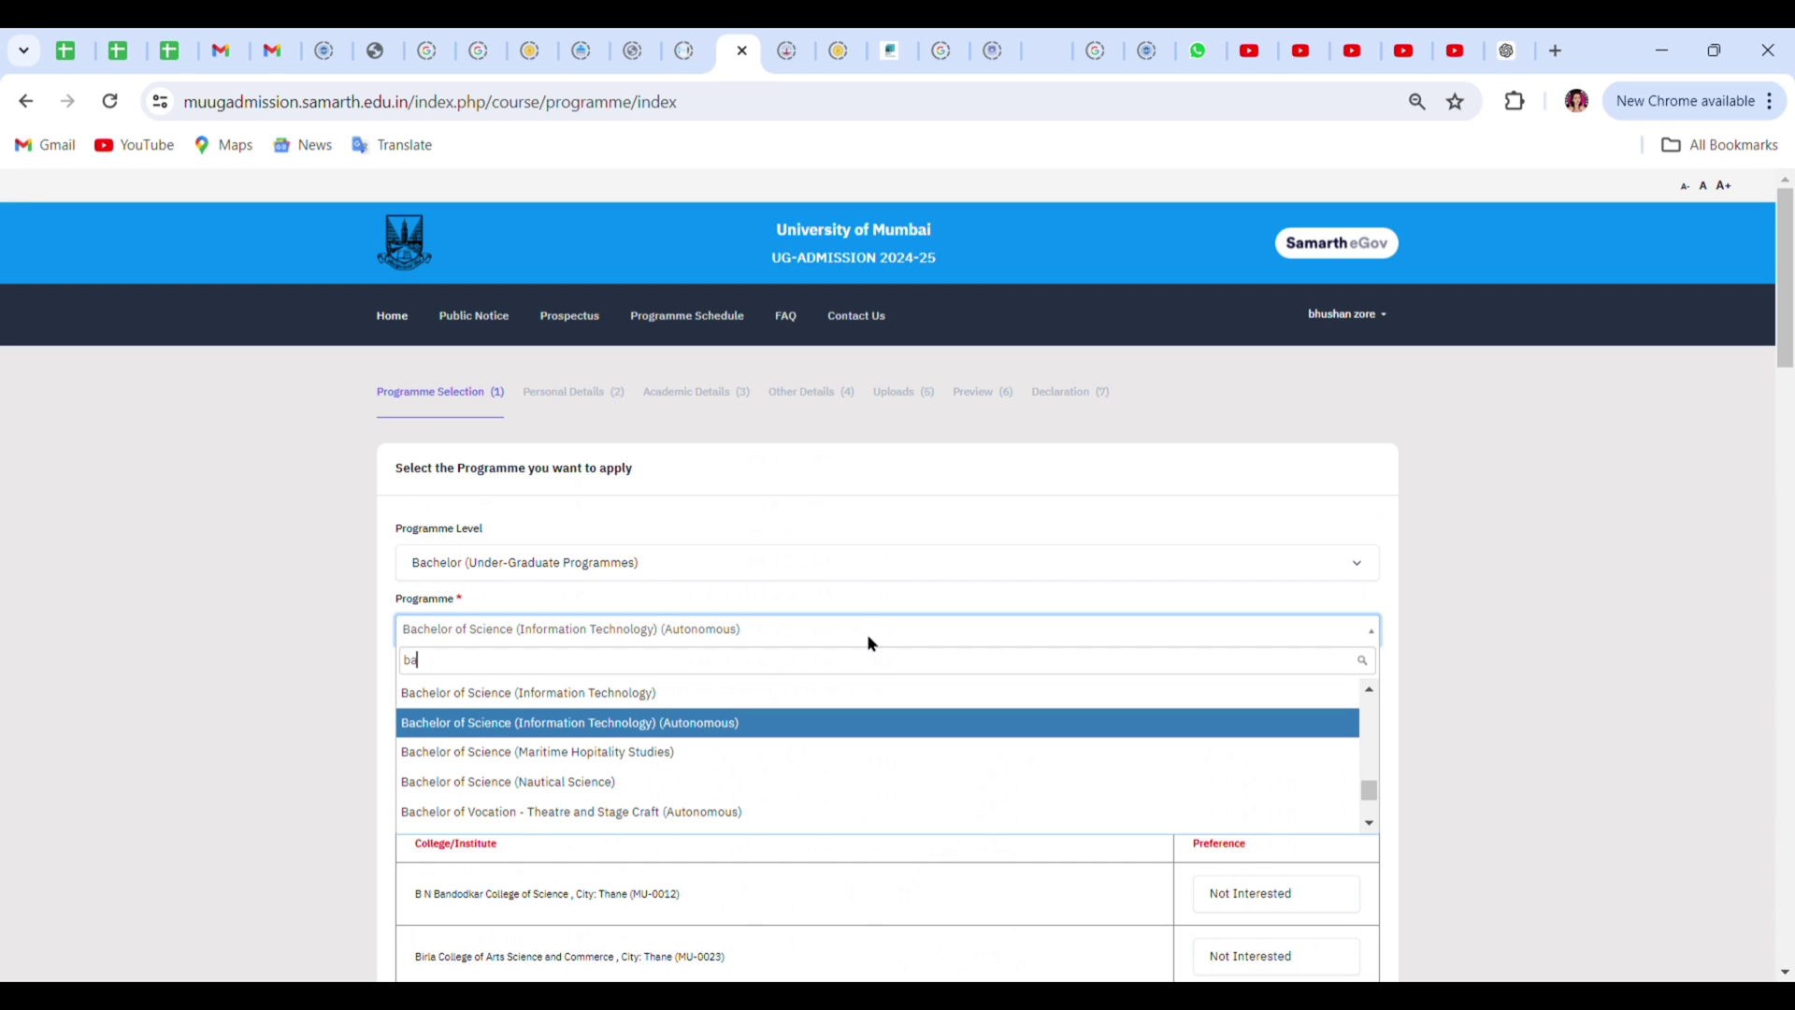
{"action": "type", "text": "chelor of"}
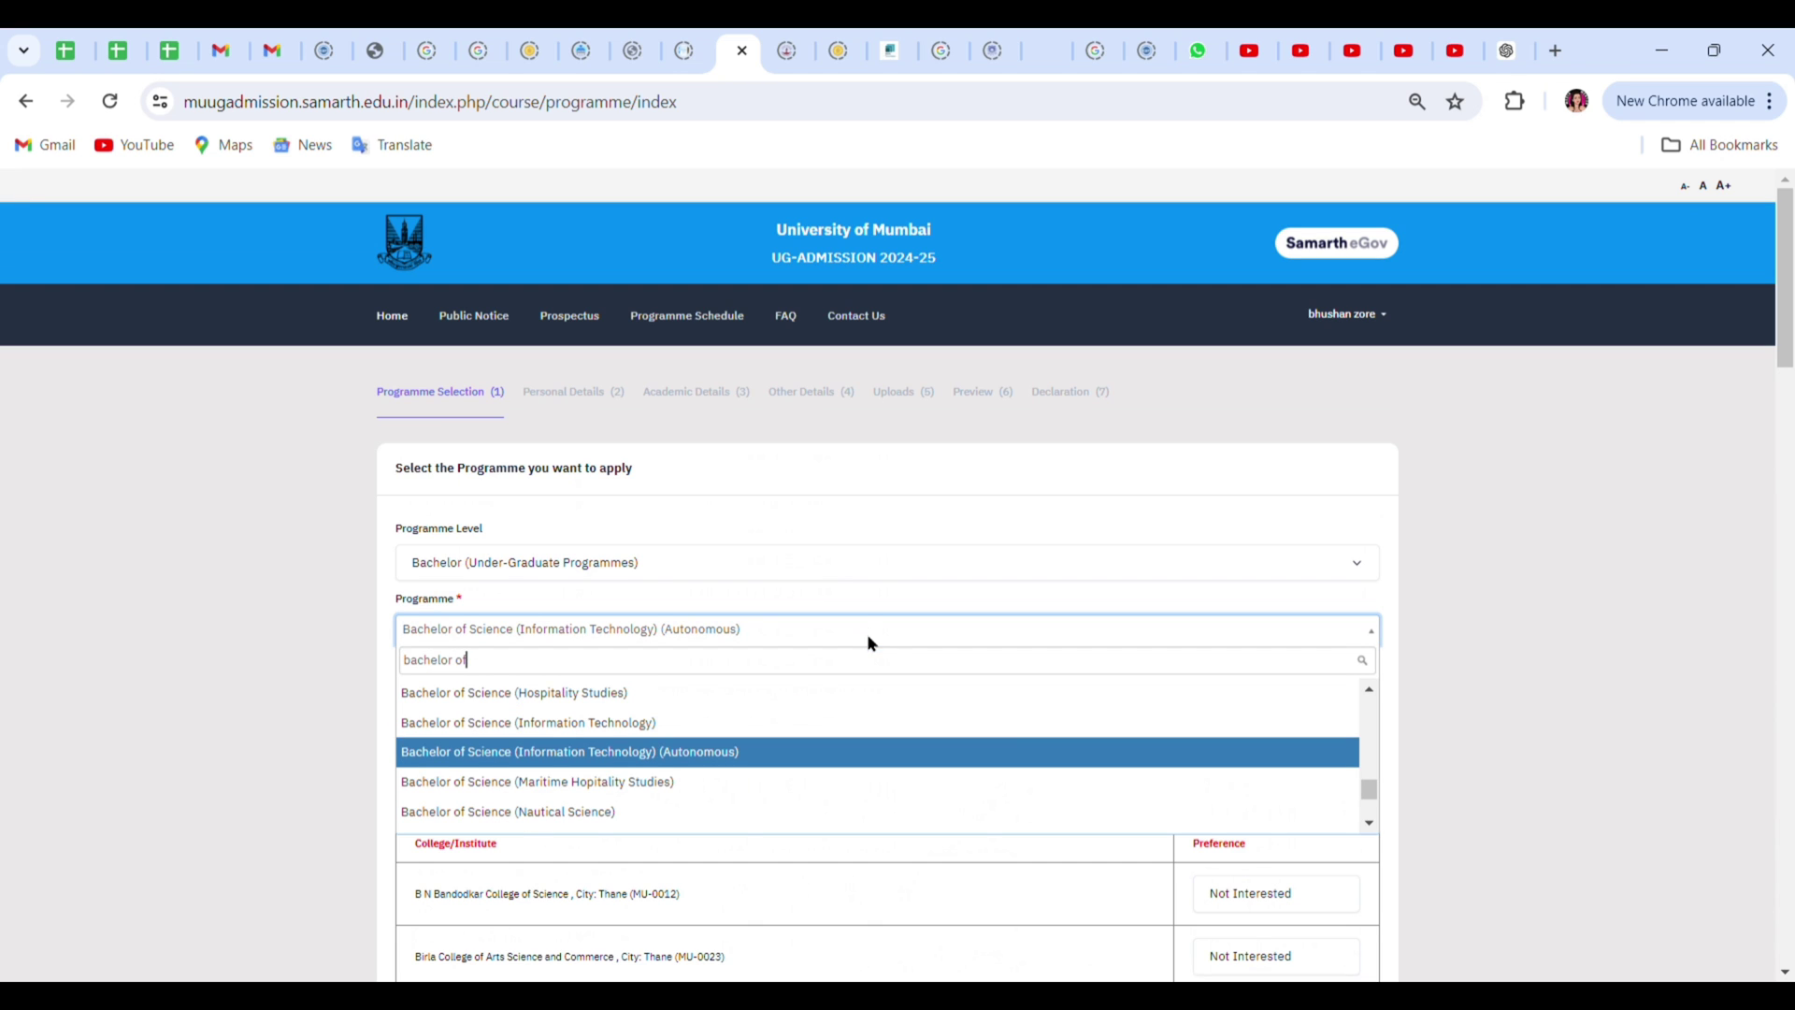
{"action": "type", "text": " co"}
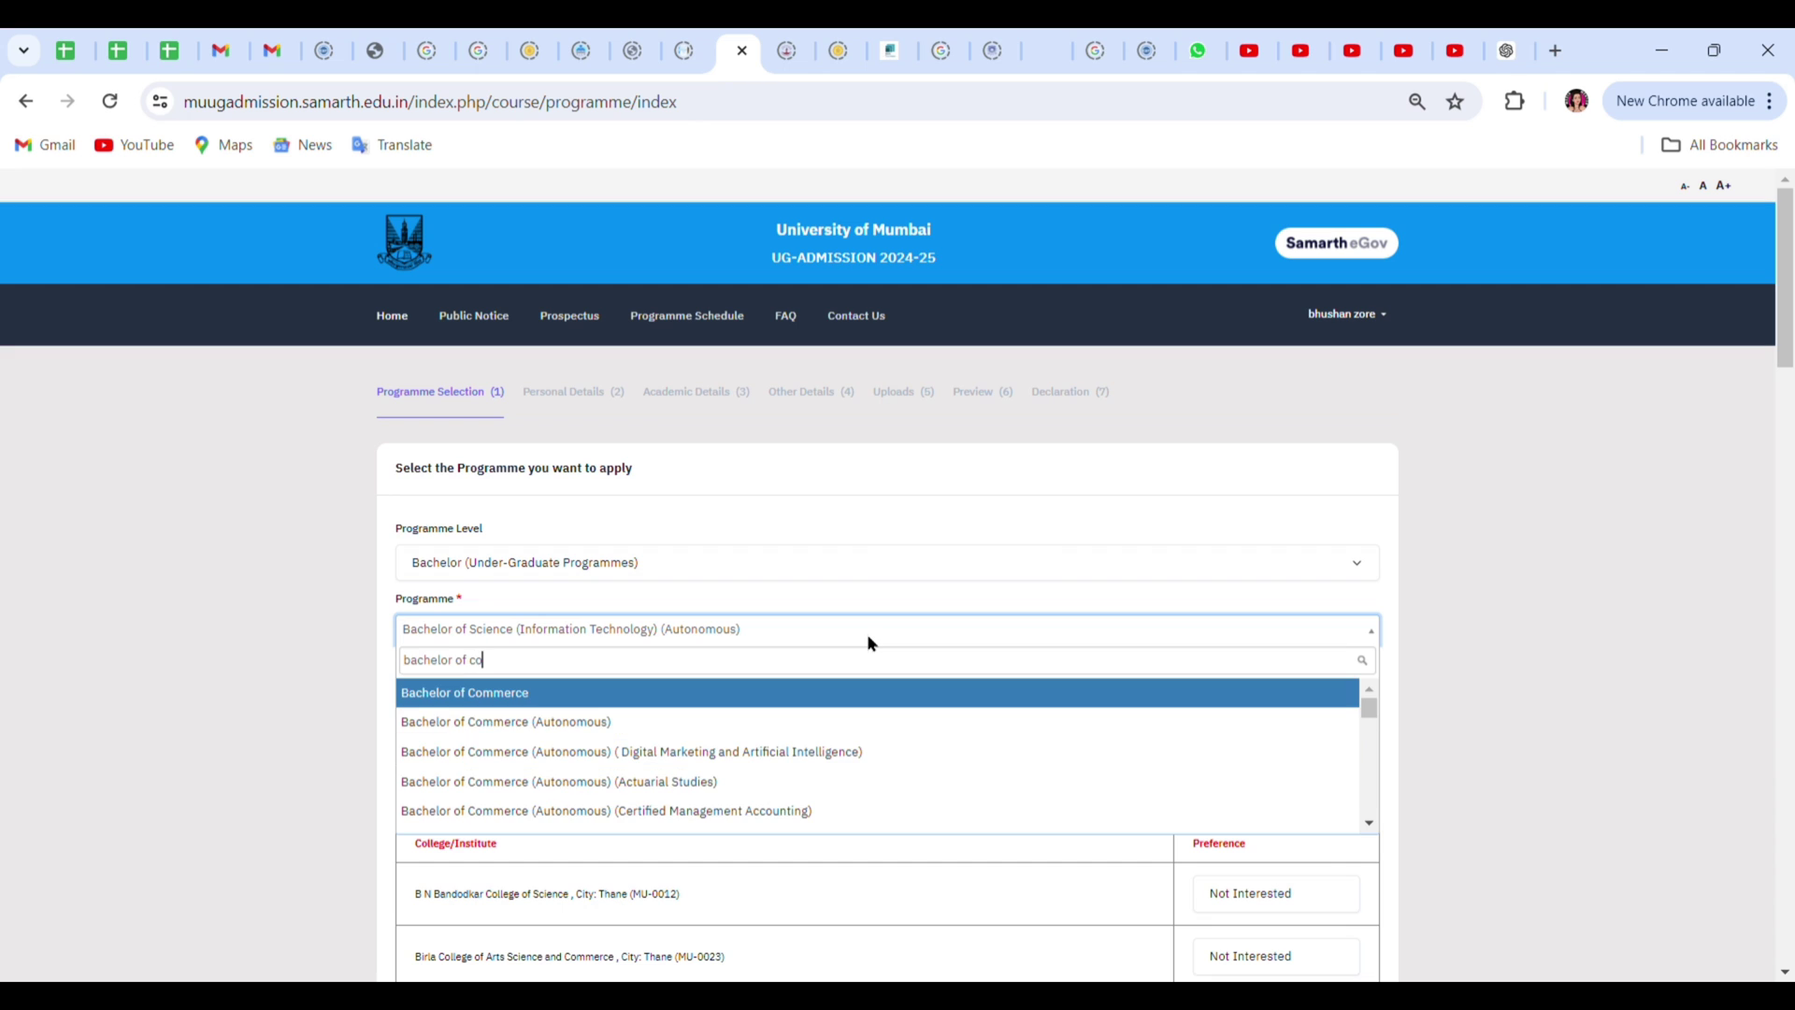
{"action": "type", "text": "m"}
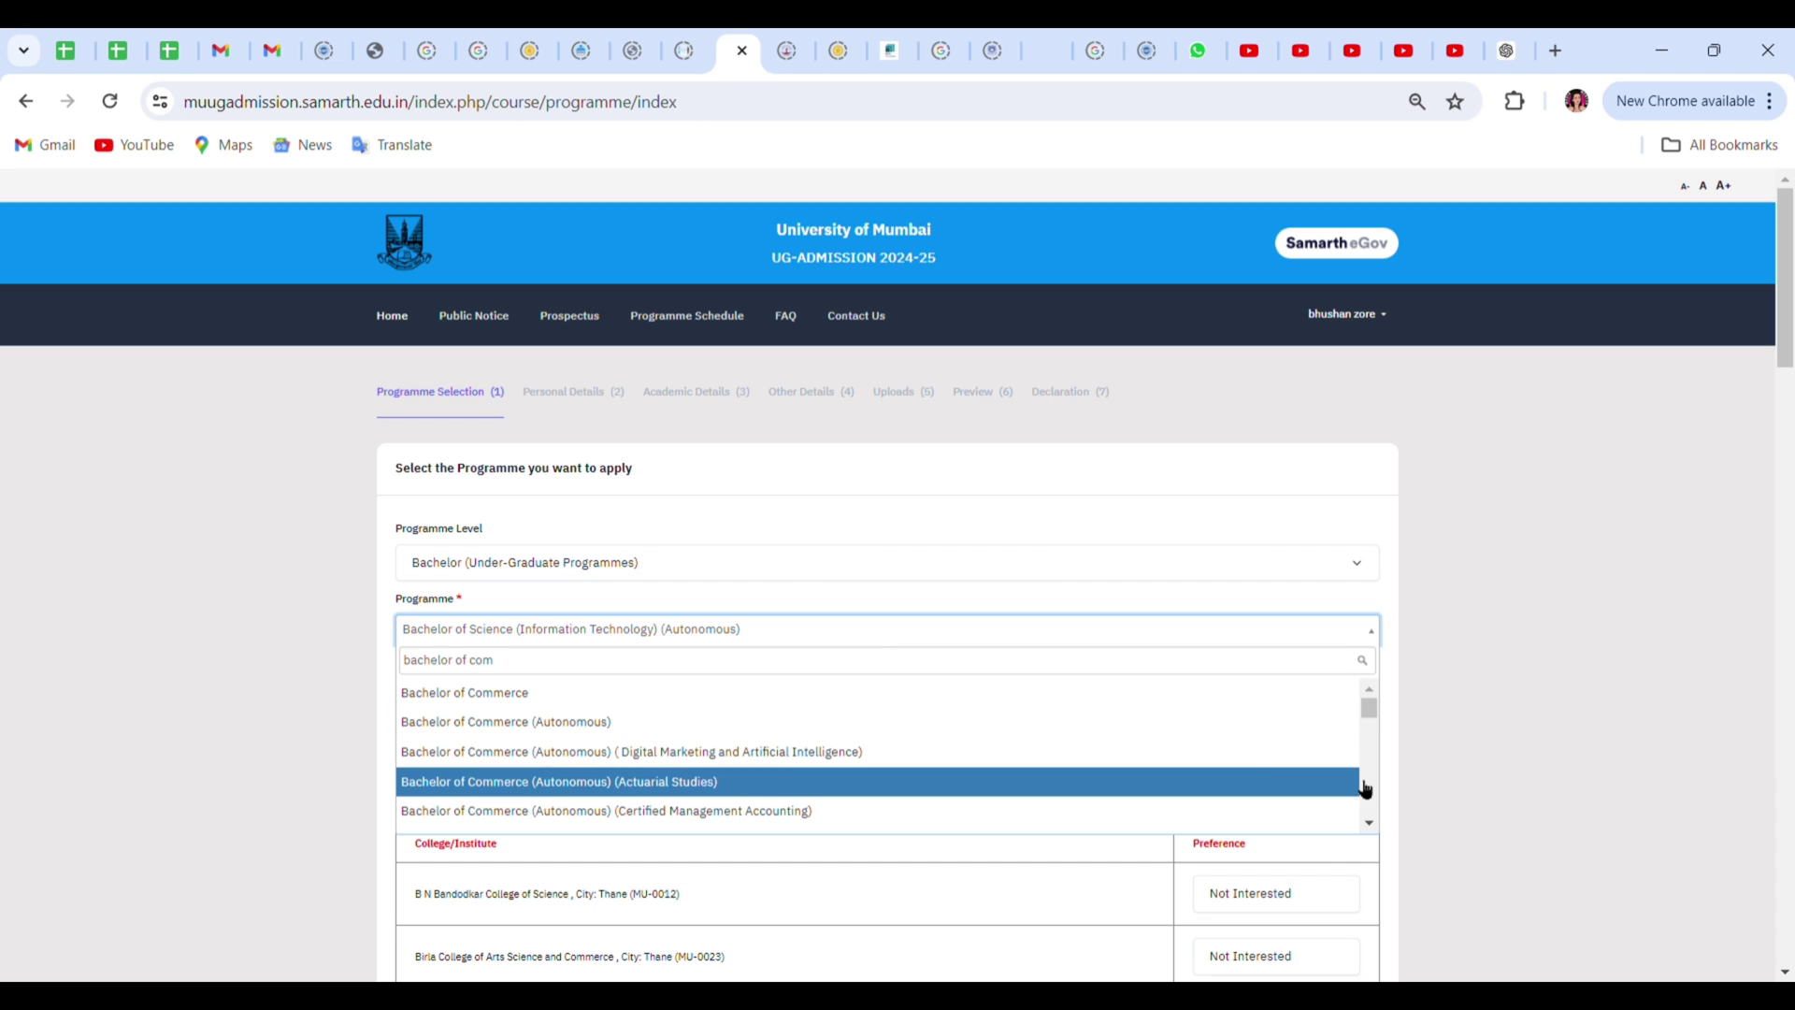
Go through the matching commerce programmes and choose Bachelor of Commerce (Management Studies) as the programme.
{"action": "left_click", "coordinate": [1370, 823]}
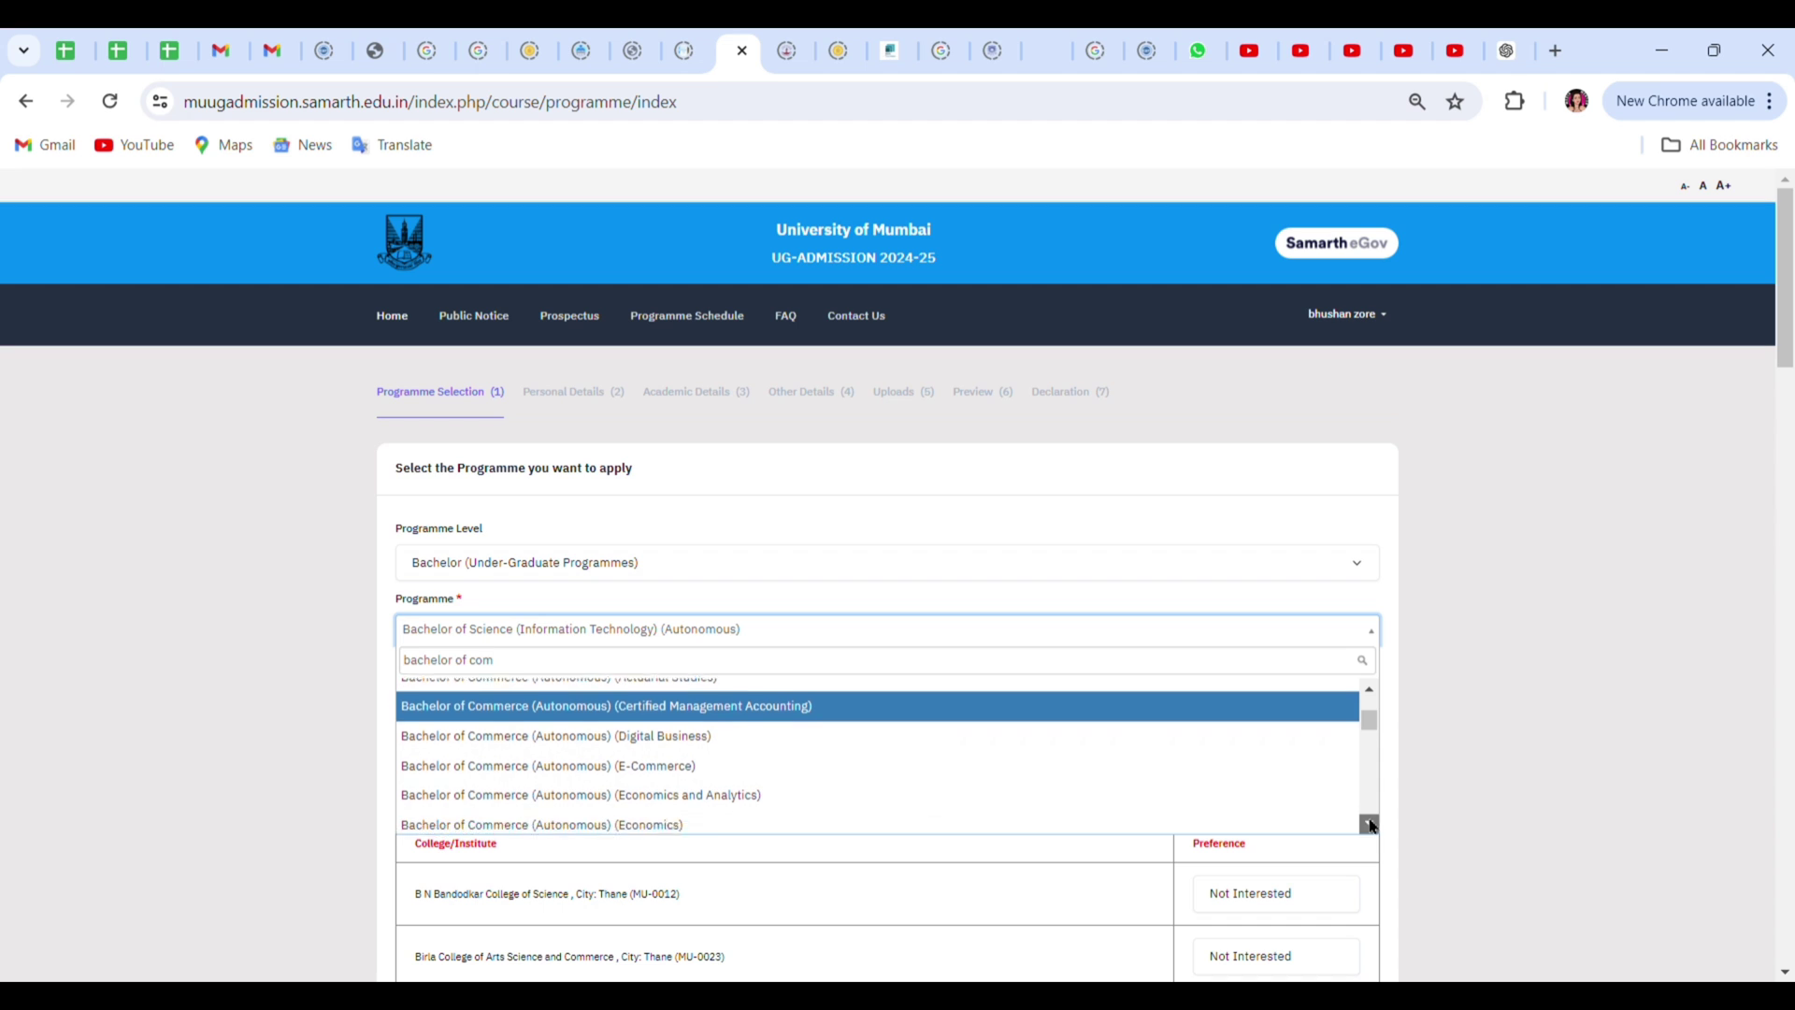
{"action": "left_click", "coordinate": [1369, 824]}
{"action": "left_click", "coordinate": [1370, 824]}
{"action": "left_click", "coordinate": [1370, 823]}
{"action": "left_click", "coordinate": [1370, 824]}
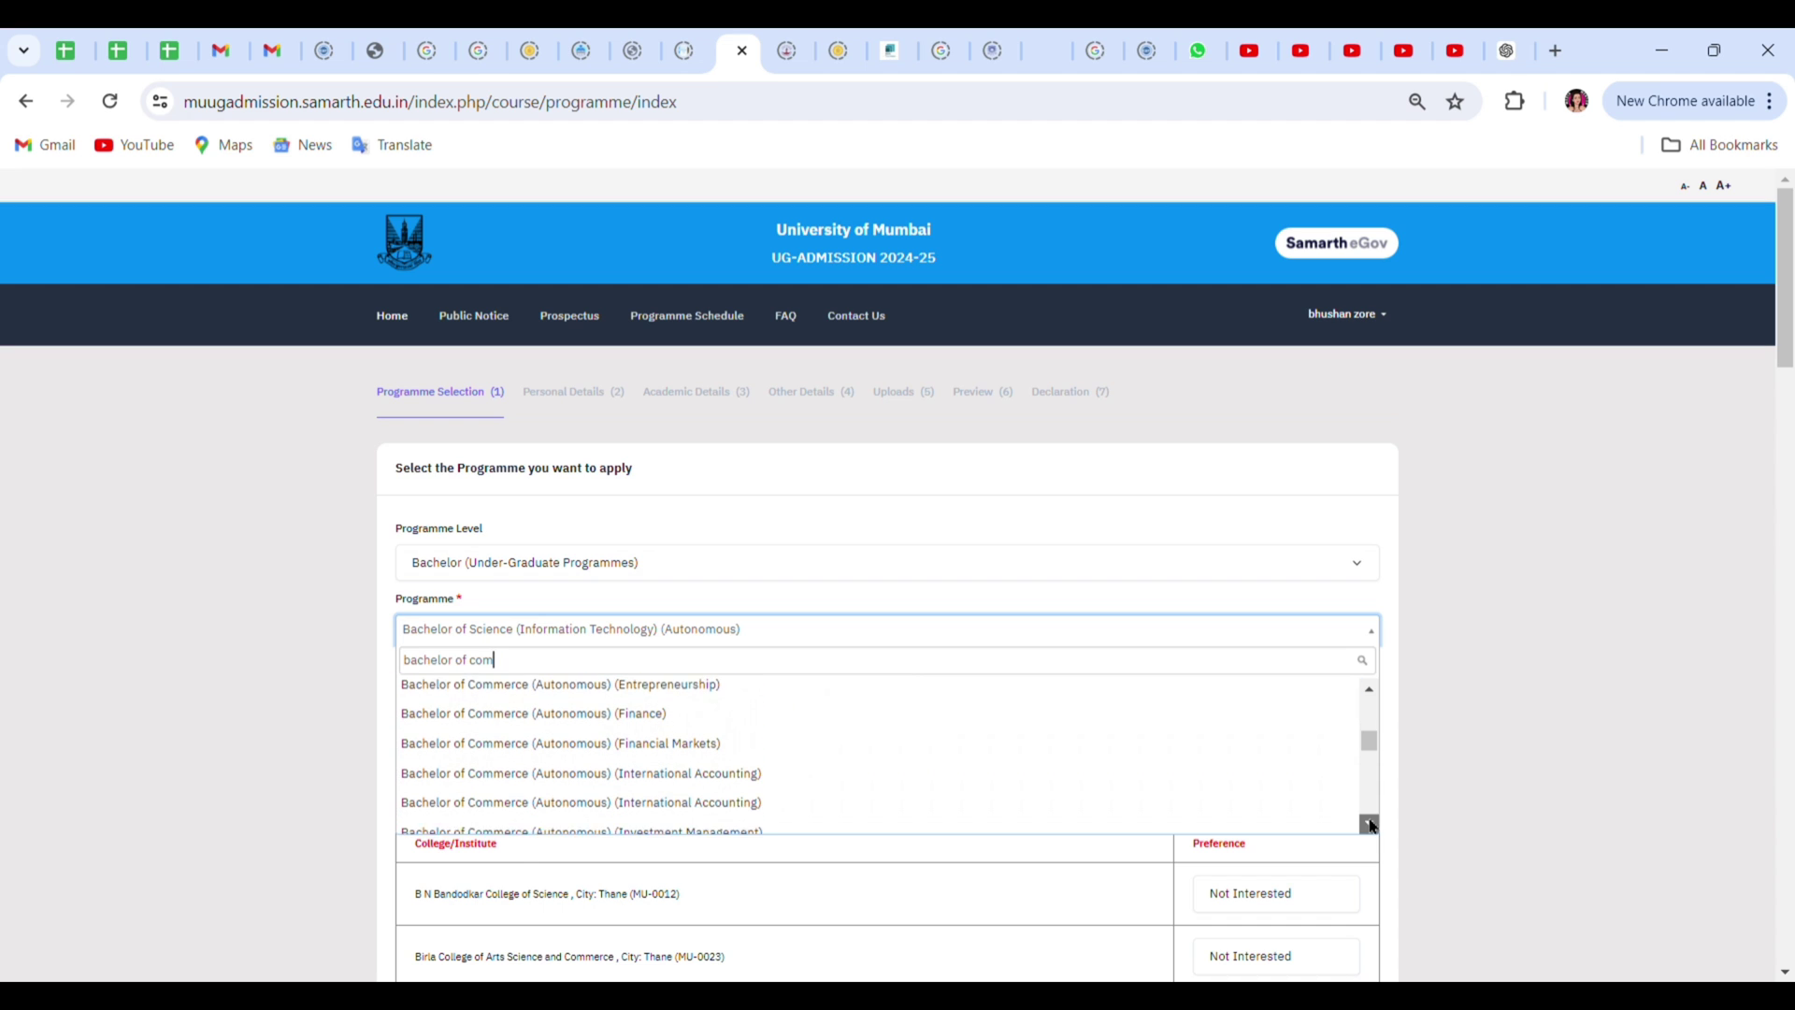
{"action": "left_click", "coordinate": [1370, 823]}
{"action": "left_click", "coordinate": [1370, 824]}
{"action": "left_click", "coordinate": [1370, 824]}
{"action": "left_click", "coordinate": [1370, 824]}
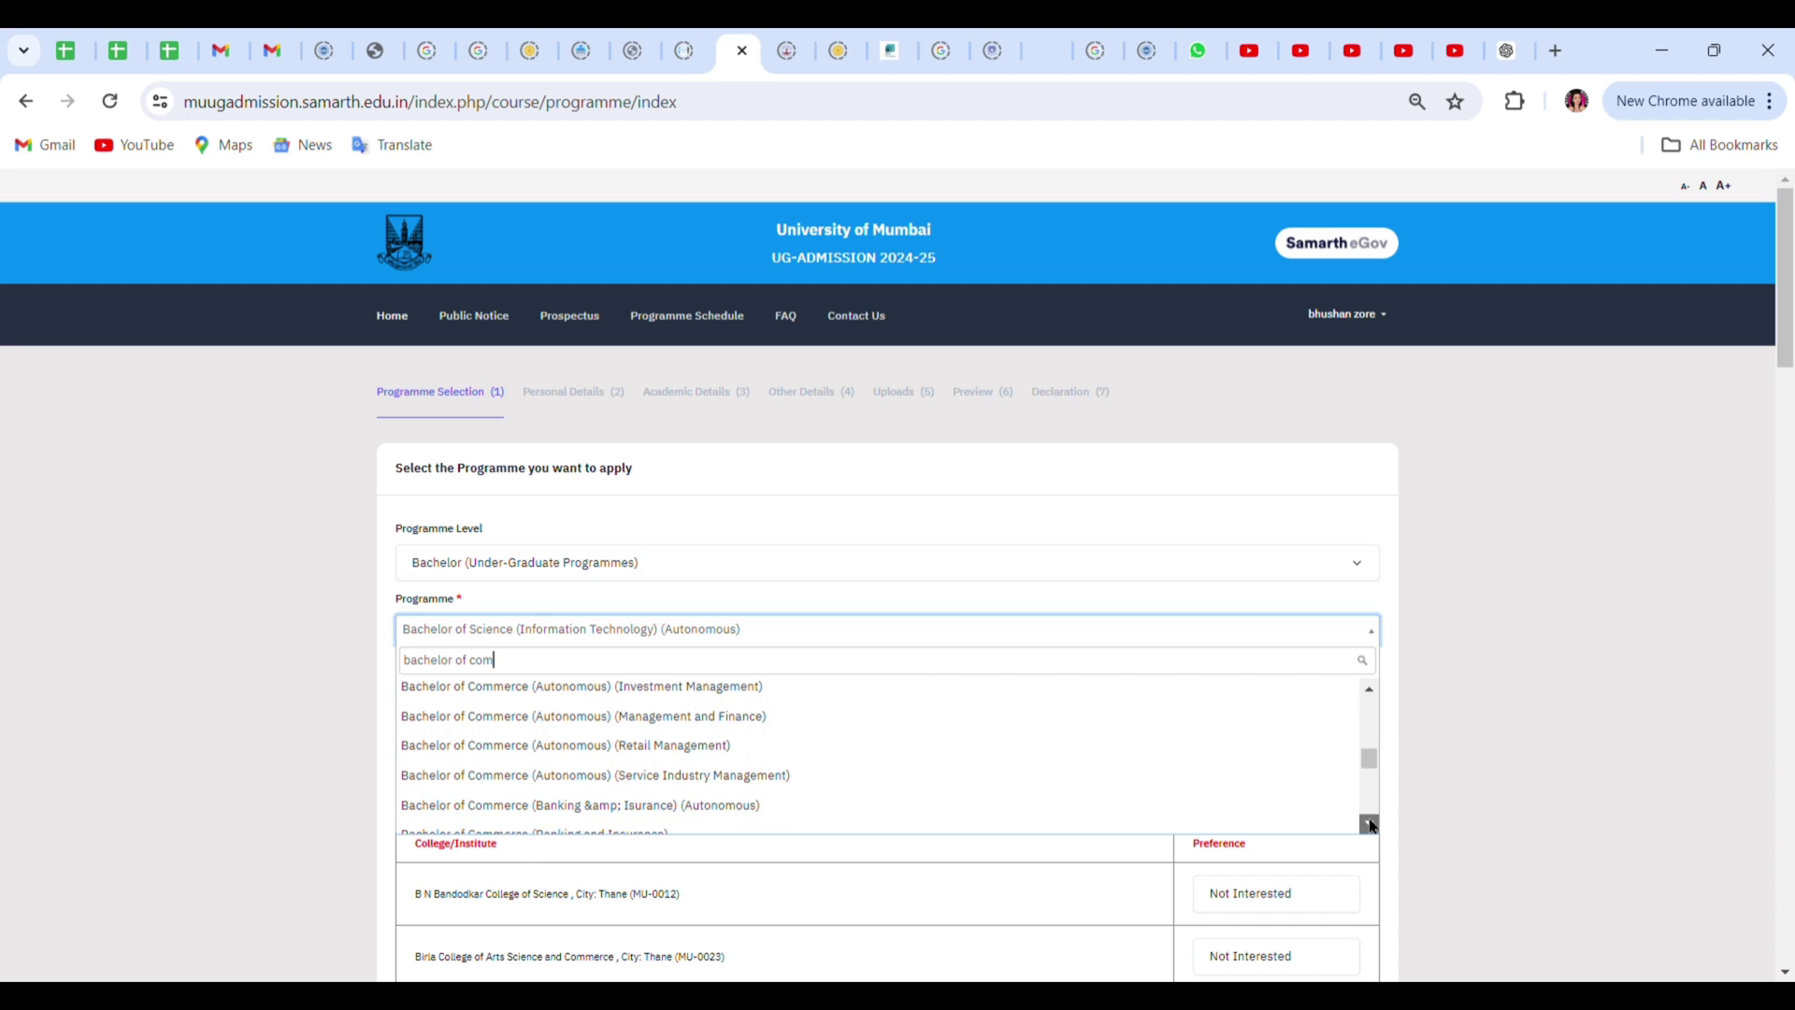
{"action": "left_click", "coordinate": [1370, 824]}
{"action": "left_click", "coordinate": [1370, 824]}
{"action": "left_click", "coordinate": [1370, 824]}
{"action": "left_click", "coordinate": [1370, 823]}
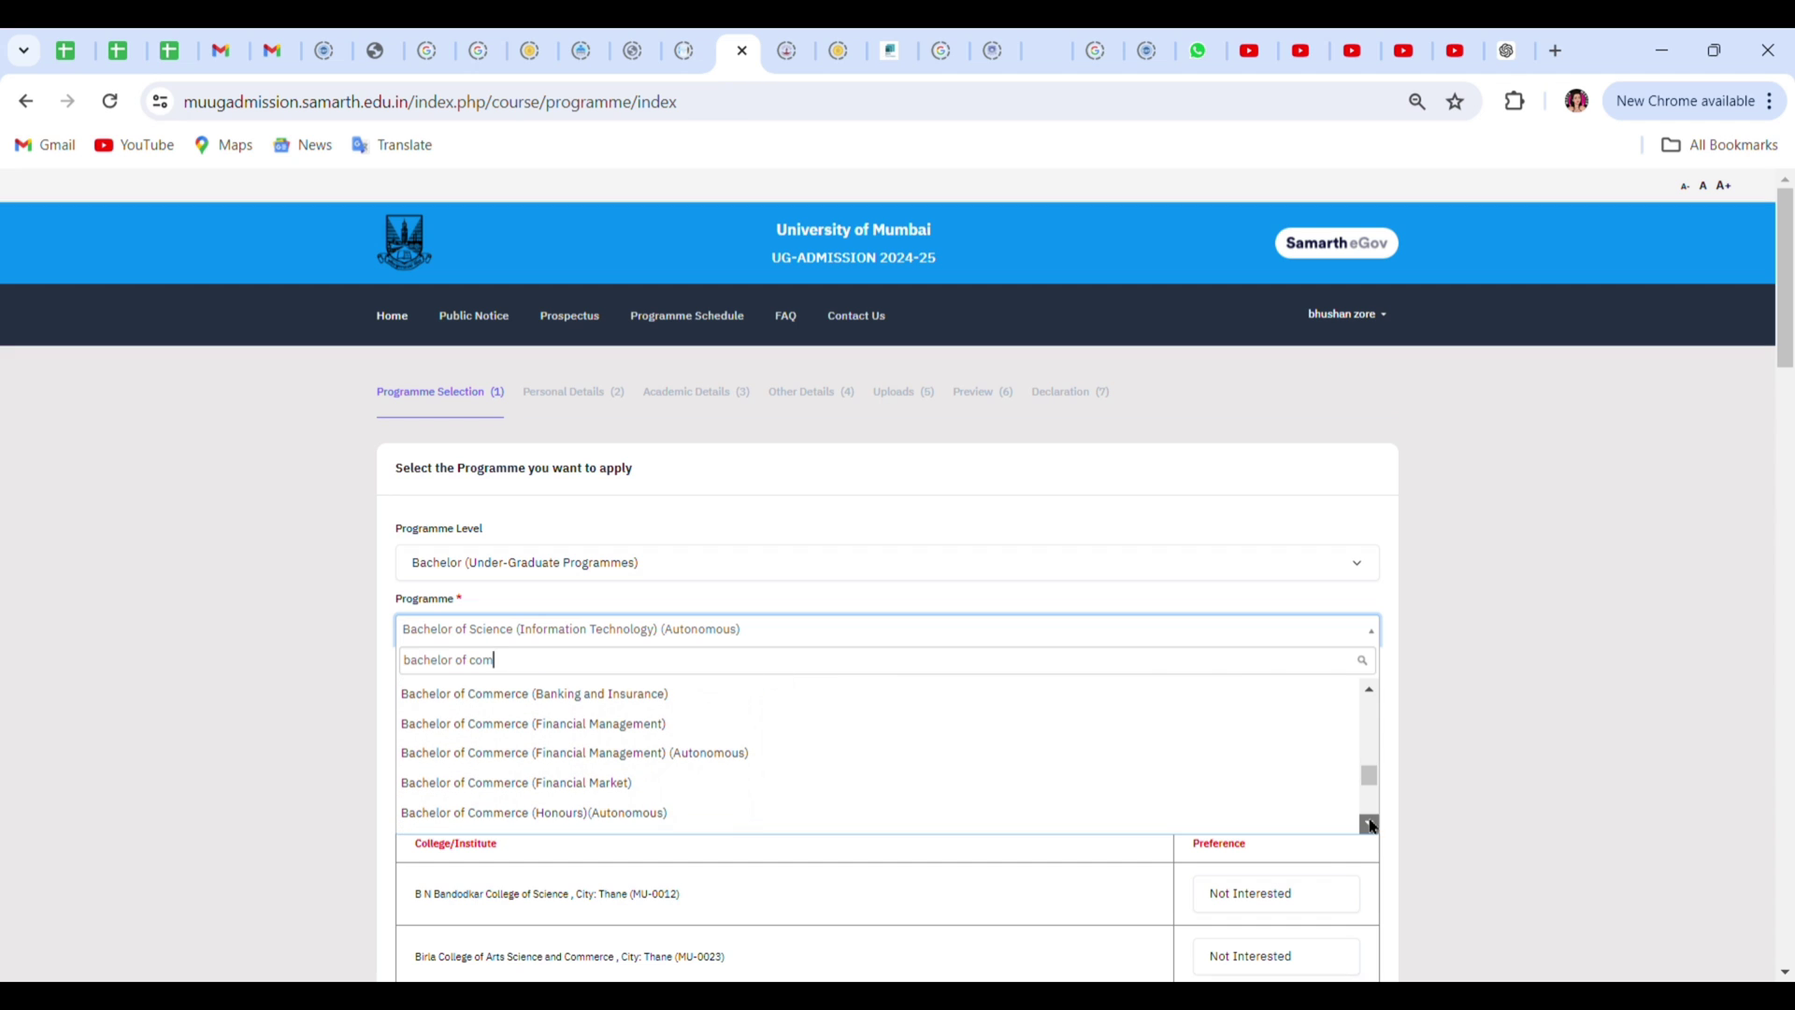
{"action": "left_click", "coordinate": [1370, 824]}
{"action": "left_click", "coordinate": [1369, 824]}
{"action": "left_click", "coordinate": [1369, 823]}
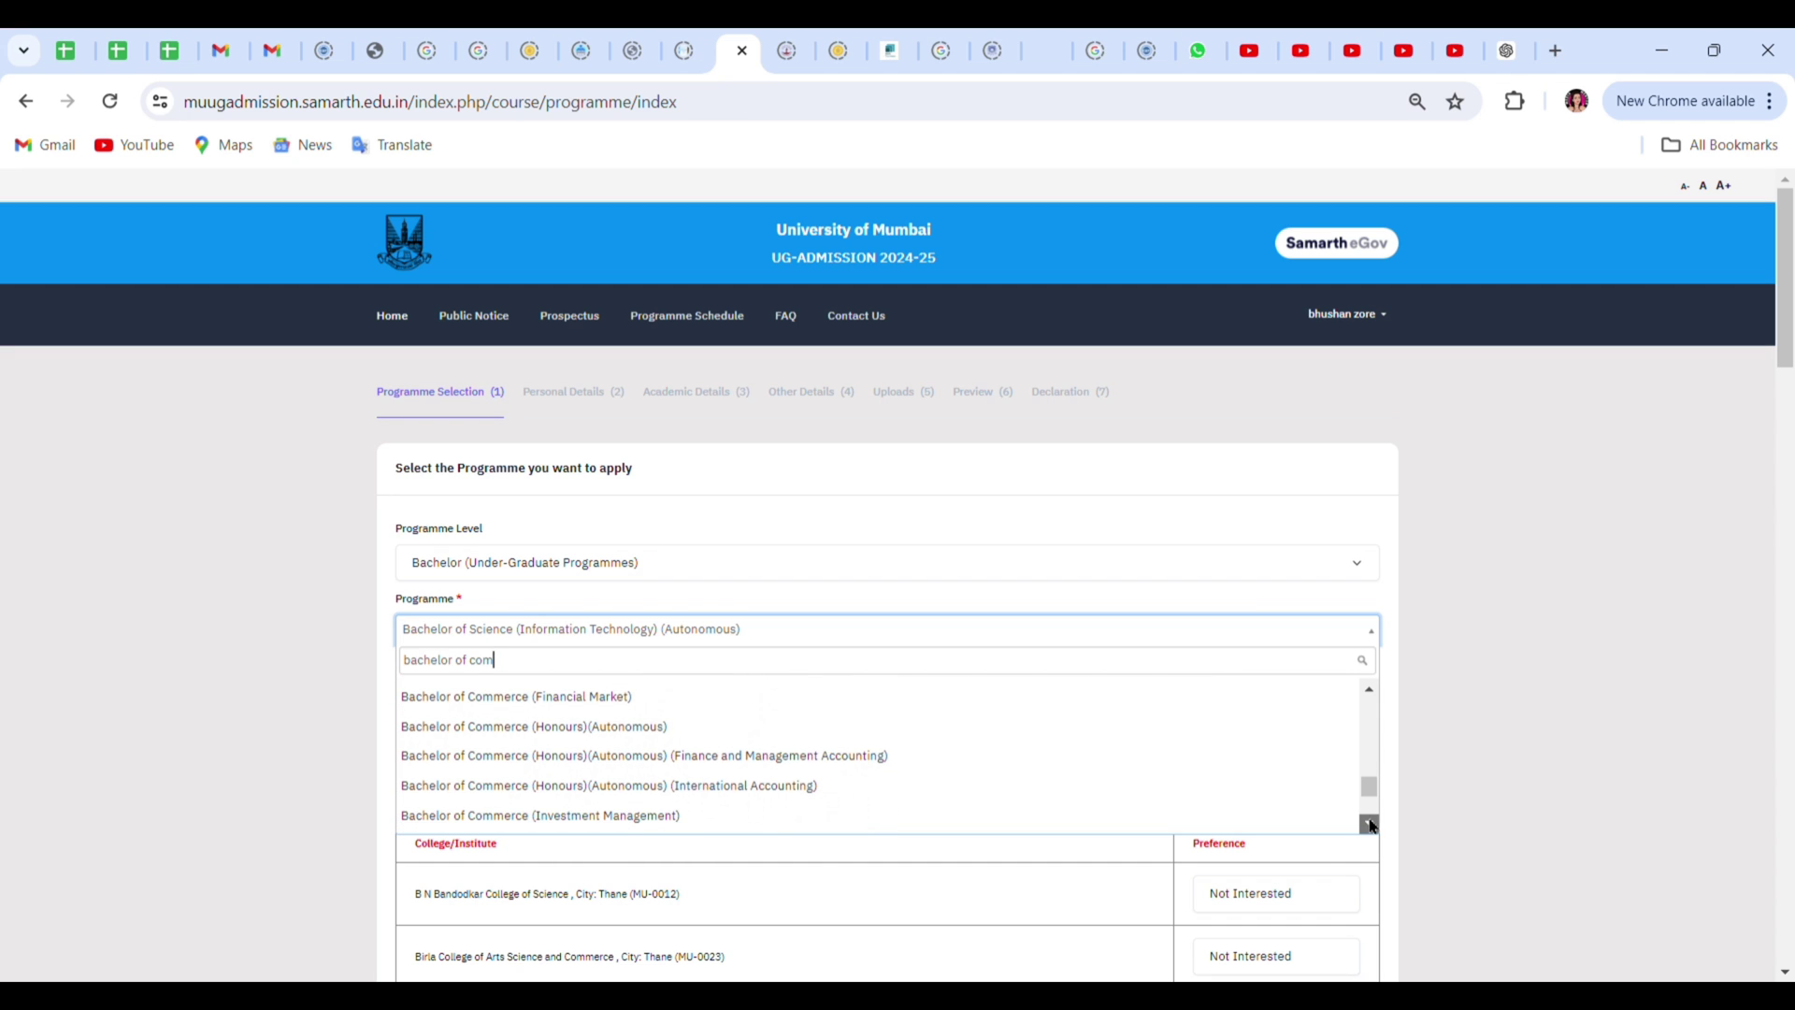
{"action": "left_click", "coordinate": [1370, 824]}
{"action": "left_click", "coordinate": [1370, 823]}
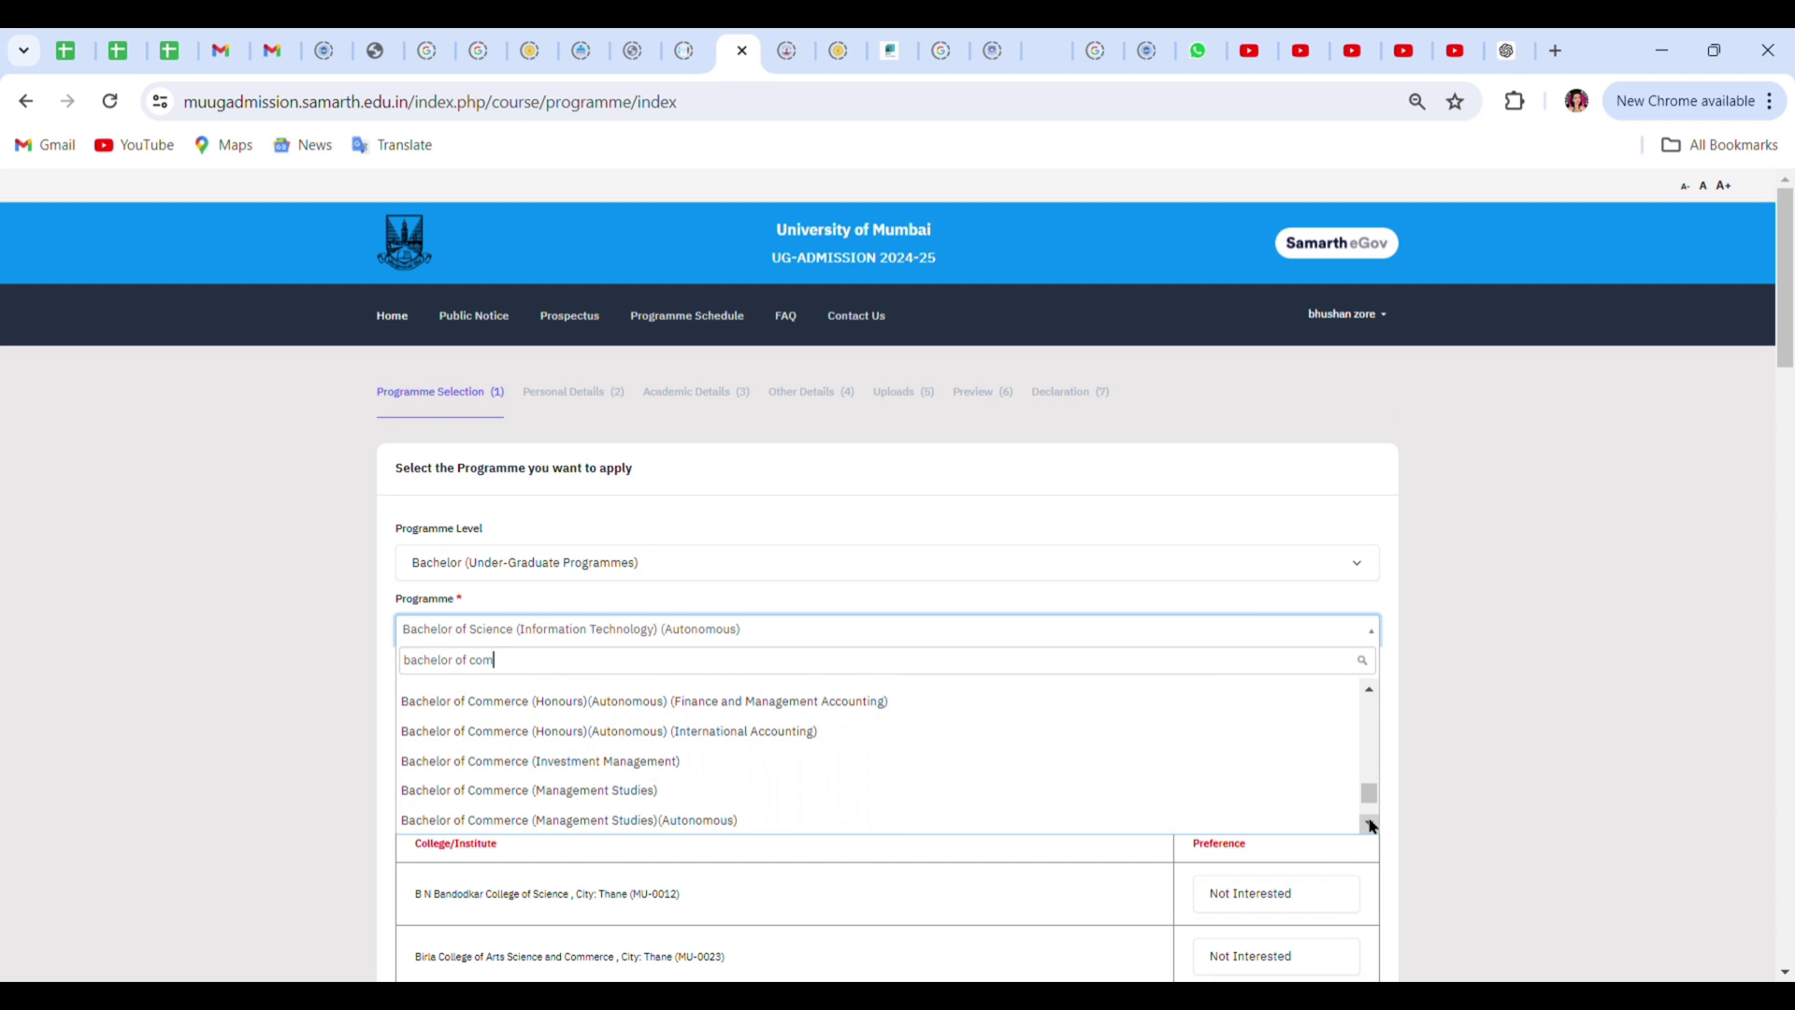
{"action": "left_click", "coordinate": [1369, 824]}
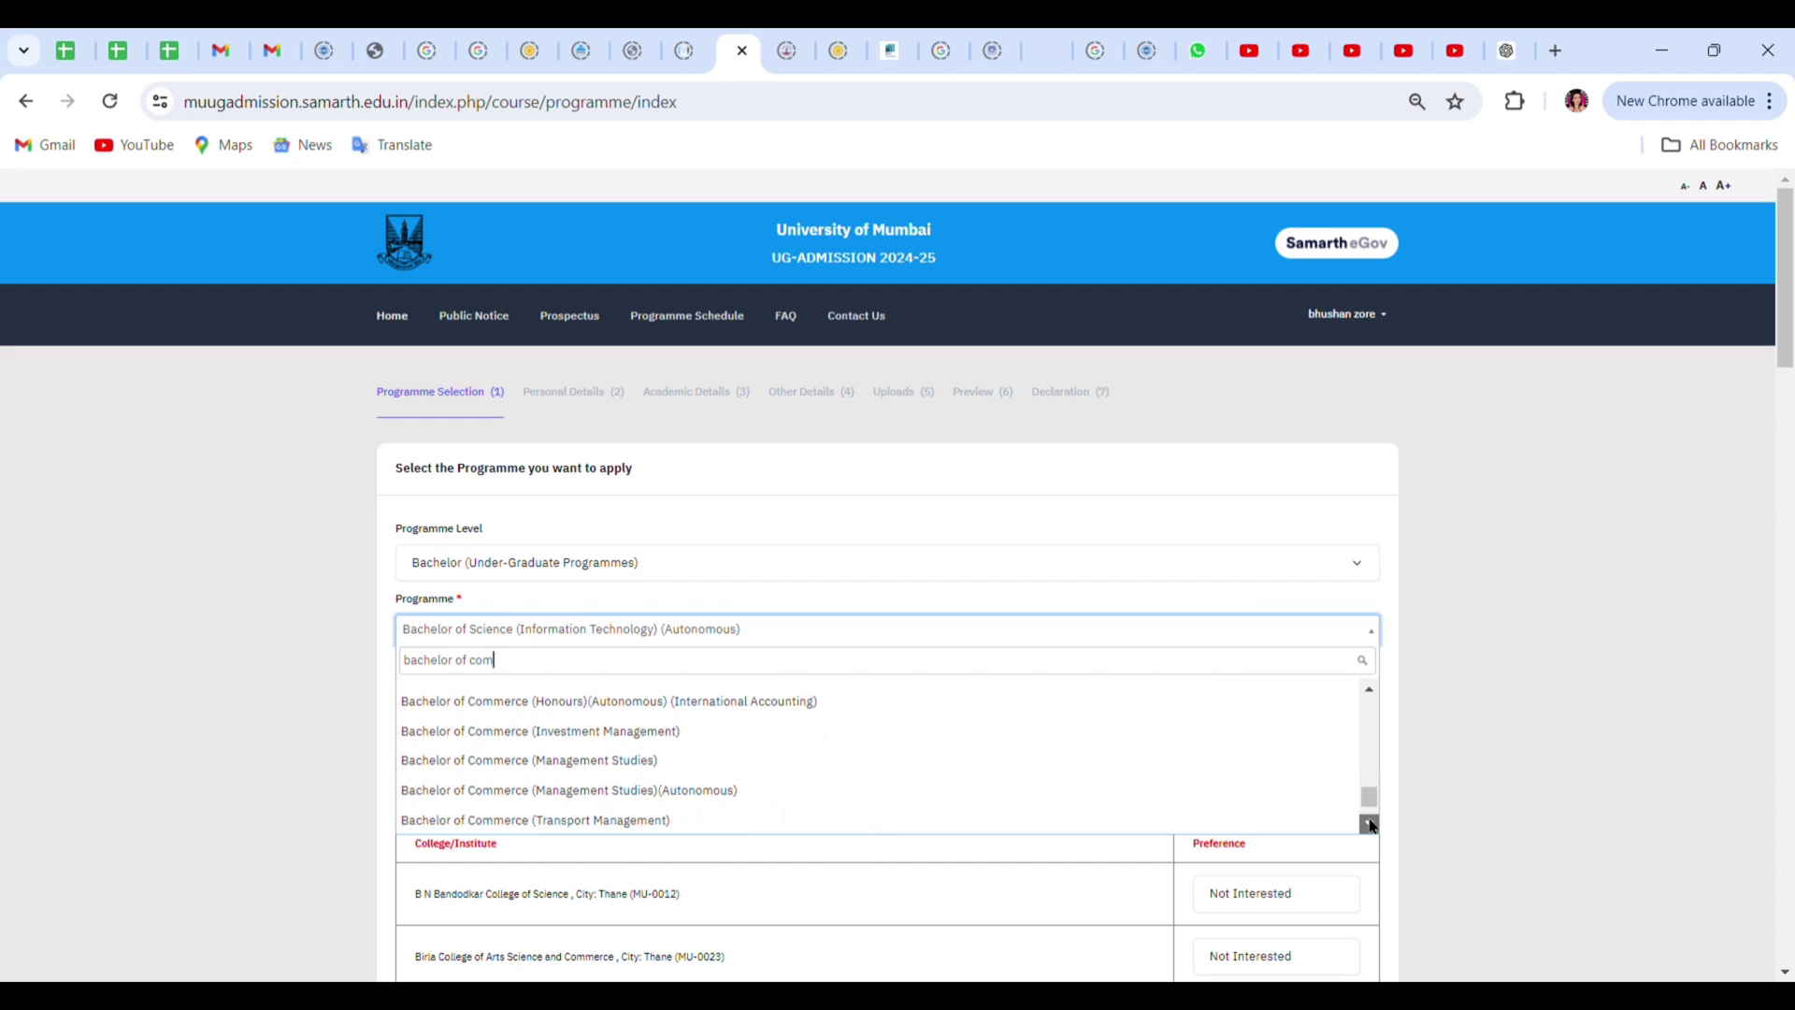
{"action": "left_click", "coordinate": [739, 748]}
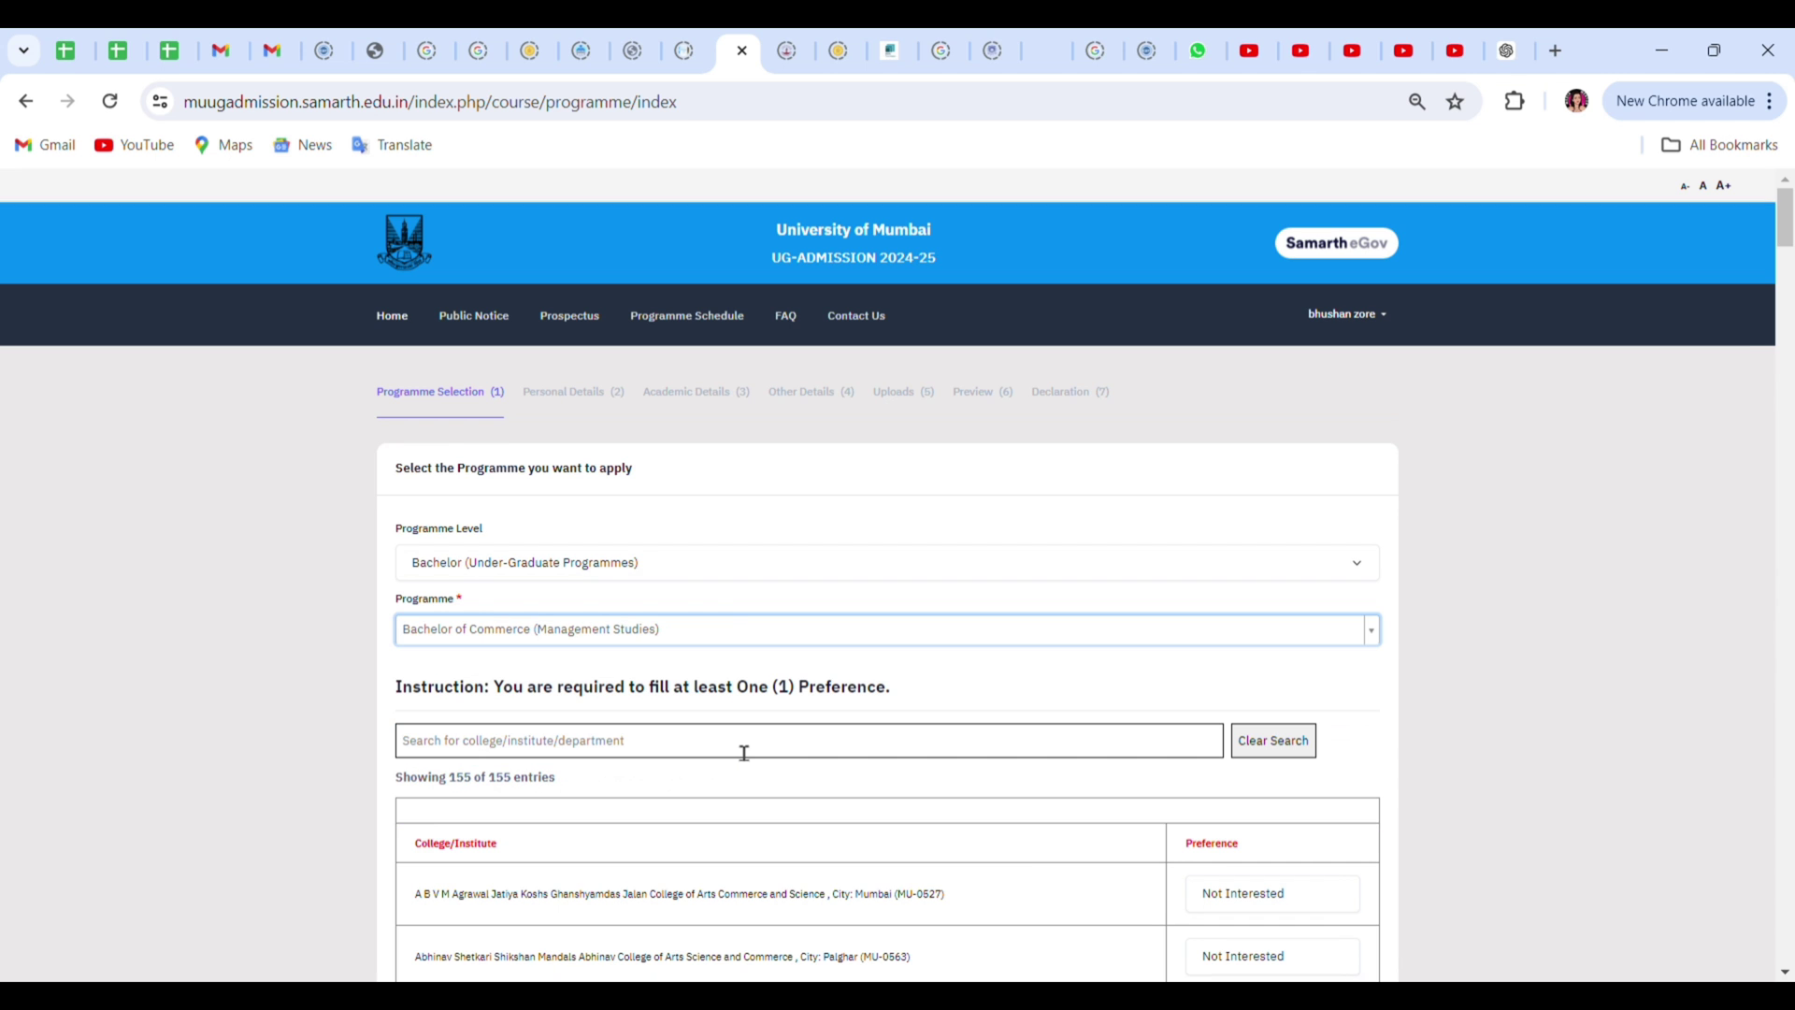
Search the colleges offering Bachelor of Commerce (Management Studies) for "x" and view the matching entries.
{"action": "mouse_move", "coordinate": [1789, 228]}
{"action": "left_mouse_down"}
{"action": "mouse_move", "coordinate": [1789, 634]}
{"action": "mouse_move", "coordinate": [1789, 230]}
{"action": "left_mouse_up"}
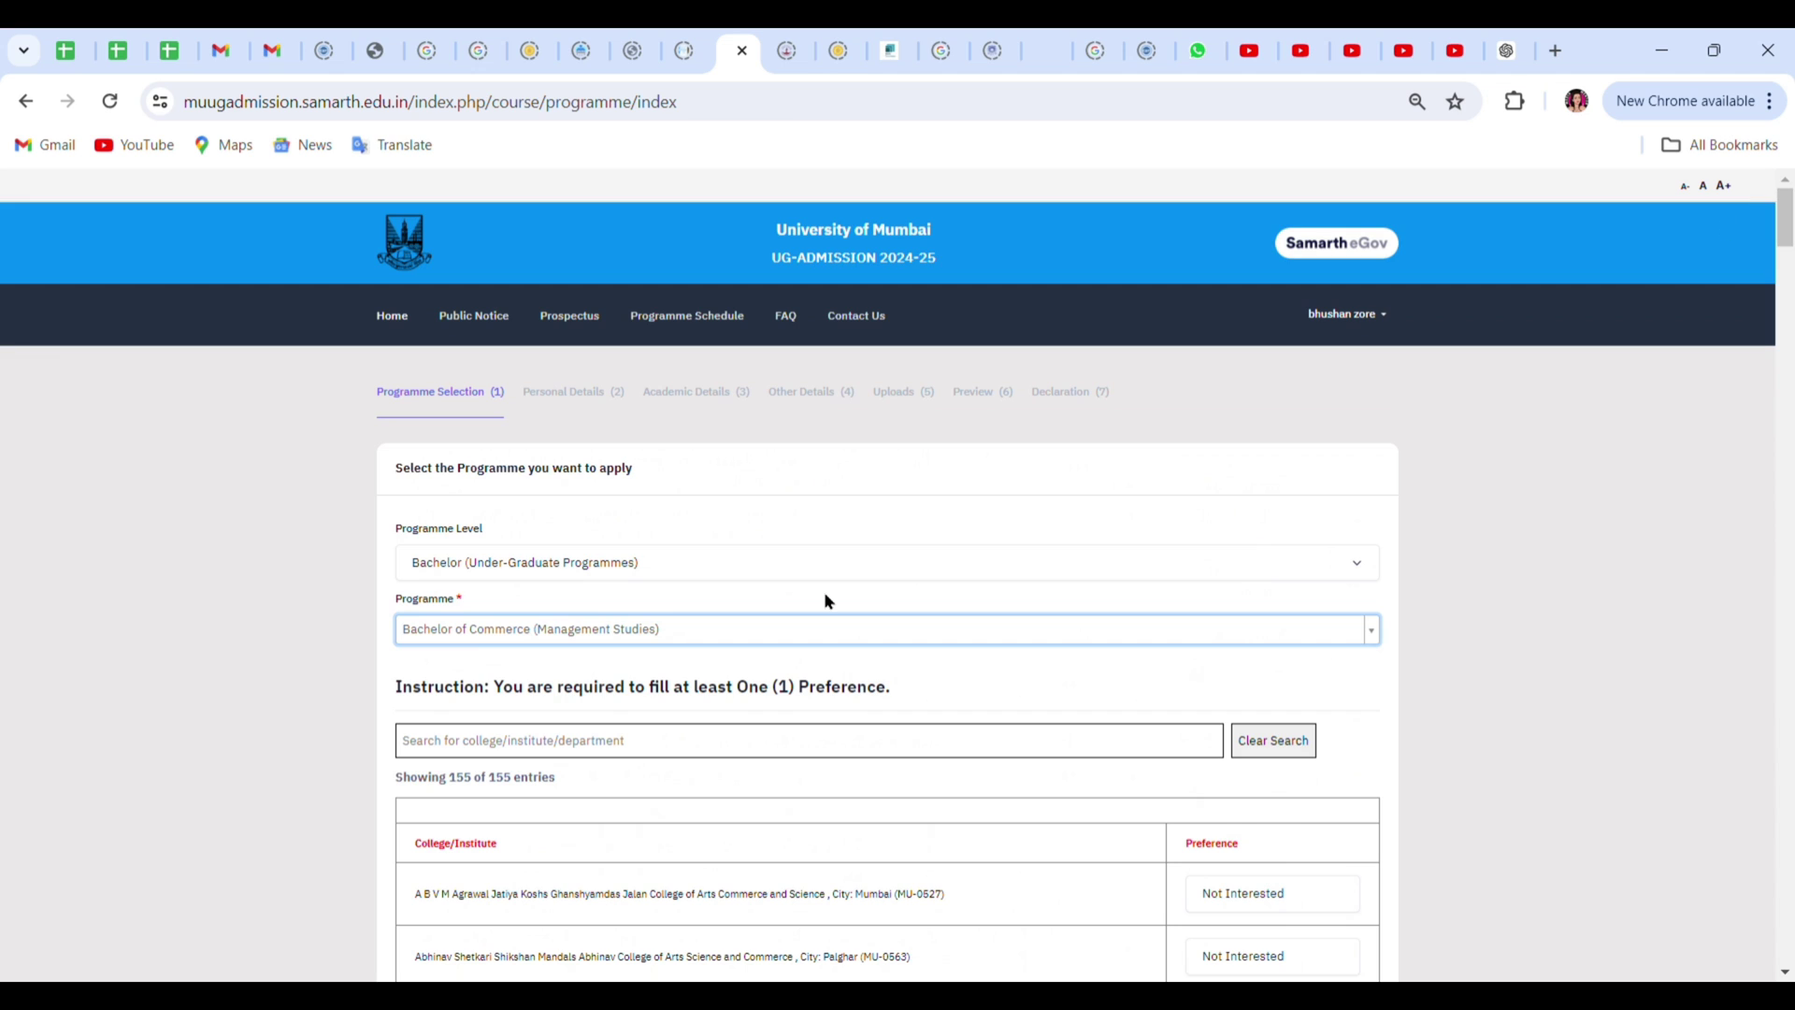
{"action": "left_click", "coordinate": [763, 754]}
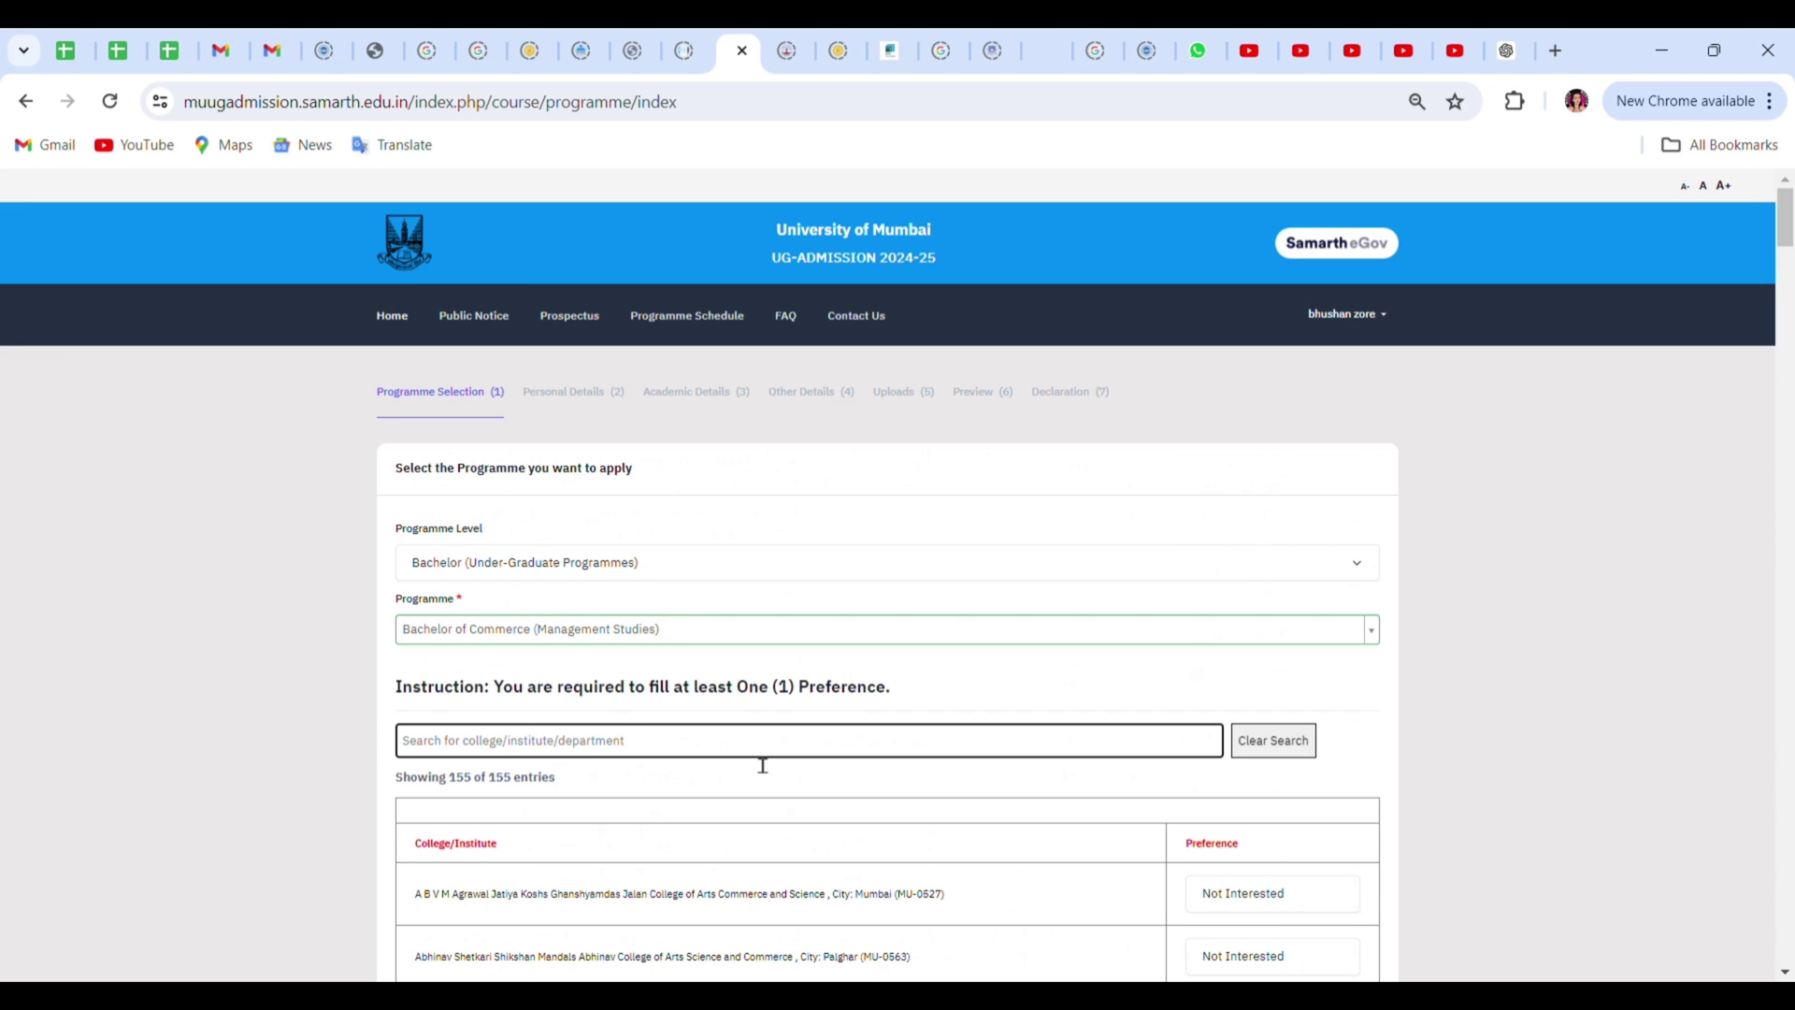
{"action": "type", "text": "xa"}
{"action": "key", "text": "BackSpace"}
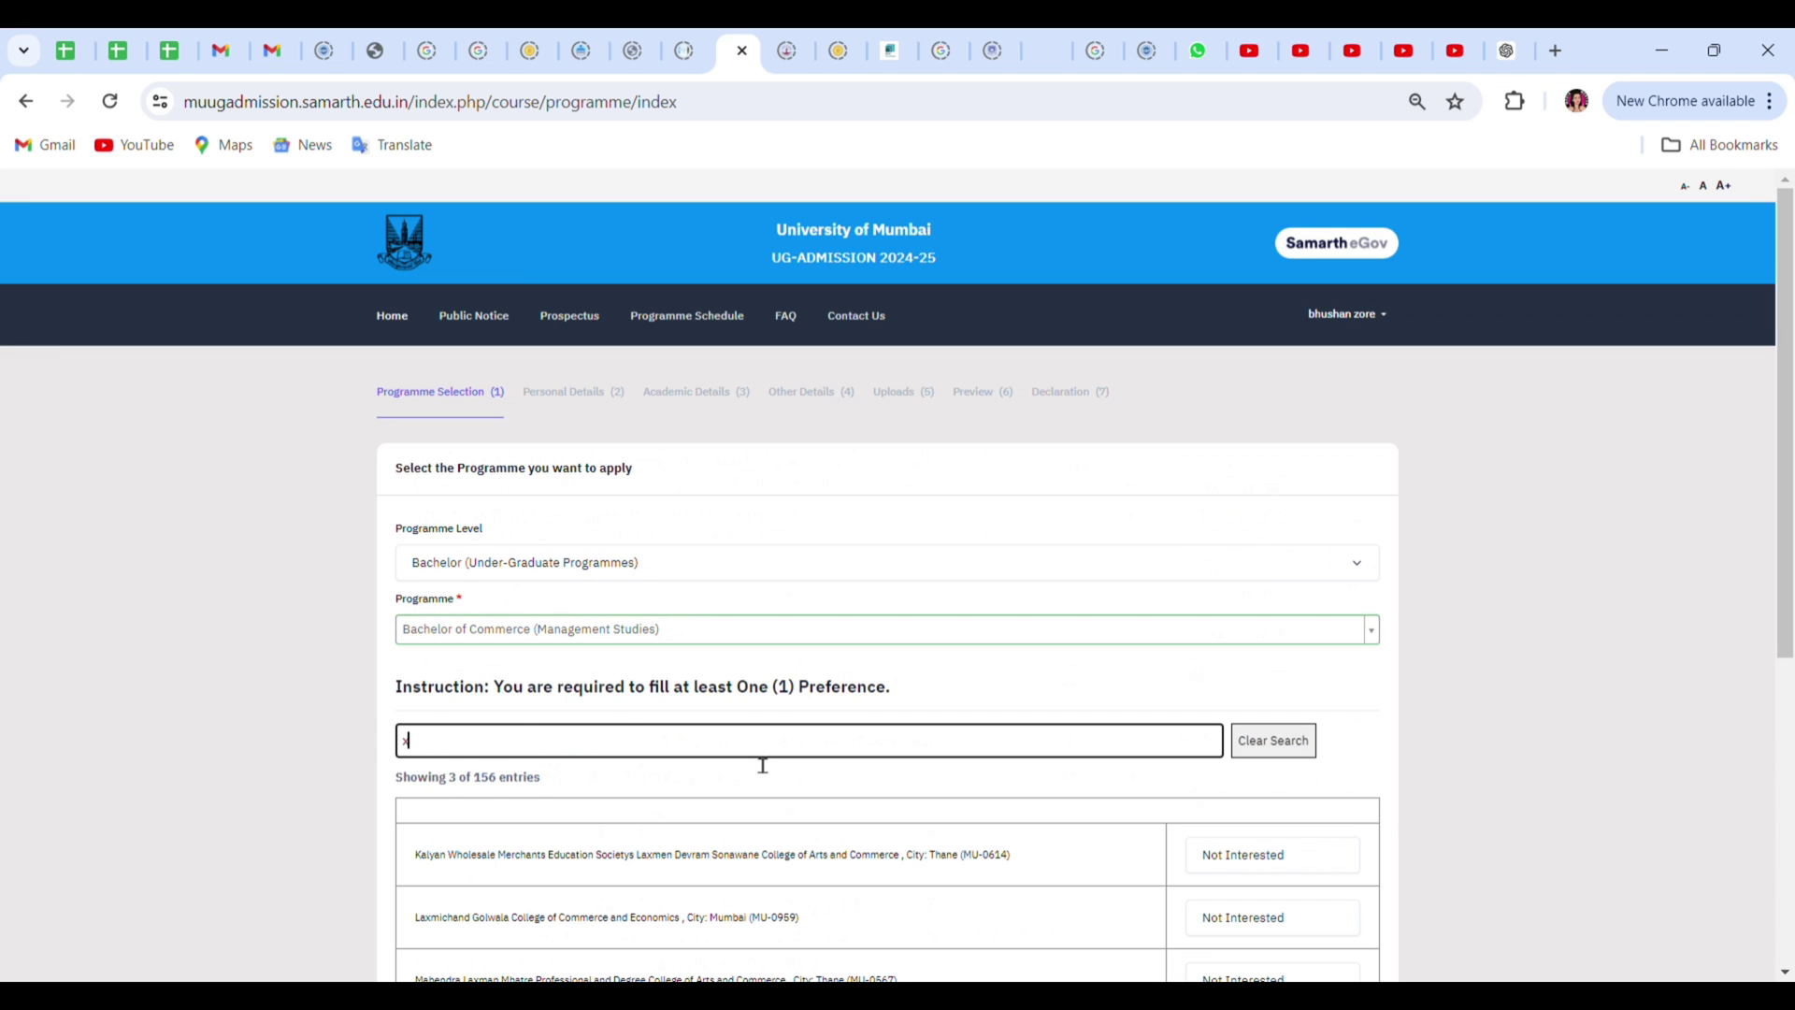
{"action": "scroll", "coordinate": [763, 765], "scroll_direction": "down", "scroll_amount": 2}
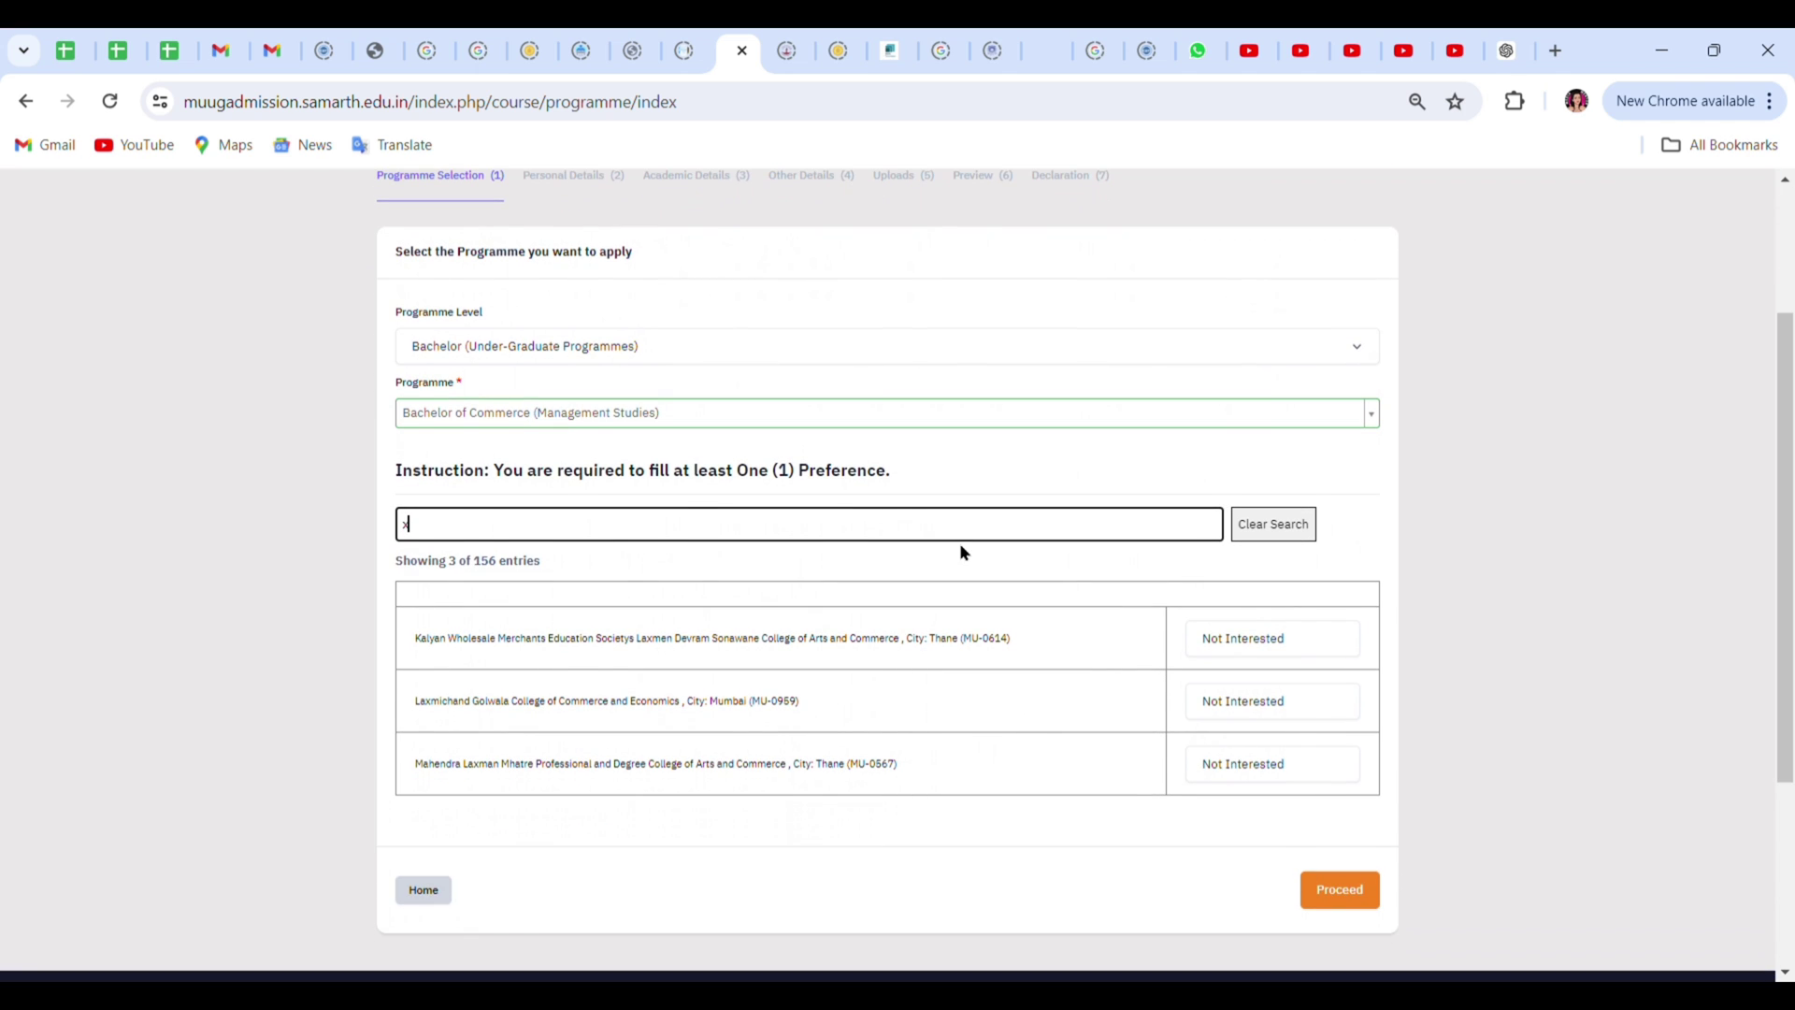
Change the college search to "st.", shorten it to "st", and look through the listed colleges.
{"action": "key", "text": "BackSpace"}
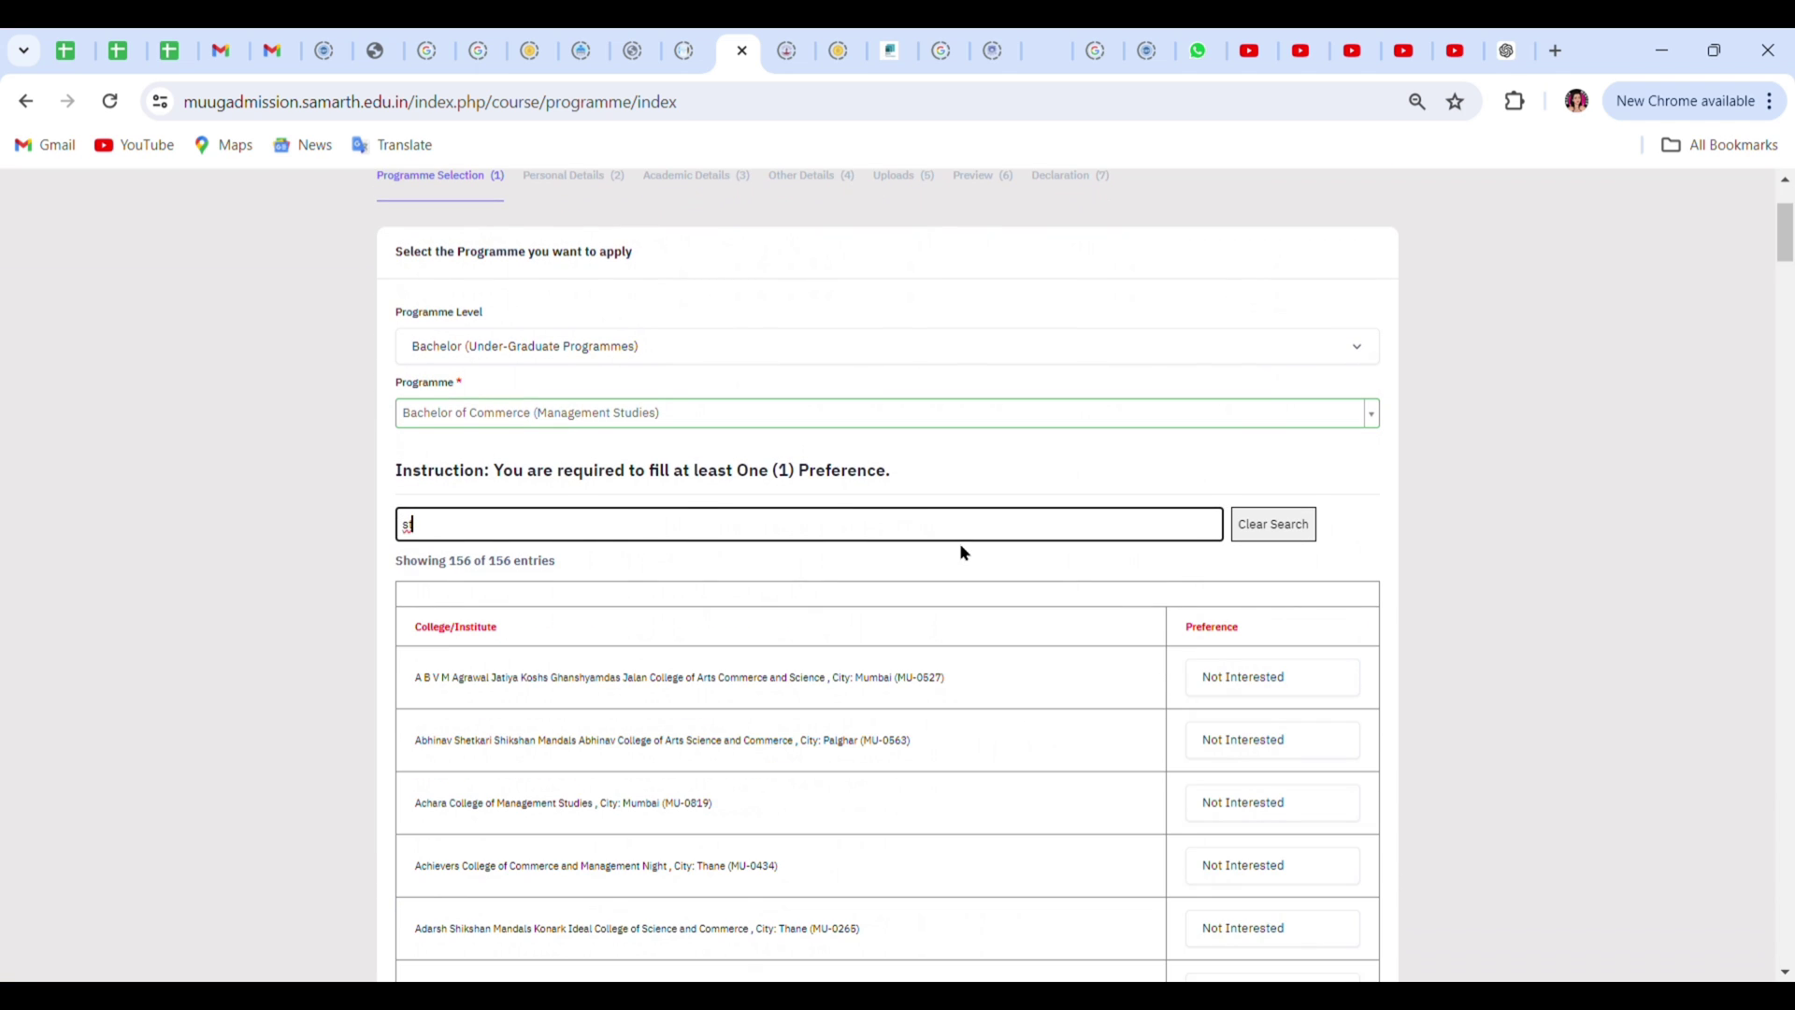
{"action": "type", "text": "st.x"}
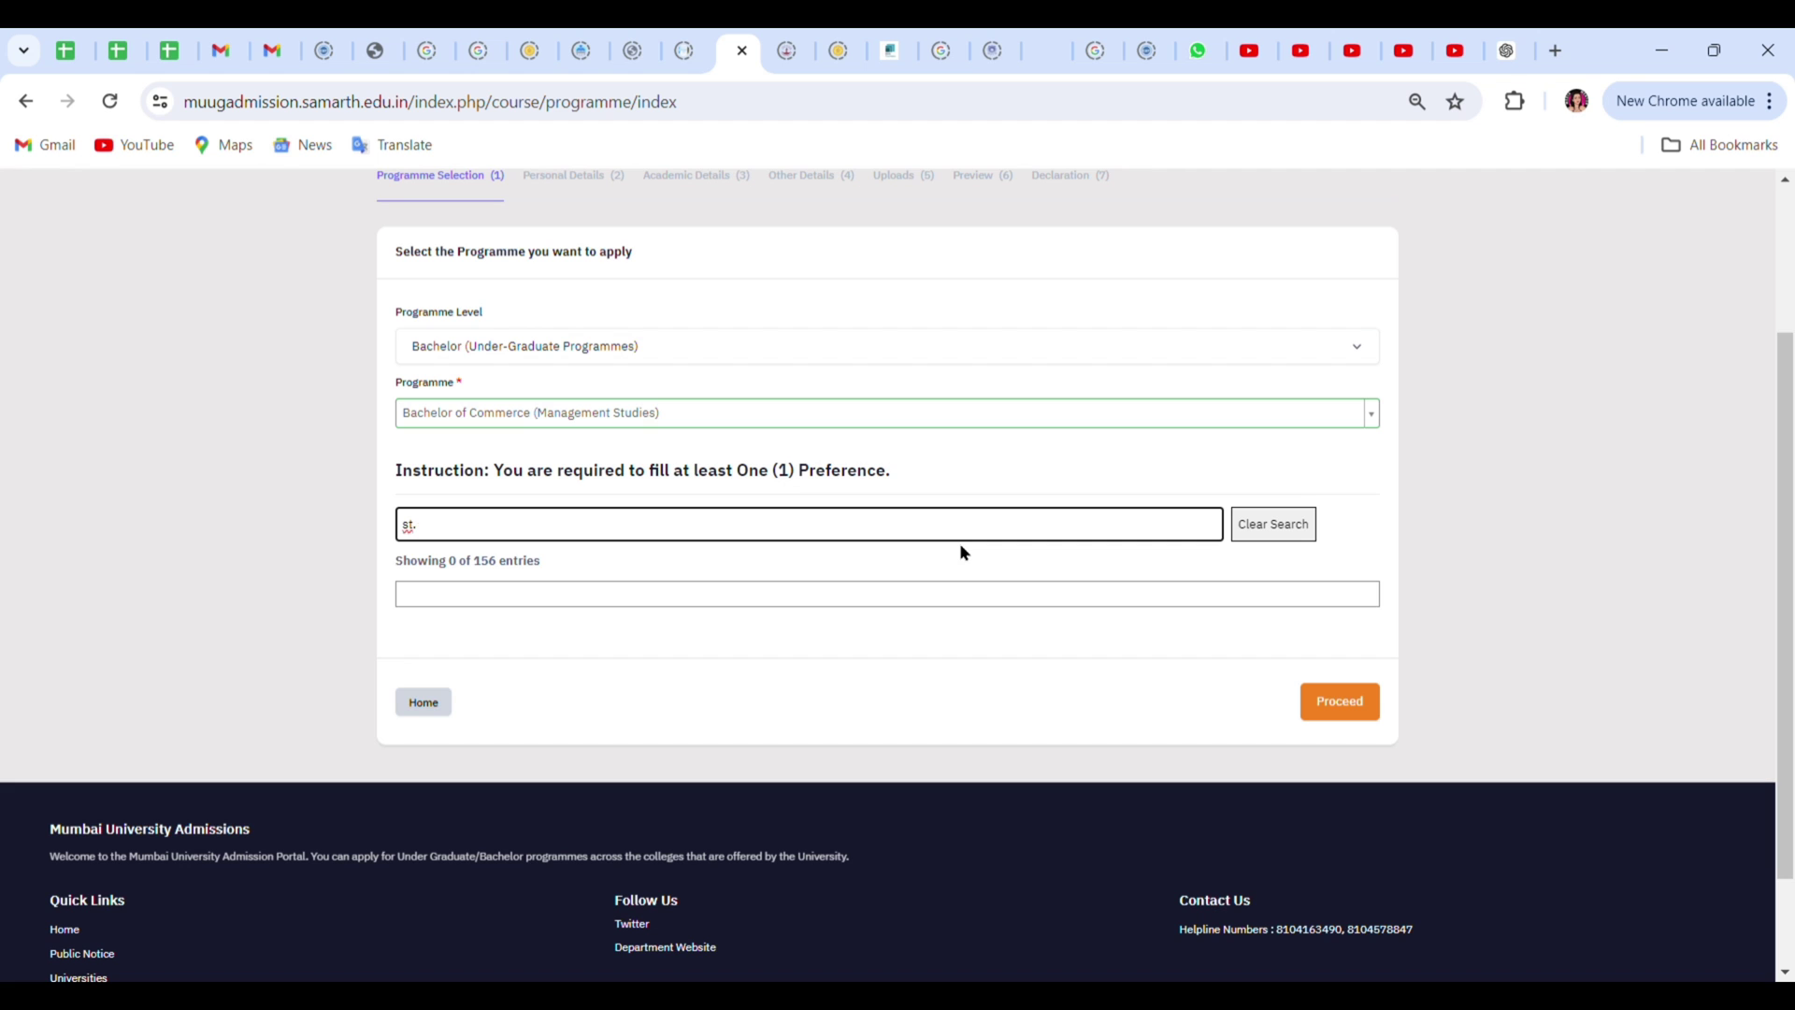
{"action": "key", "text": "BackSpace"}
{"action": "key", "text": "BackSpace"}
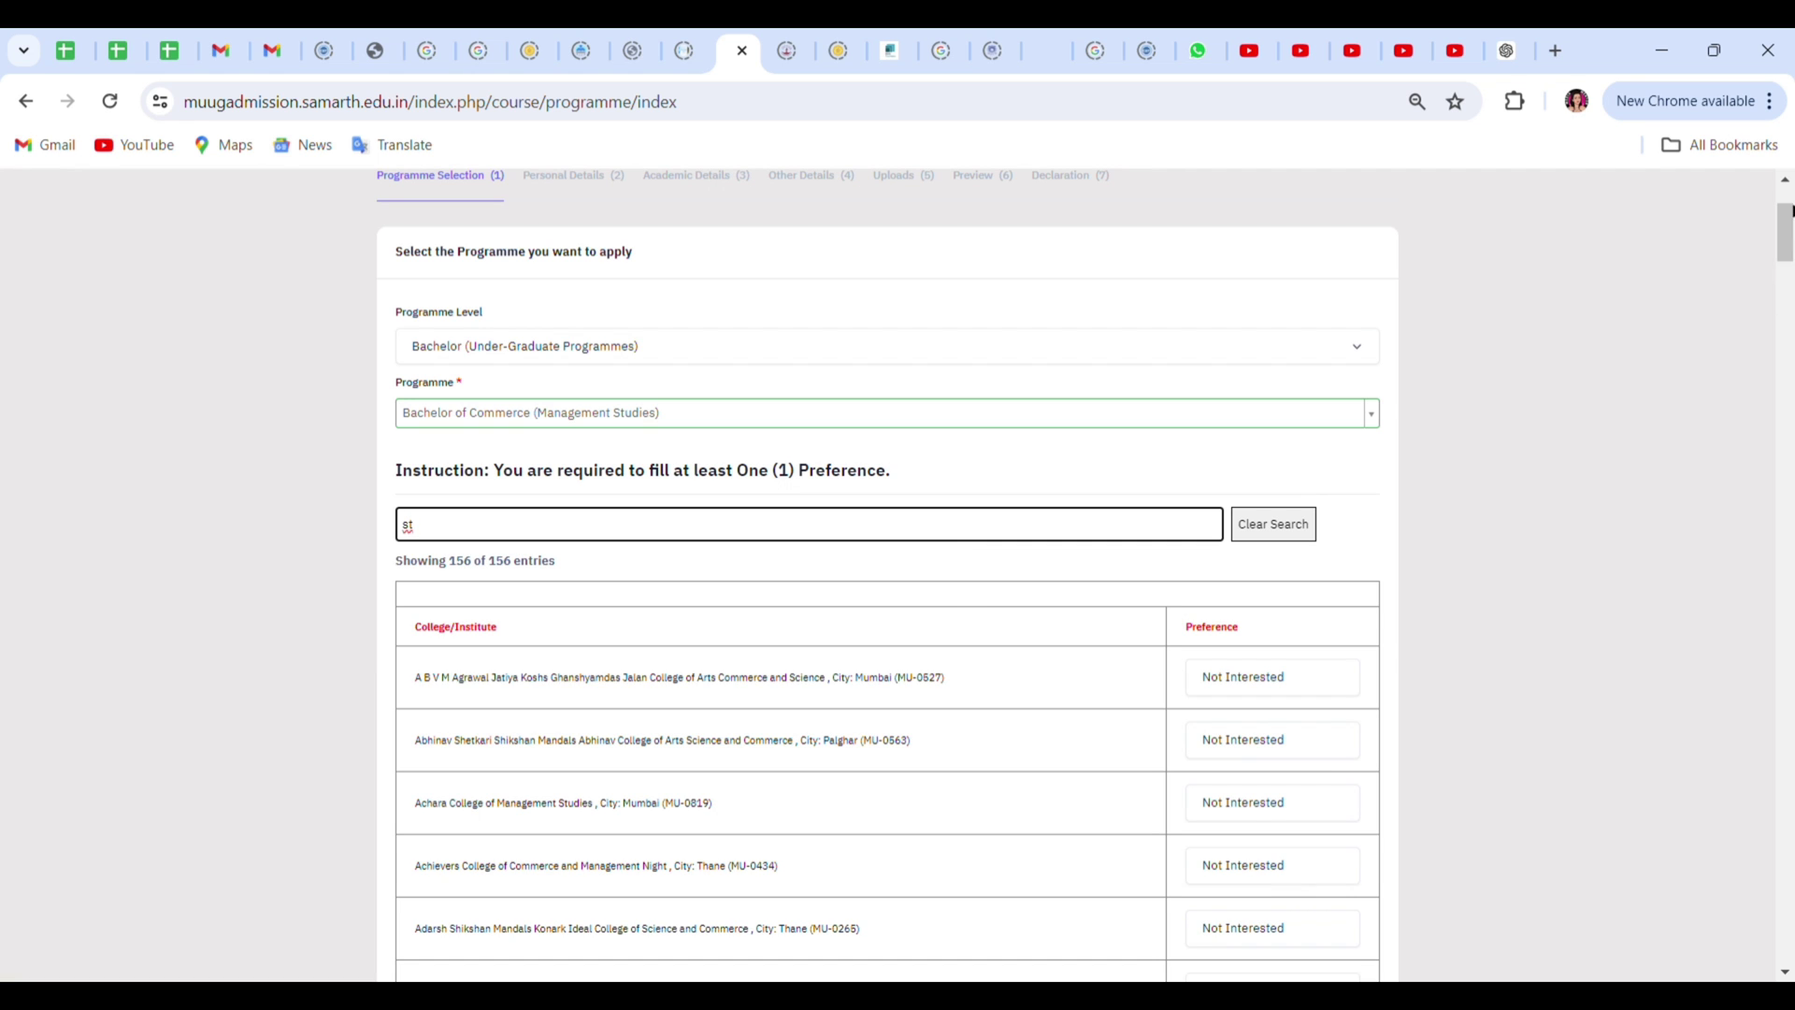
{"action": "scroll", "coordinate": [962, 548], "scroll_direction": "down", "scroll_amount": 10}
{"action": "scroll", "coordinate": [889, 575], "scroll_direction": "down", "scroll_amount": 20}
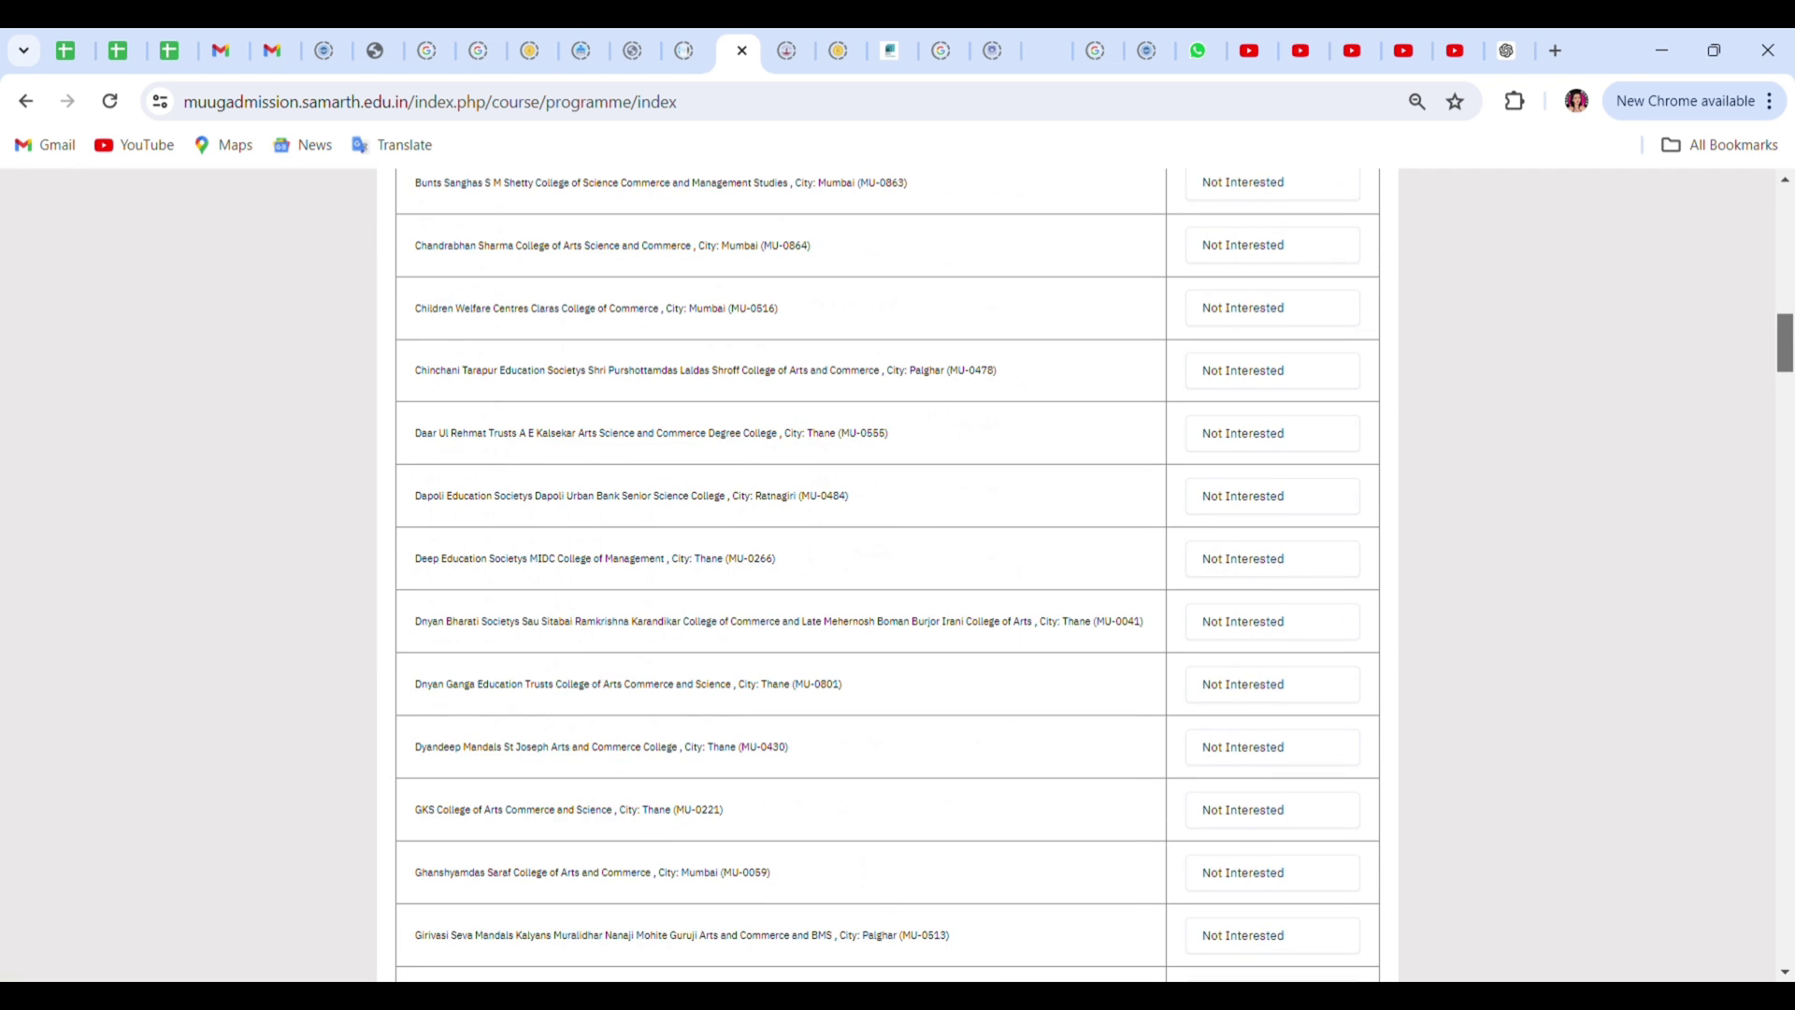
{"action": "scroll", "coordinate": [889, 575], "scroll_direction": "down", "scroll_amount": 20}
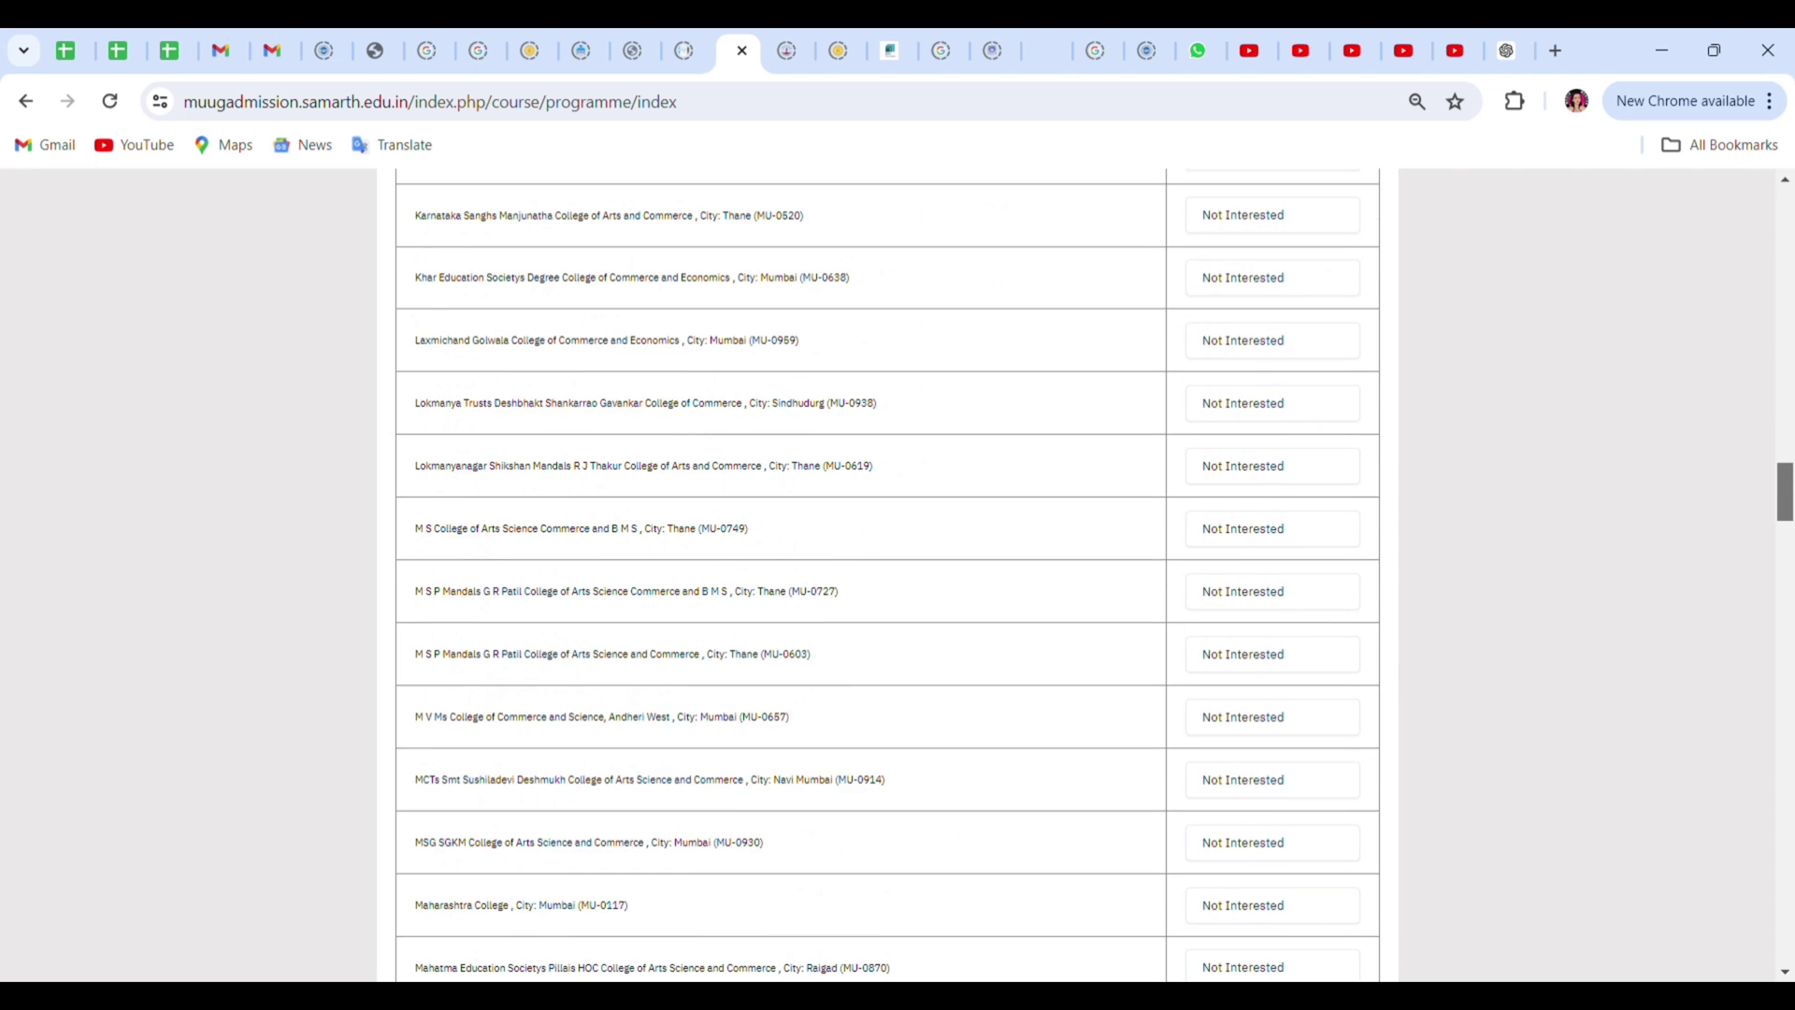
{"action": "left_click_drag", "start_coordinate": [1786, 606], "coordinate": [1751, 347]}
{"action": "type", "text": "s"}
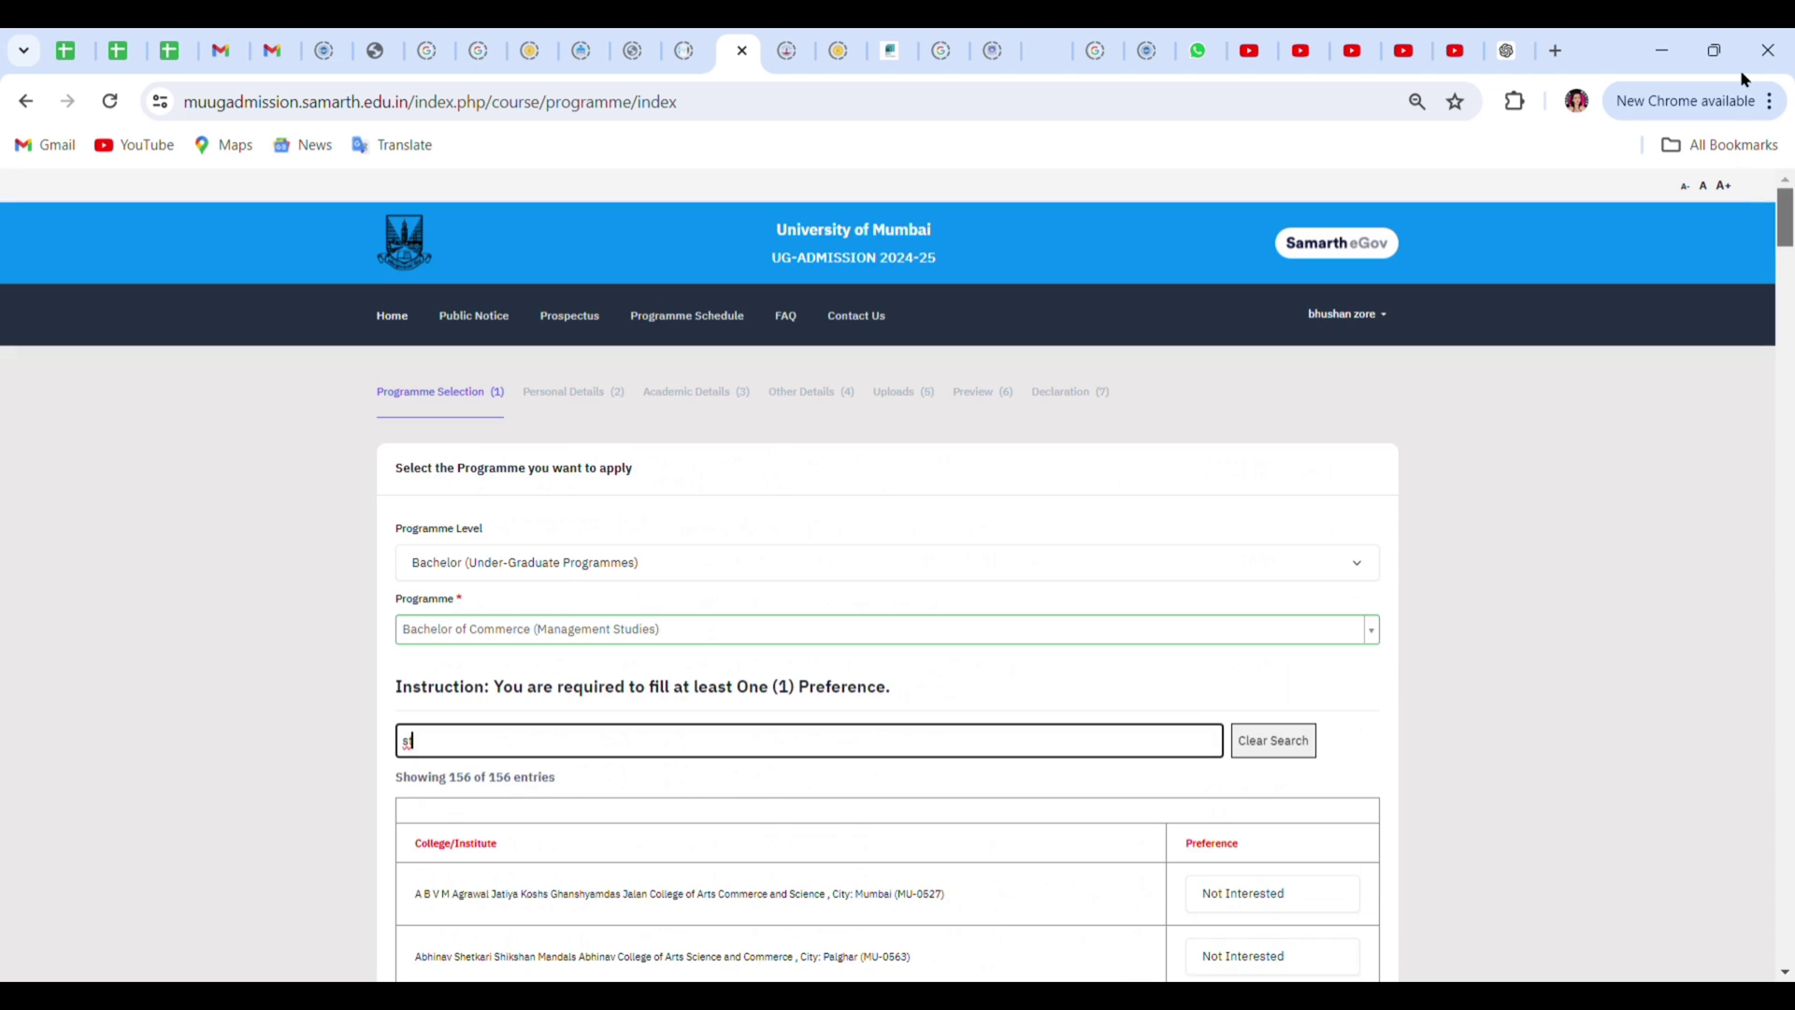
Choose Bachelor of Commerce (Management Studies)(Autonomous) as the programme and proceed with it.
{"action": "left_click", "coordinate": [655, 628]}
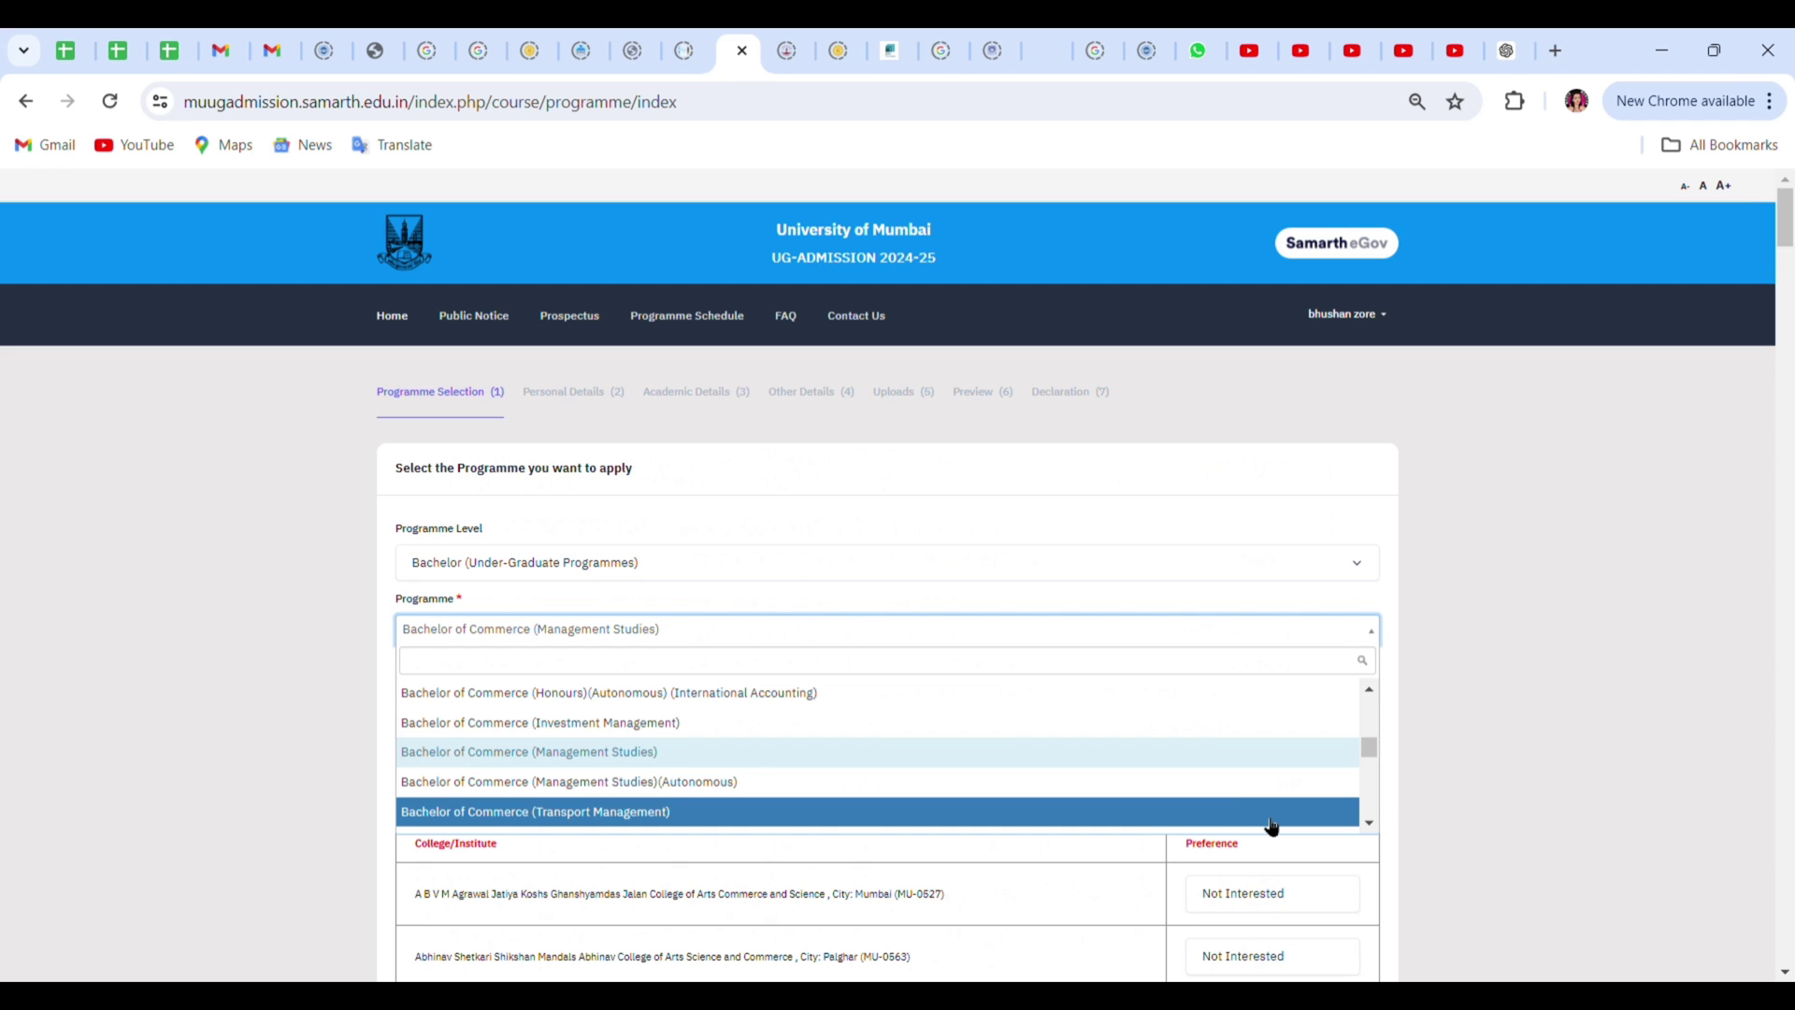
{"action": "left_click", "coordinate": [1149, 782]}
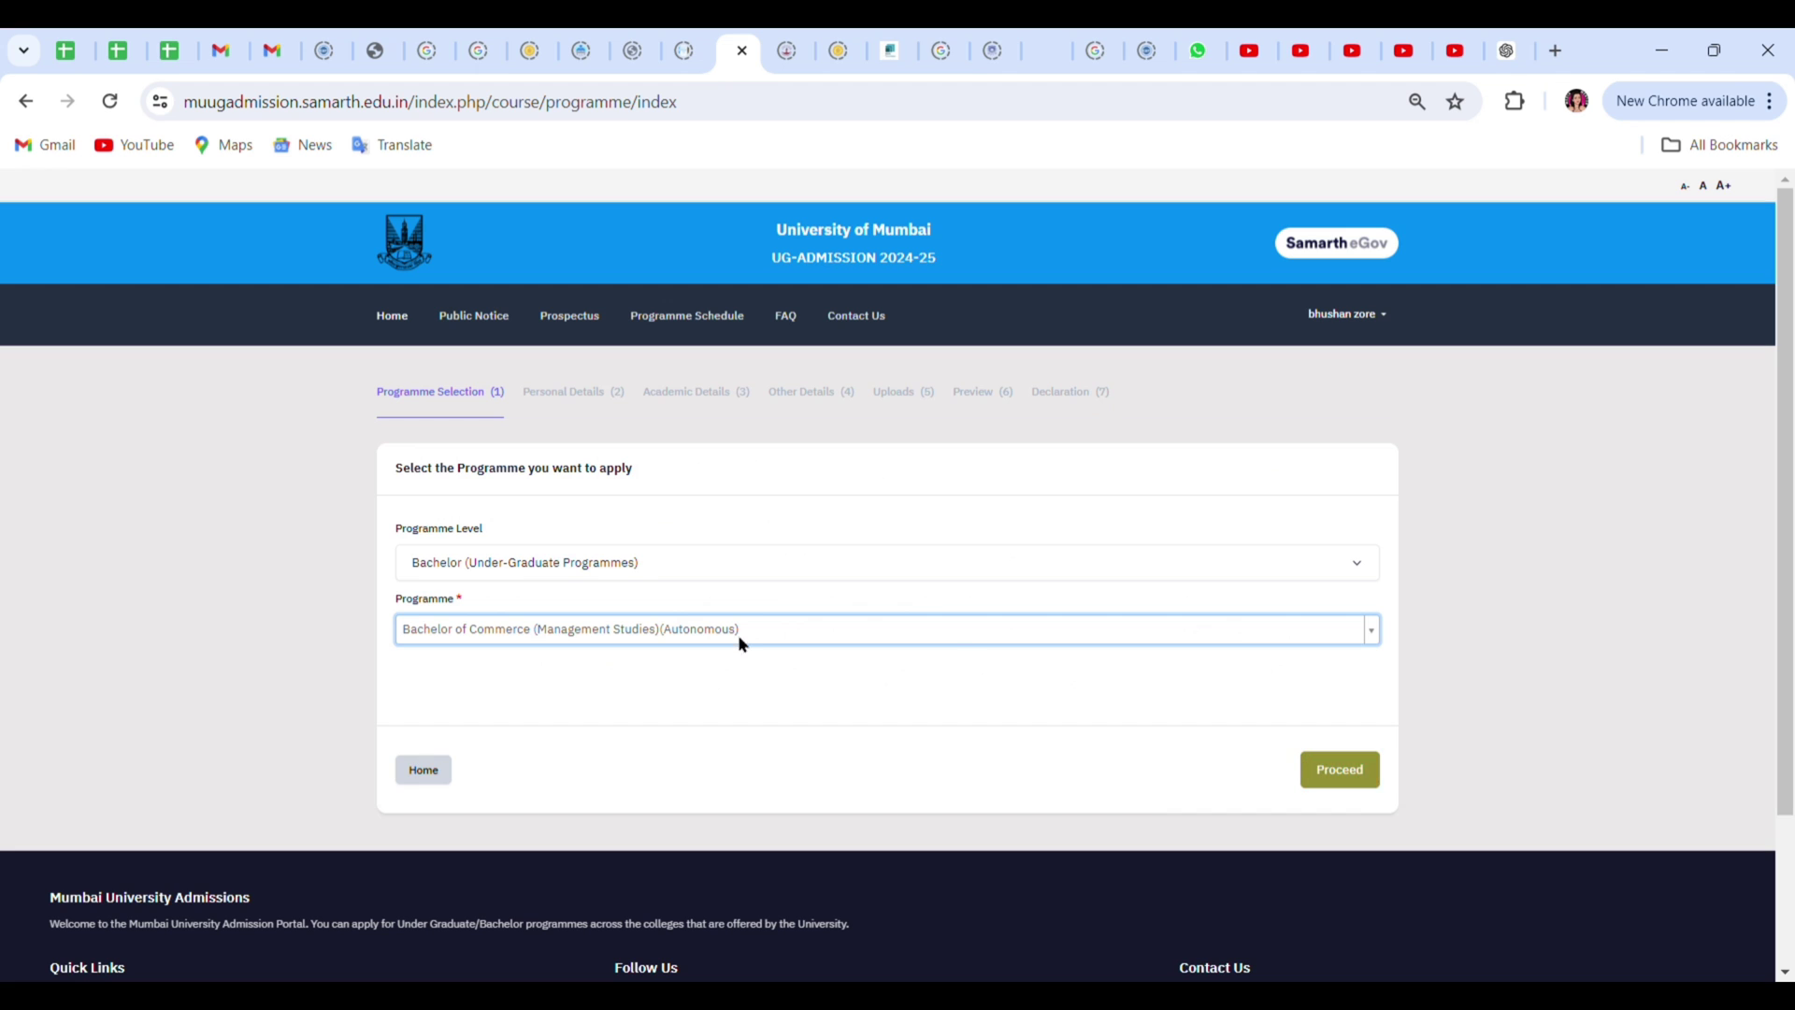
{"action": "left_click", "coordinate": [1343, 770]}
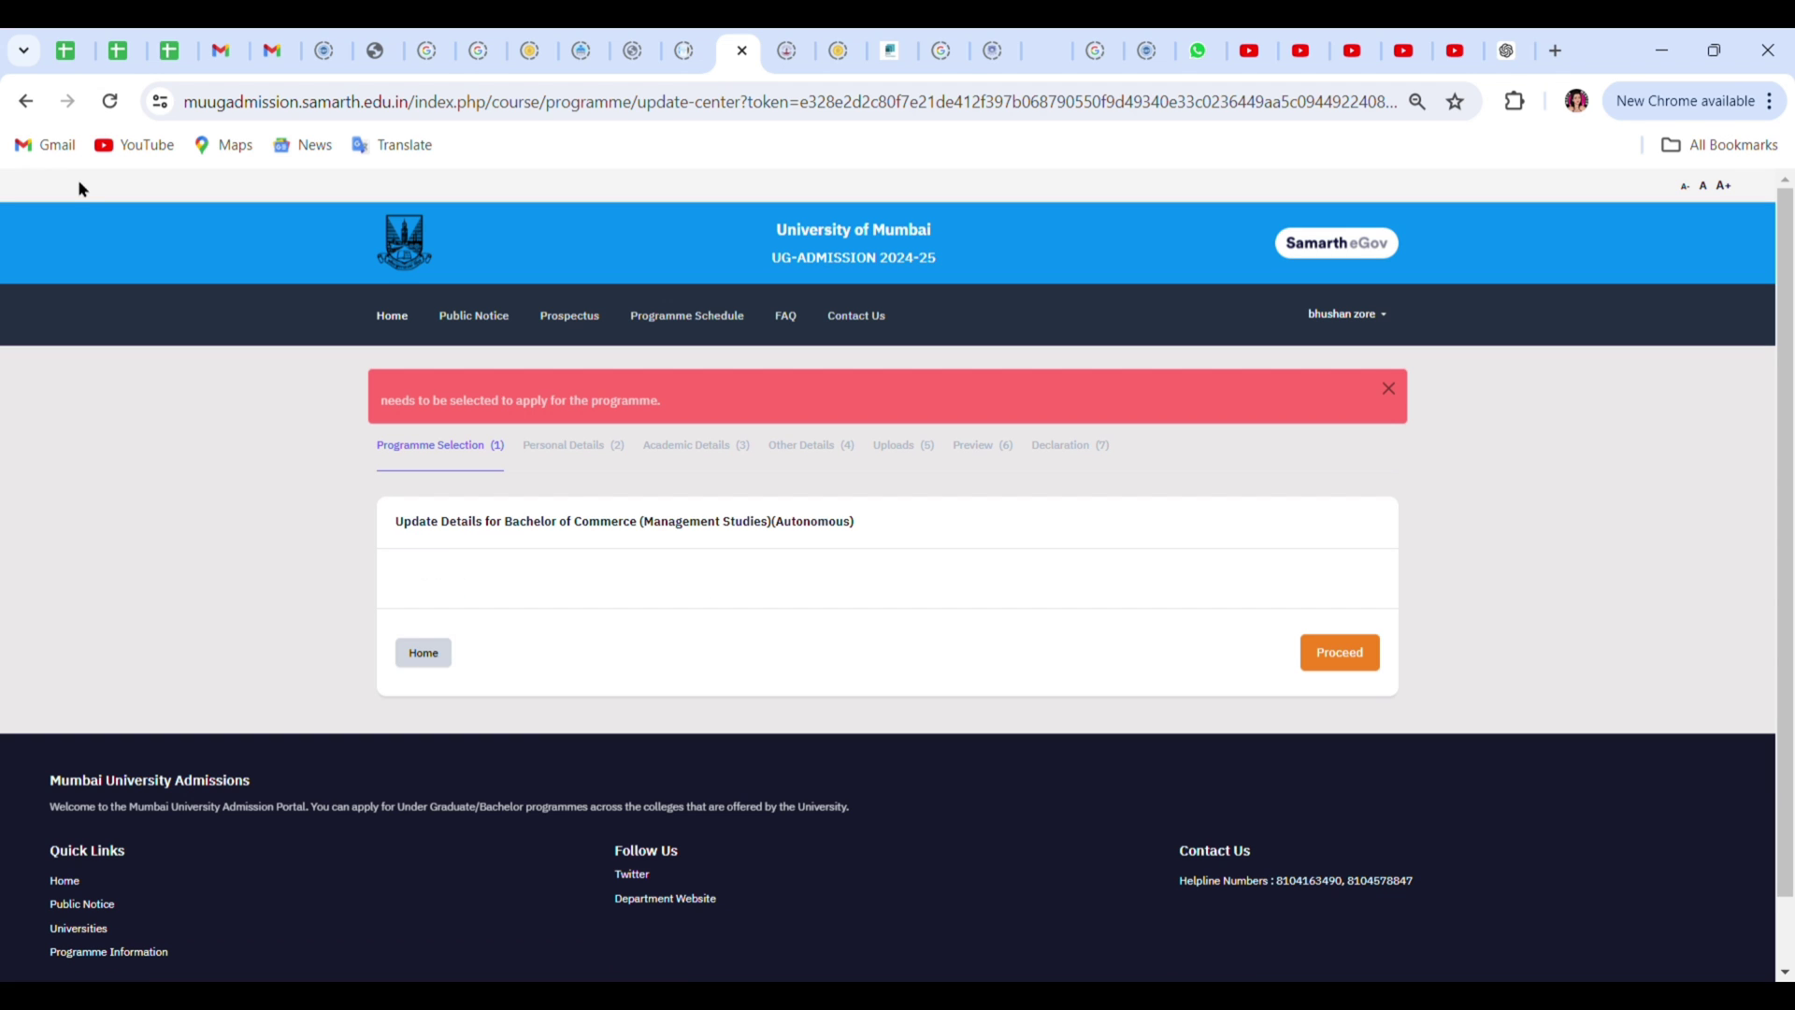
Return to the applicant dashboard, reopen programme selection and set the programme level to Bachelor (Under-Graduate Programmes).
{"action": "left_click", "coordinate": [25, 103]}
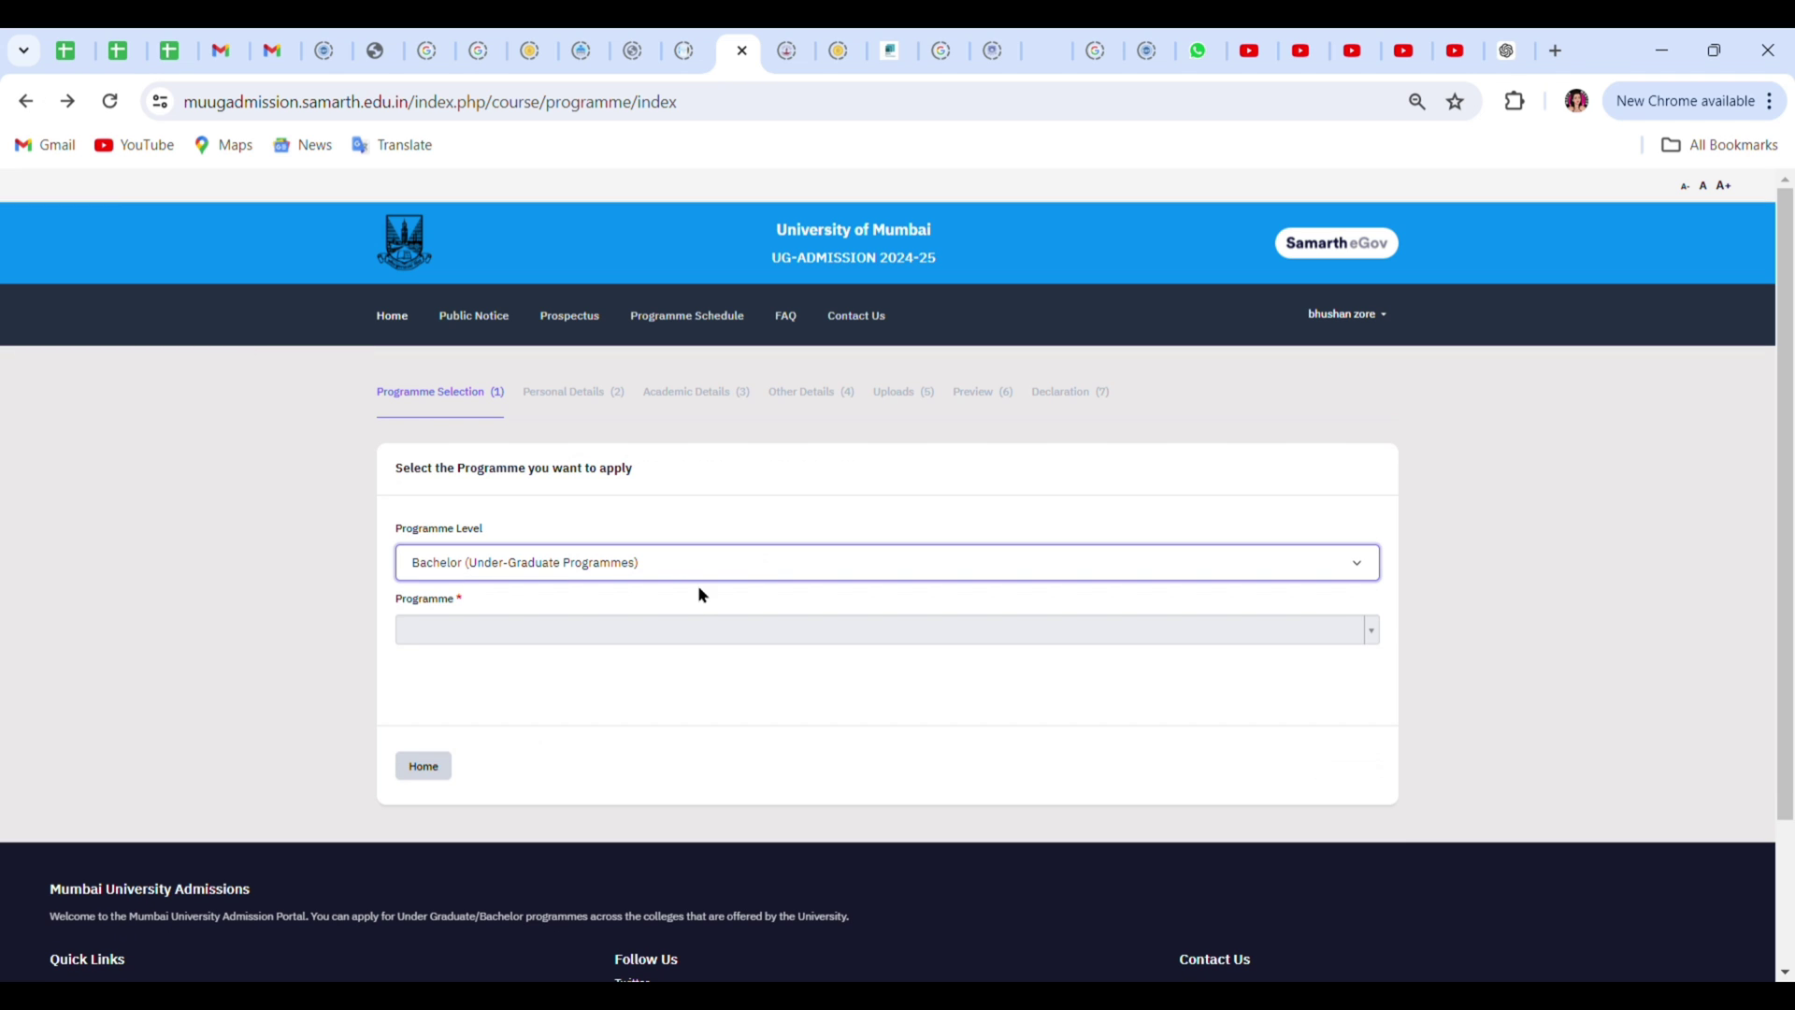
{"action": "left_click", "coordinate": [704, 640]}
{"action": "left_click", "coordinate": [29, 102]}
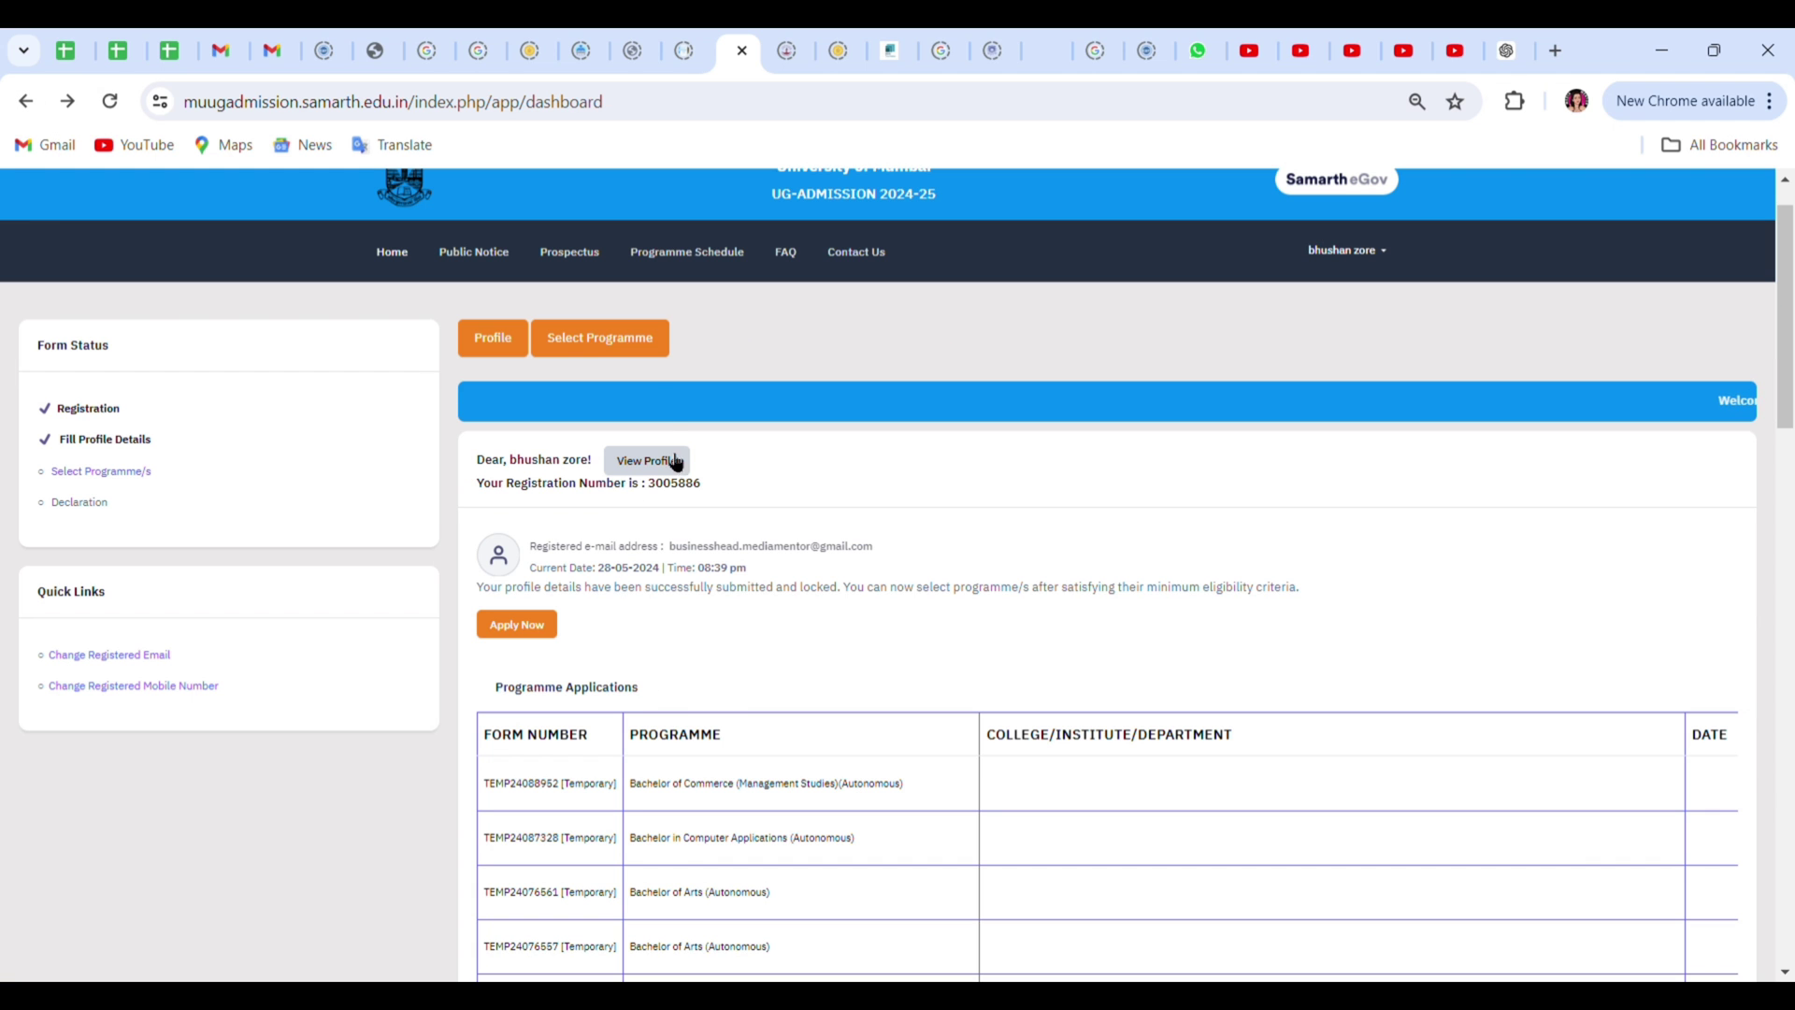
{"action": "left_click", "coordinate": [628, 339]}
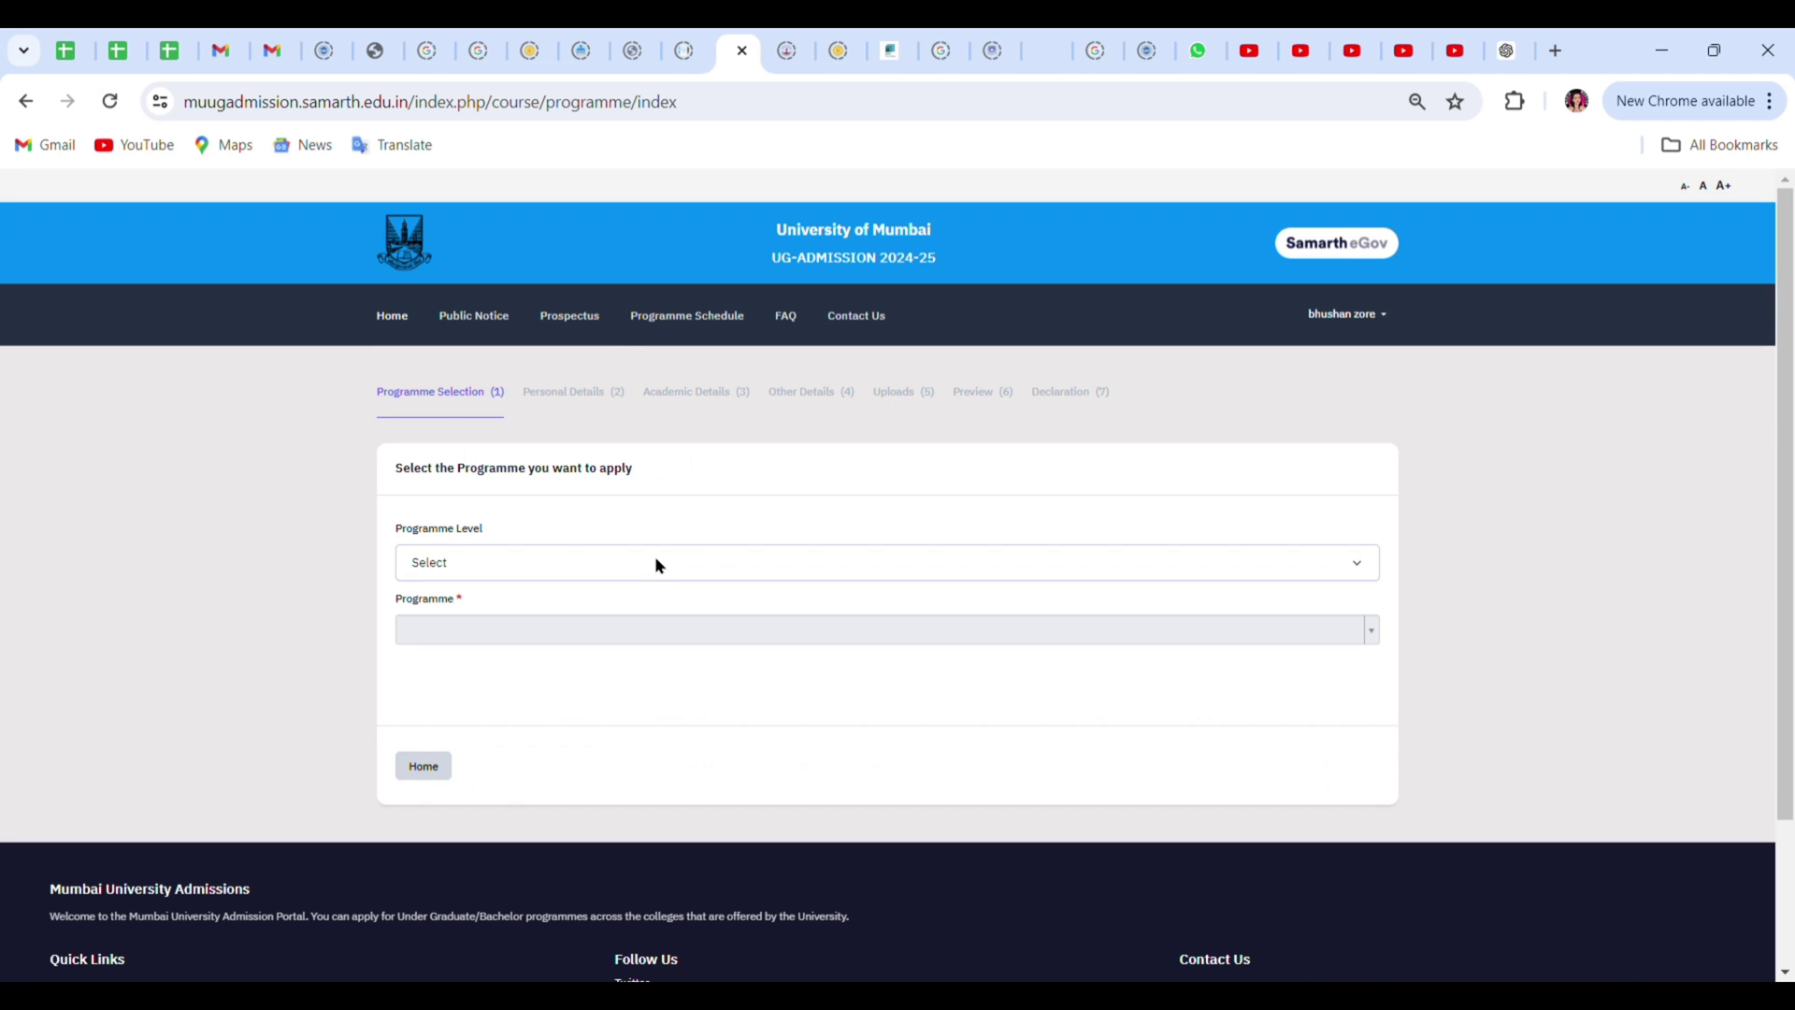
{"action": "left_click", "coordinate": [653, 606]}
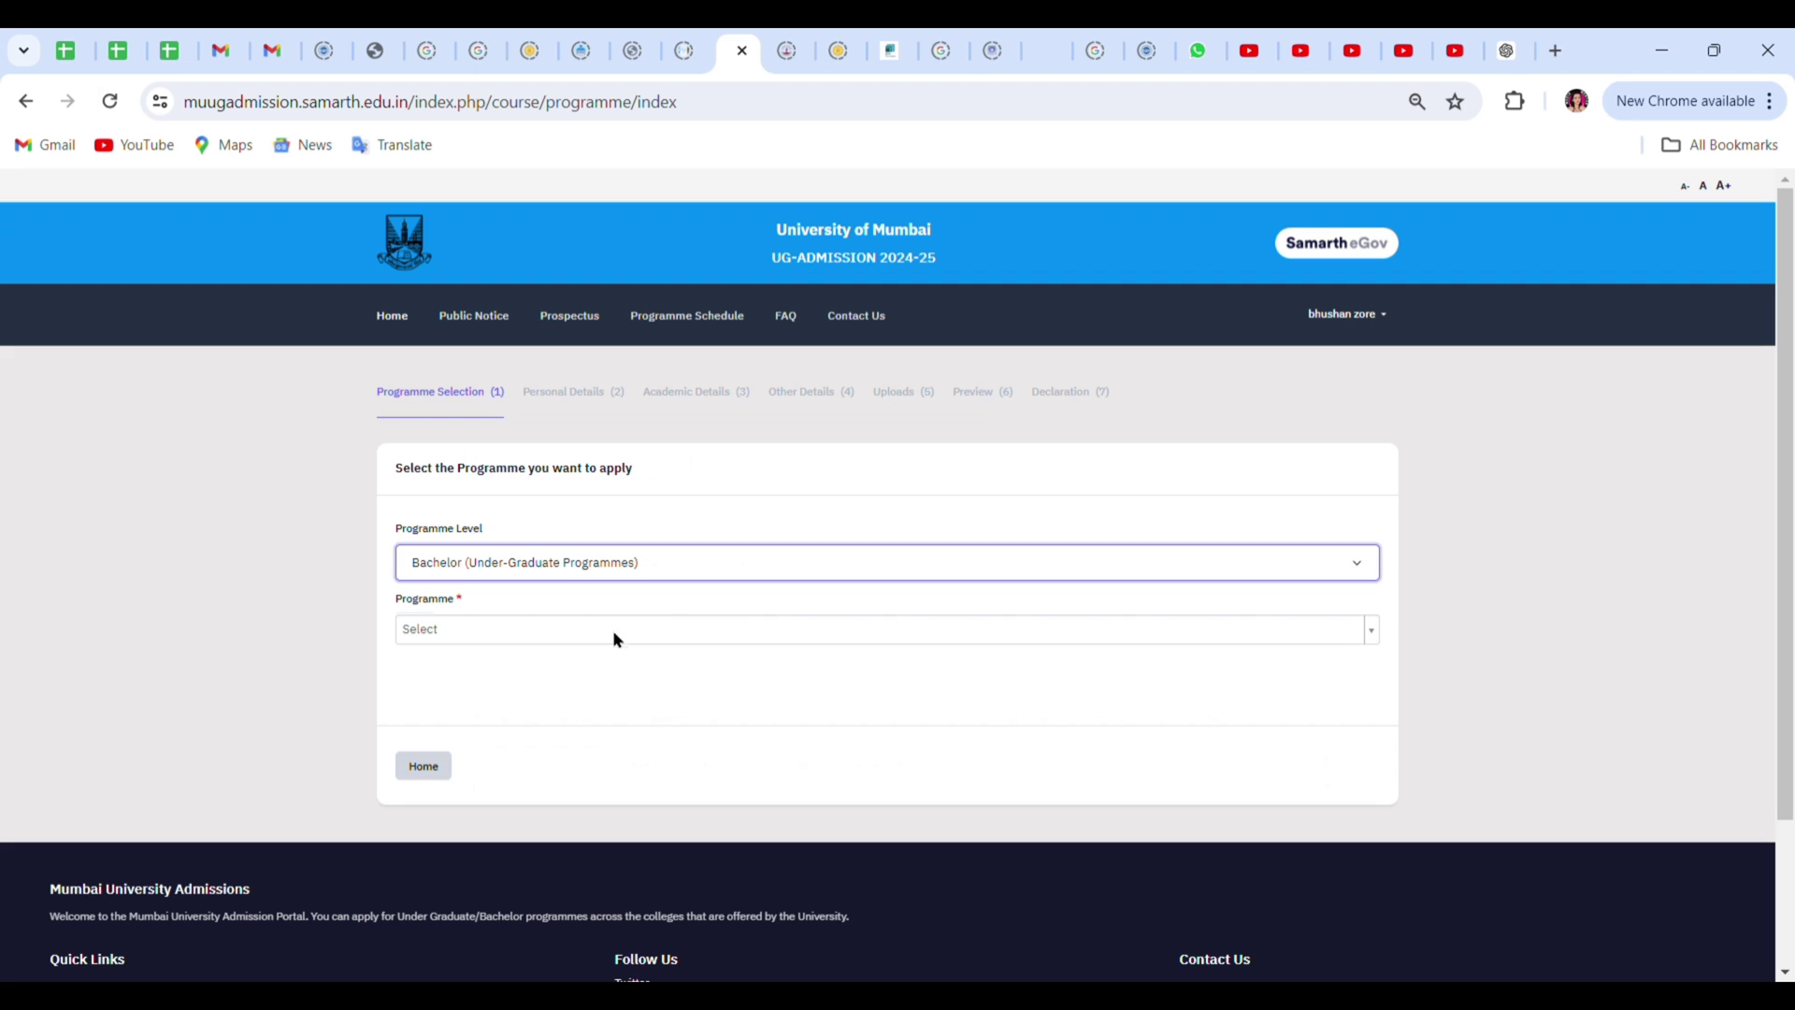
Search the programme list for "bachelor of commerce" and choose Bachelor of Commerce (Management Studies).
{"action": "left_click", "coordinate": [615, 631]}
{"action": "type", "text": "bachelor o"}
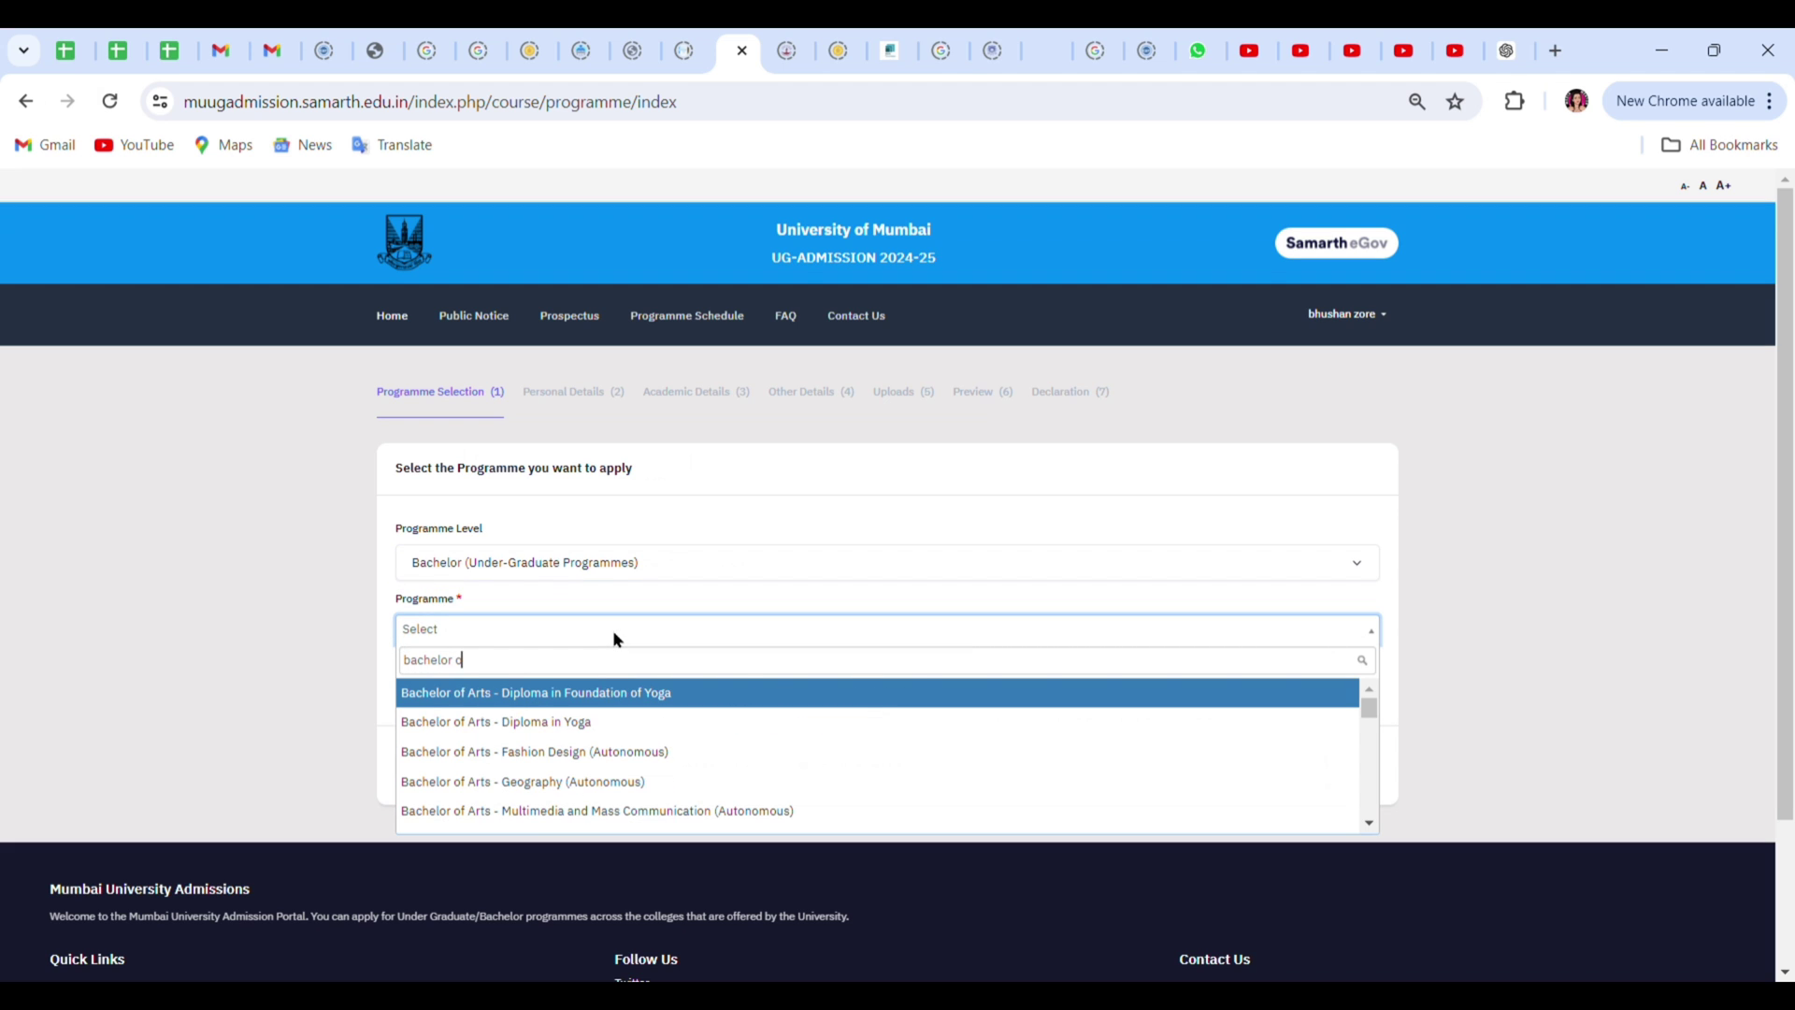
{"action": "type", "text": "f commerce"}
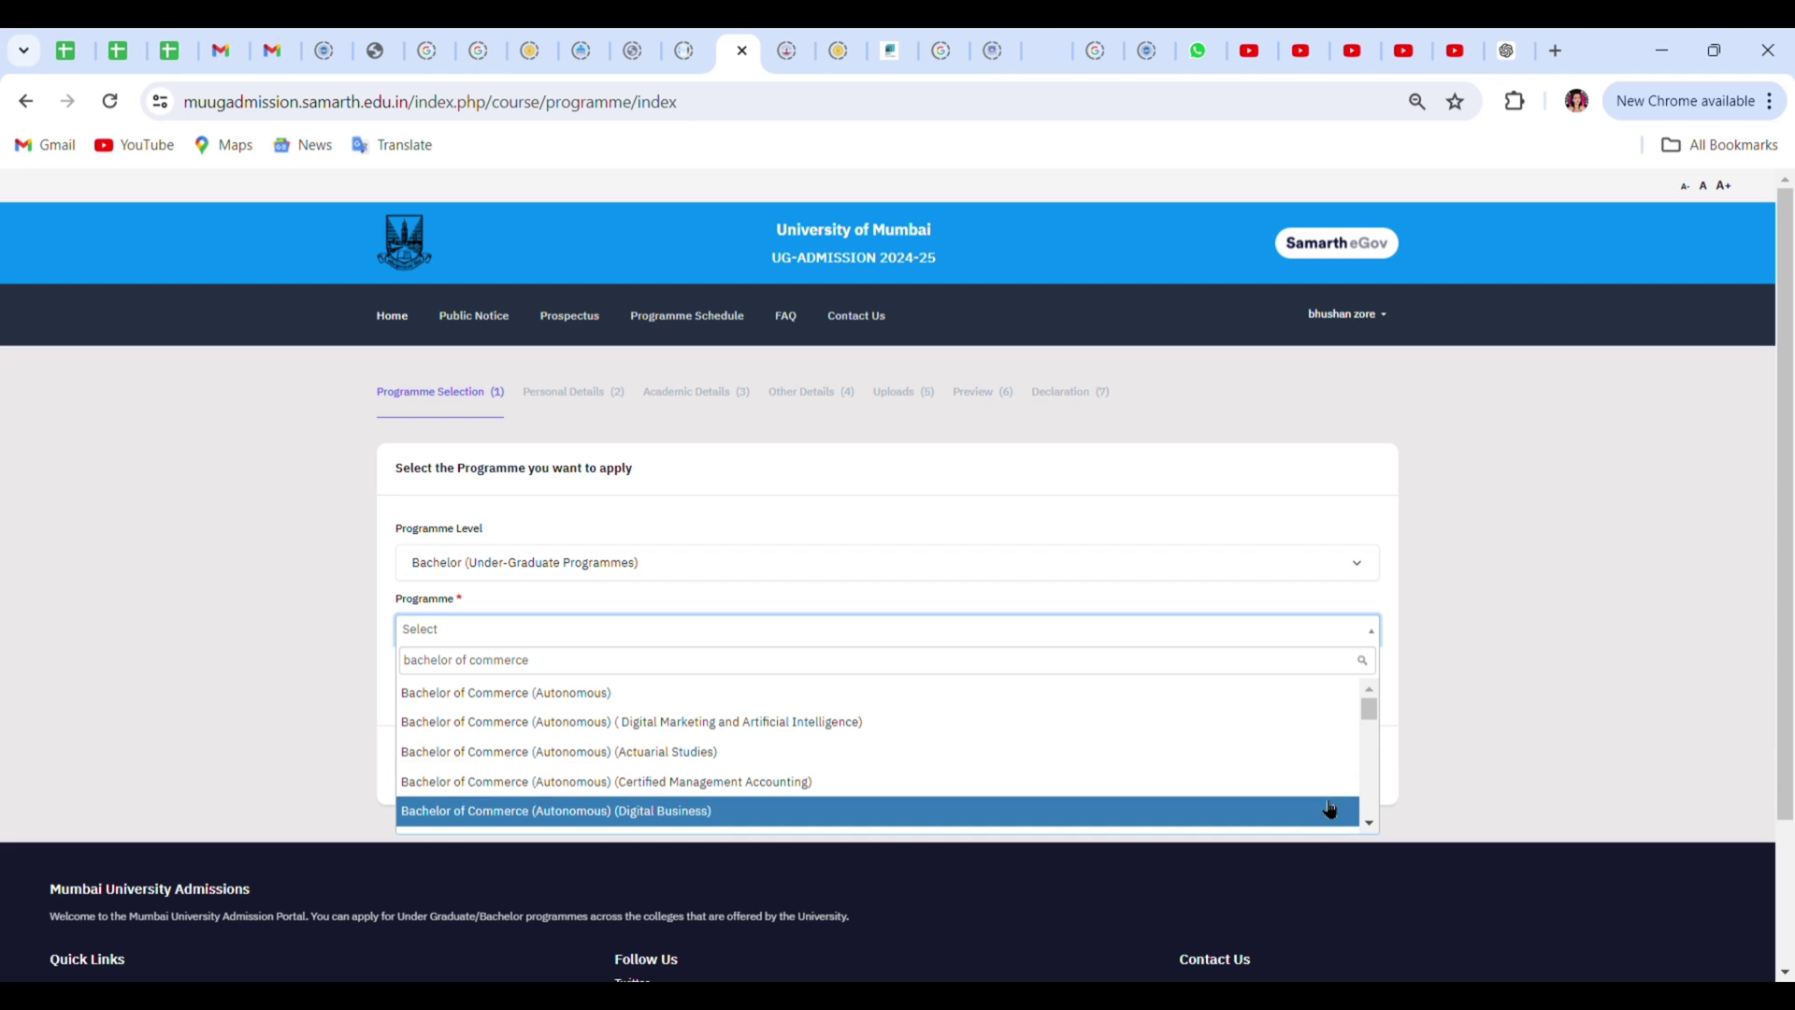
{"action": "scroll", "coordinate": [1375, 829], "scroll_direction": "down", "scroll_amount": 5}
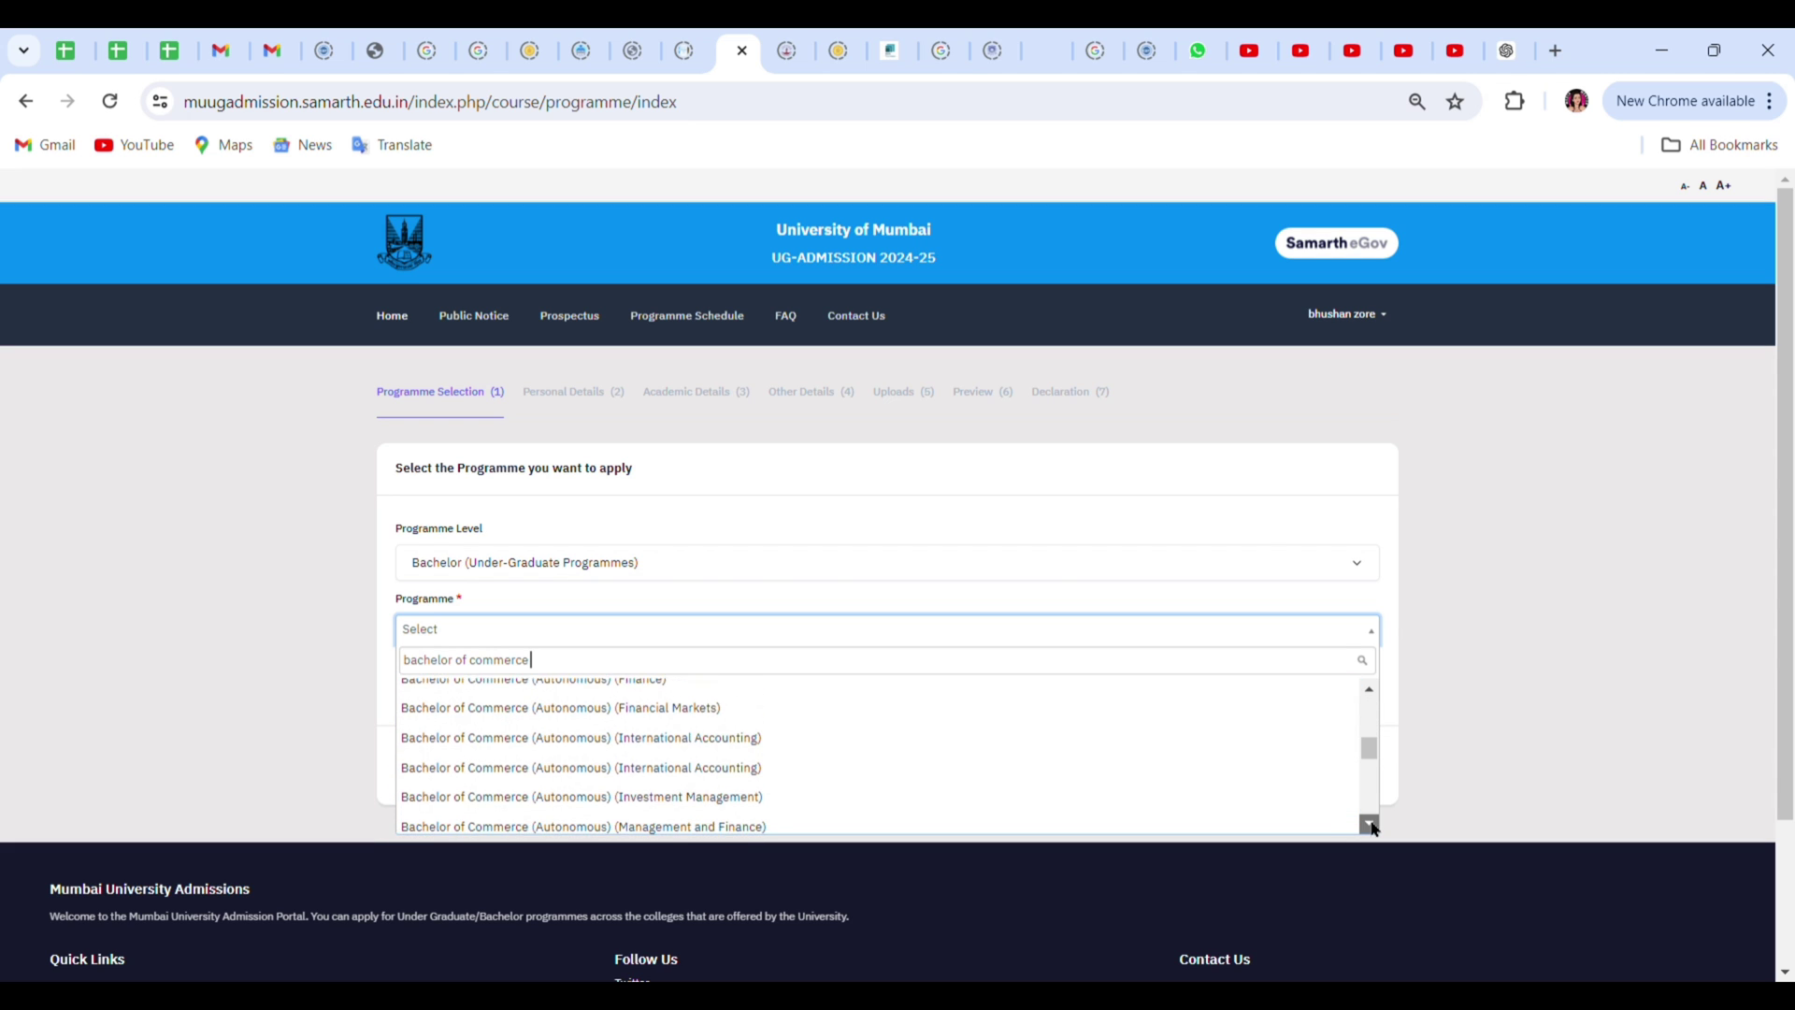
{"action": "scroll", "coordinate": [1375, 828], "scroll_direction": "down", "scroll_amount": 1}
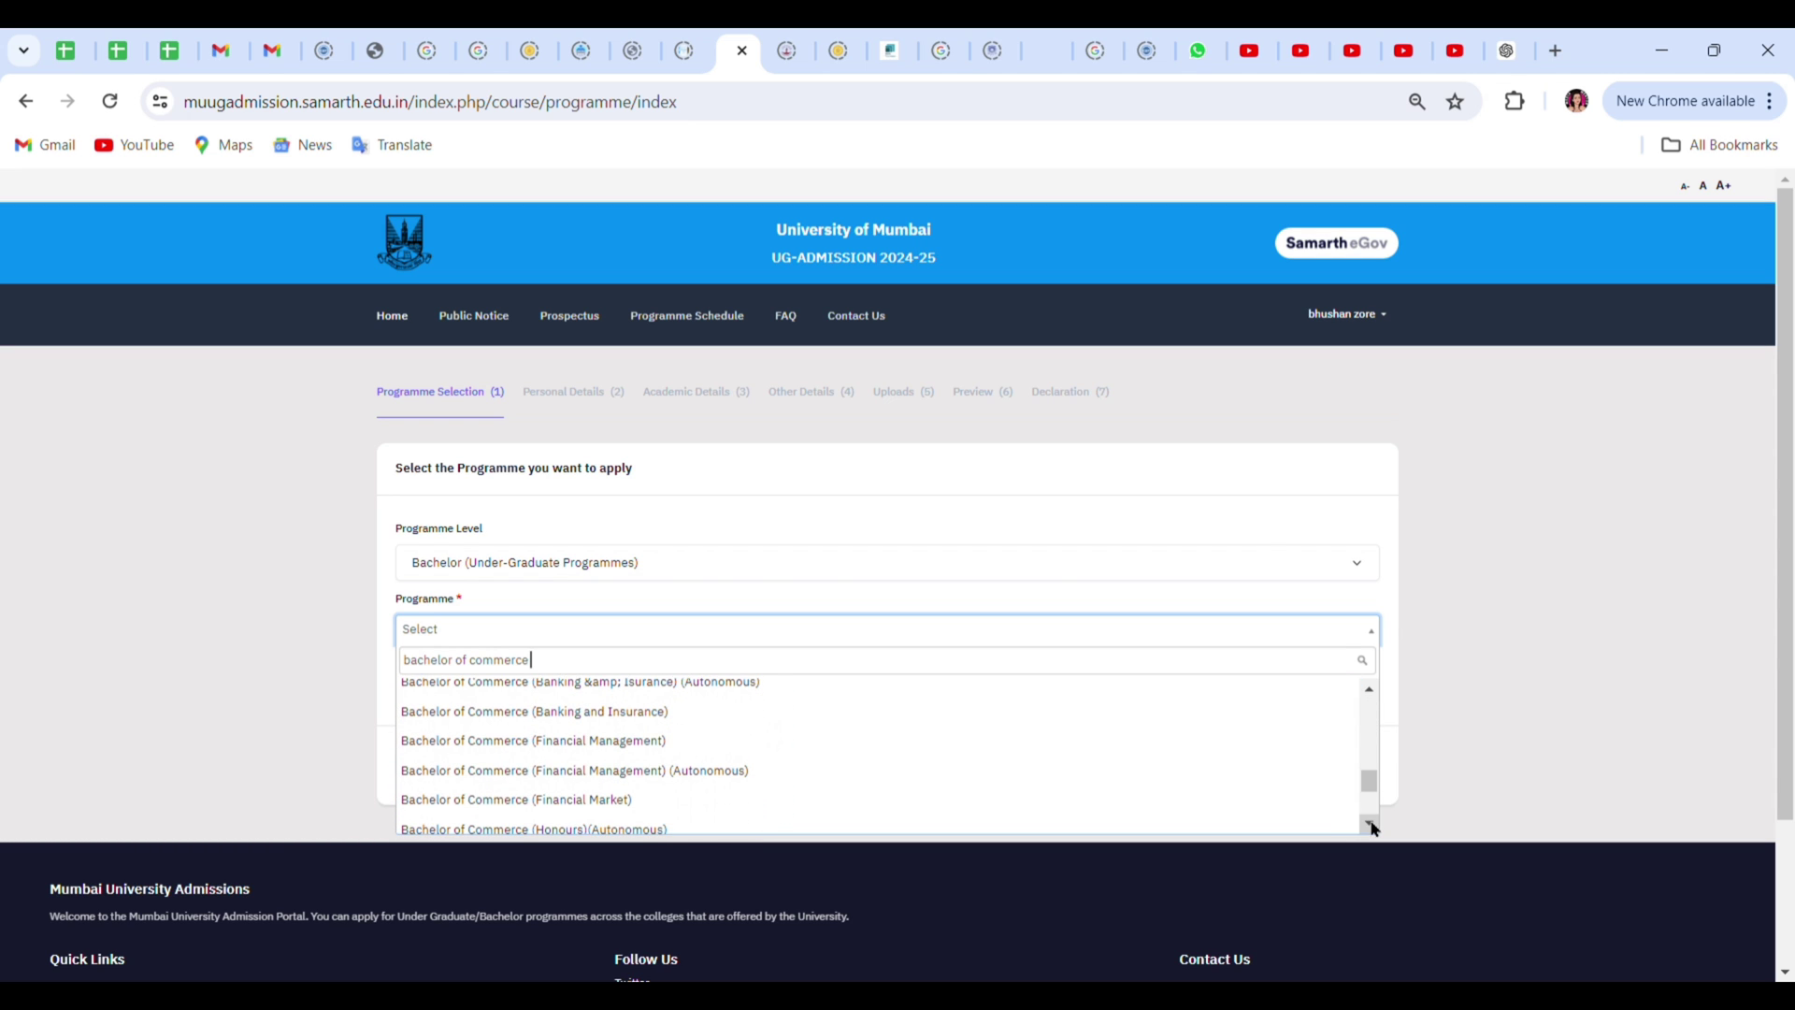
{"action": "scroll", "coordinate": [1375, 828], "scroll_direction": "down", "scroll_amount": 1}
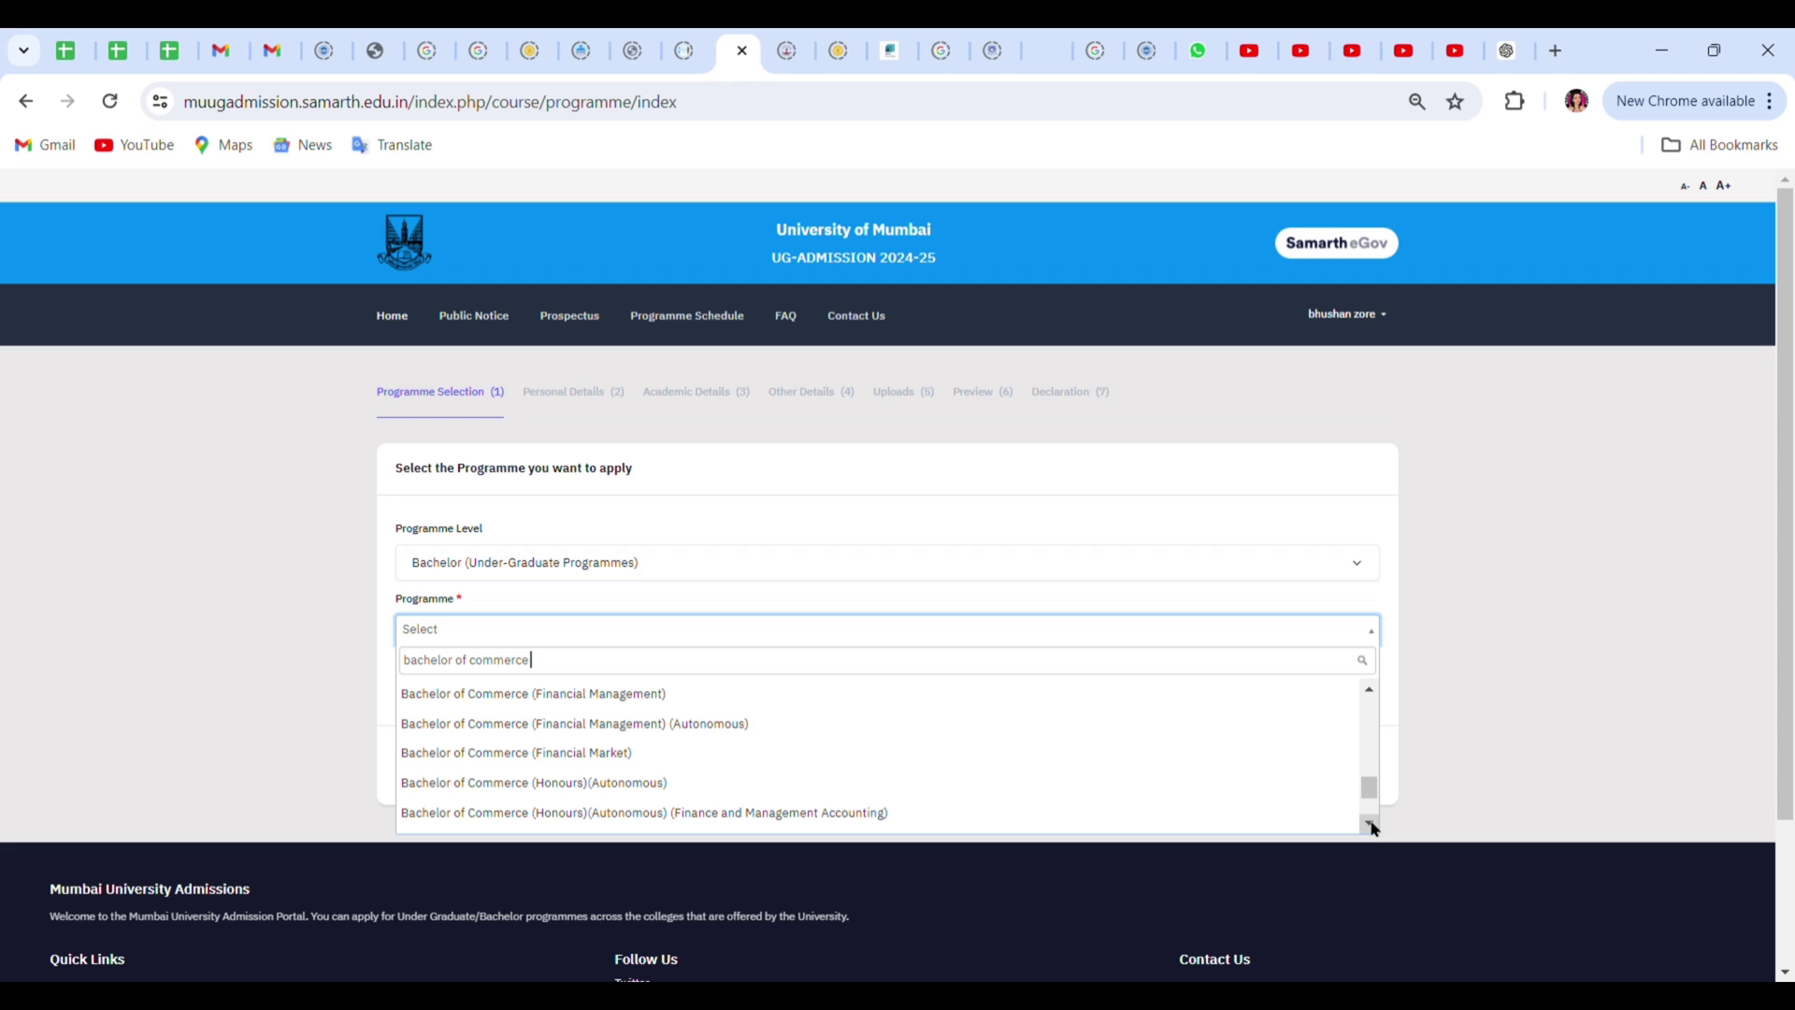
{"action": "scroll", "coordinate": [1374, 829], "scroll_direction": "down", "scroll_amount": 3}
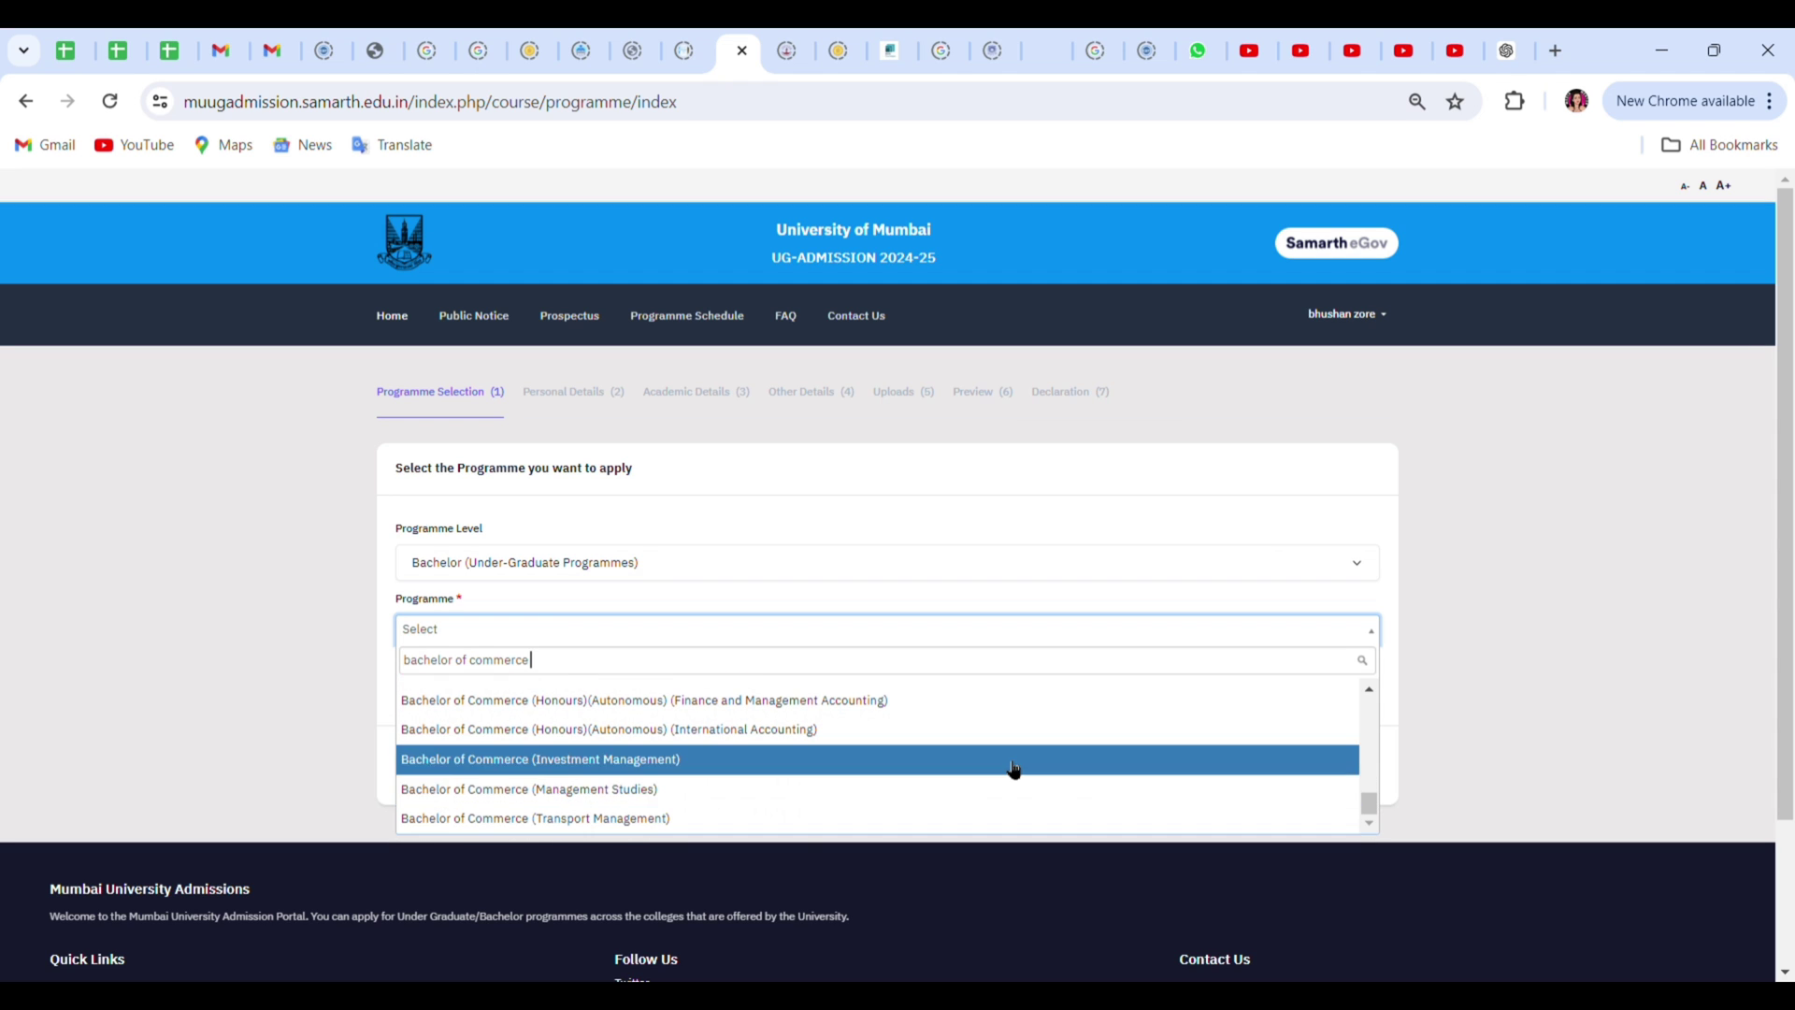
{"action": "left_click", "coordinate": [700, 793]}
Look through the programmes listed around Bachelor of Commerce (Management Studies) and close the list without changing the selection.
{"action": "left_click", "coordinate": [826, 635]}
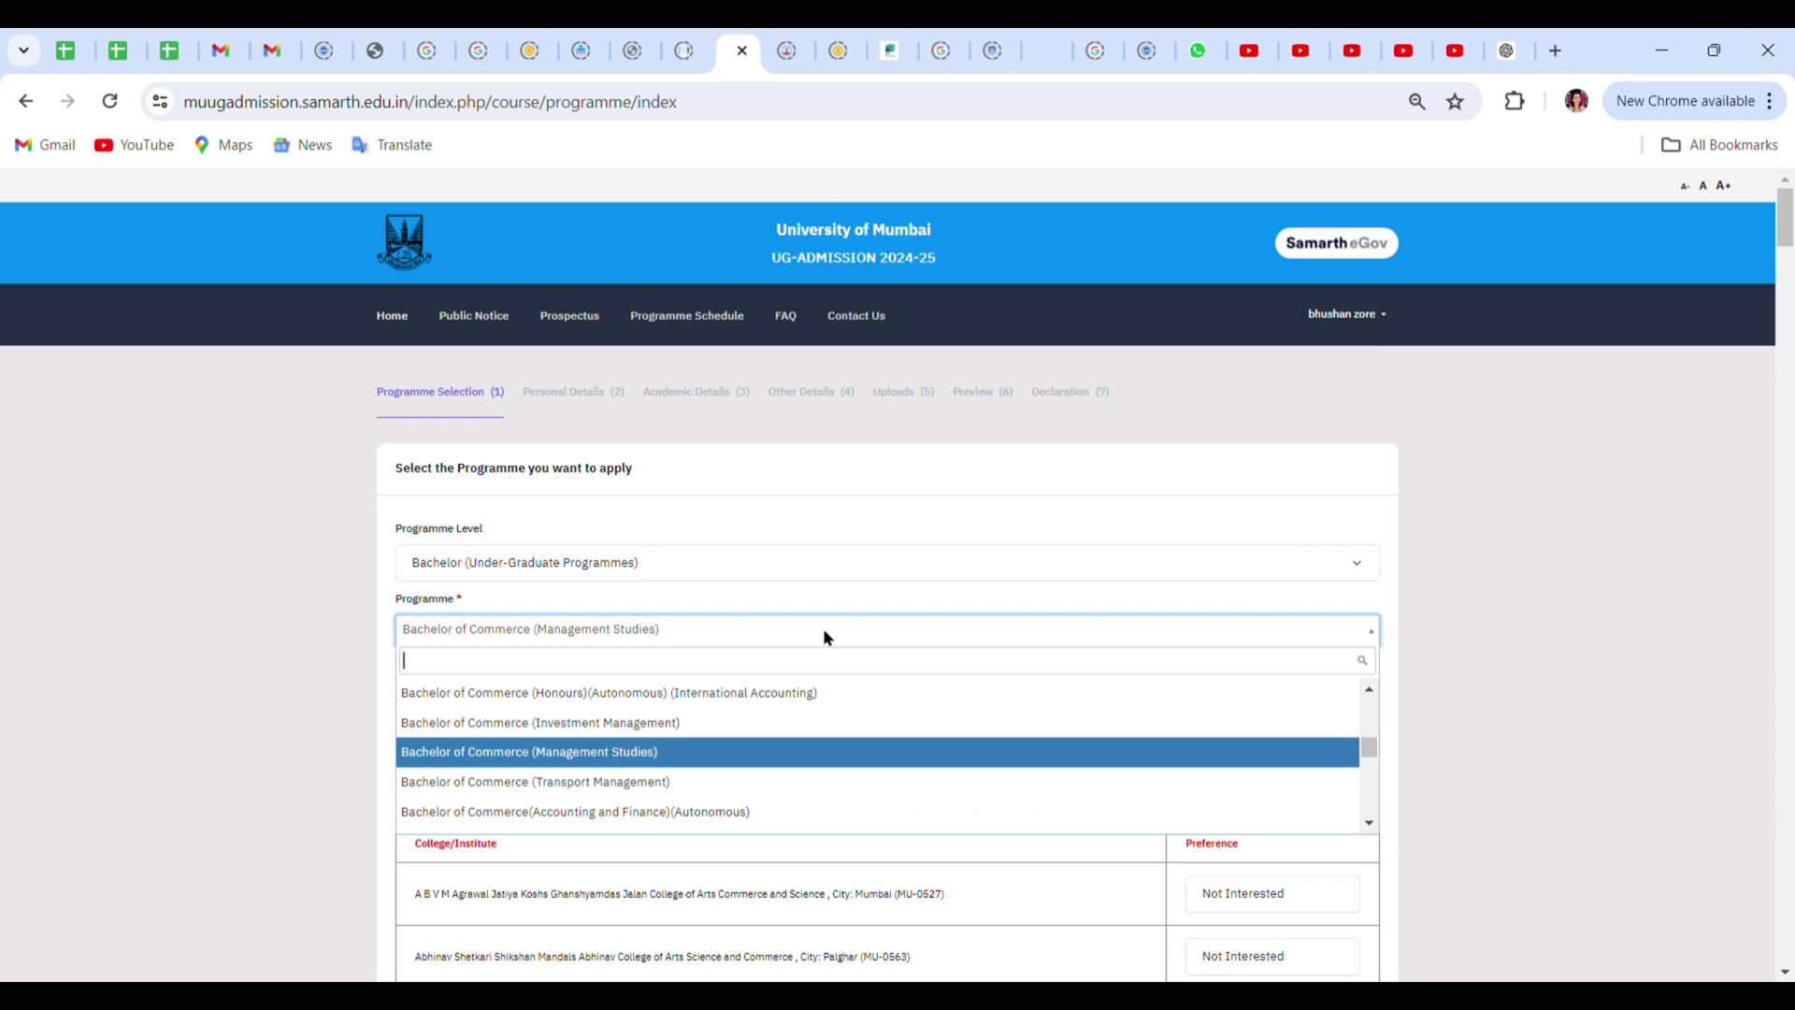
{"action": "left_click", "coordinate": [1372, 638]}
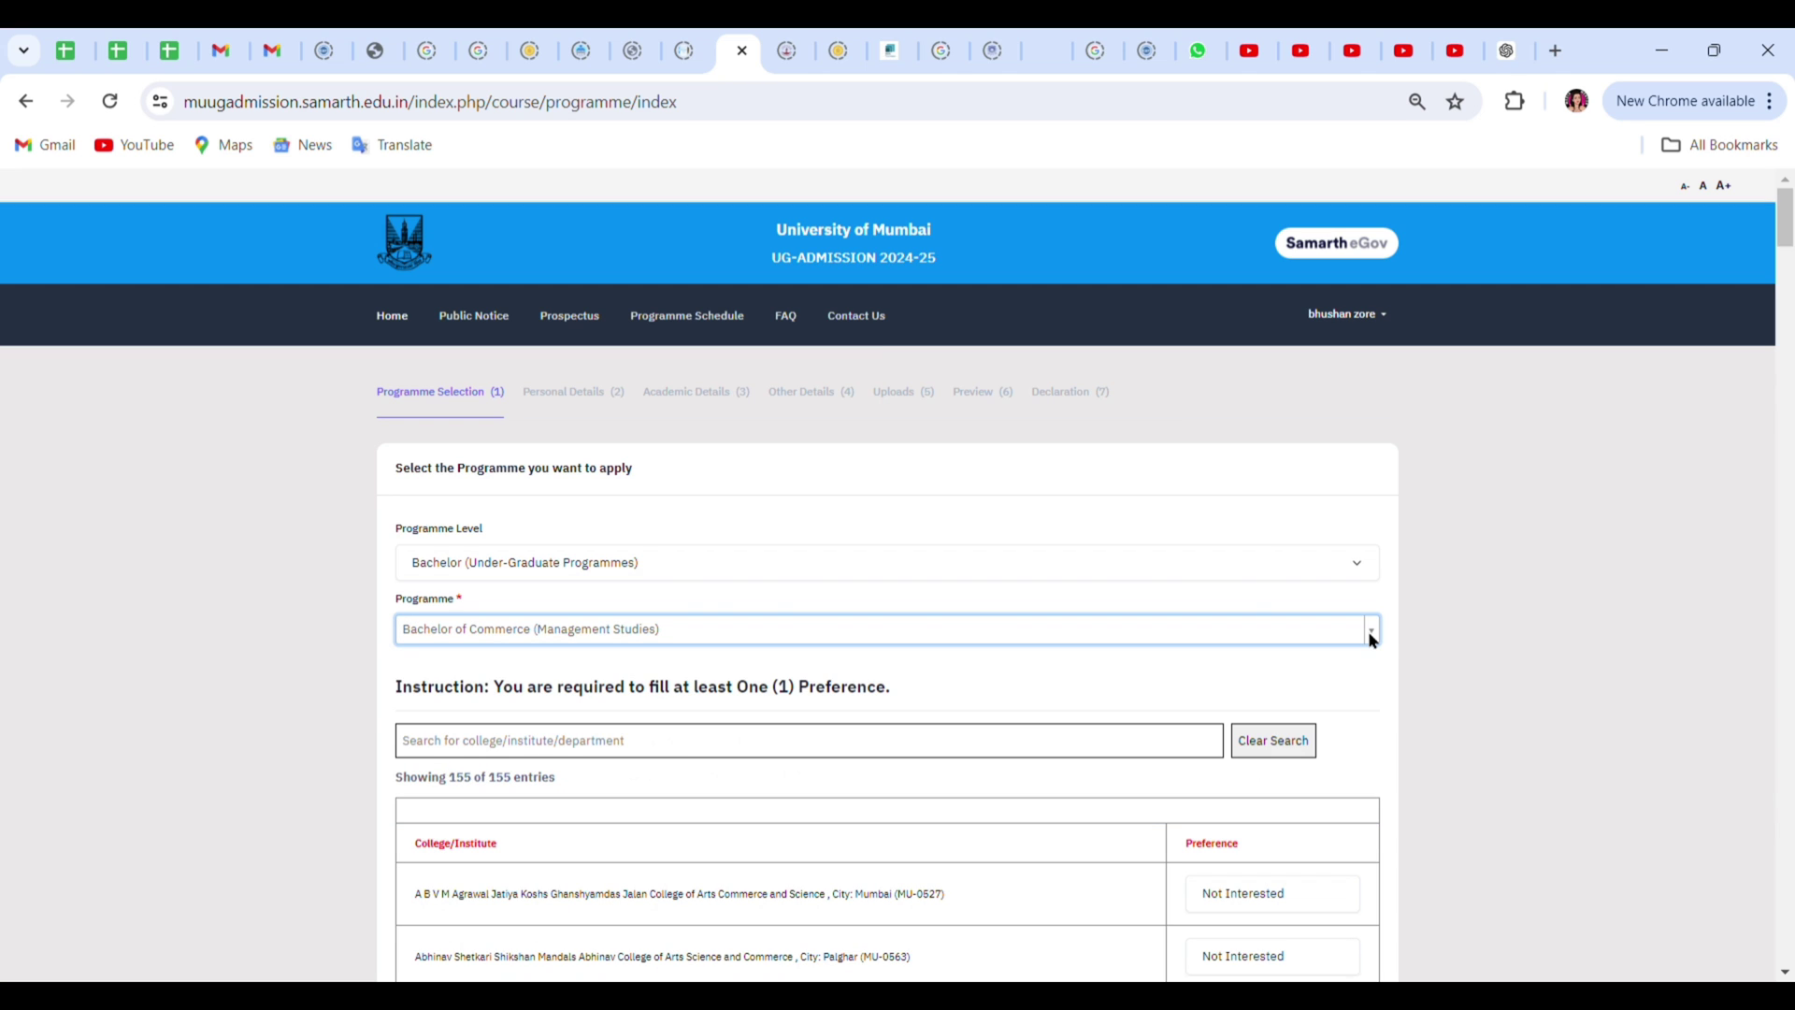
{"action": "left_click", "coordinate": [1372, 639]}
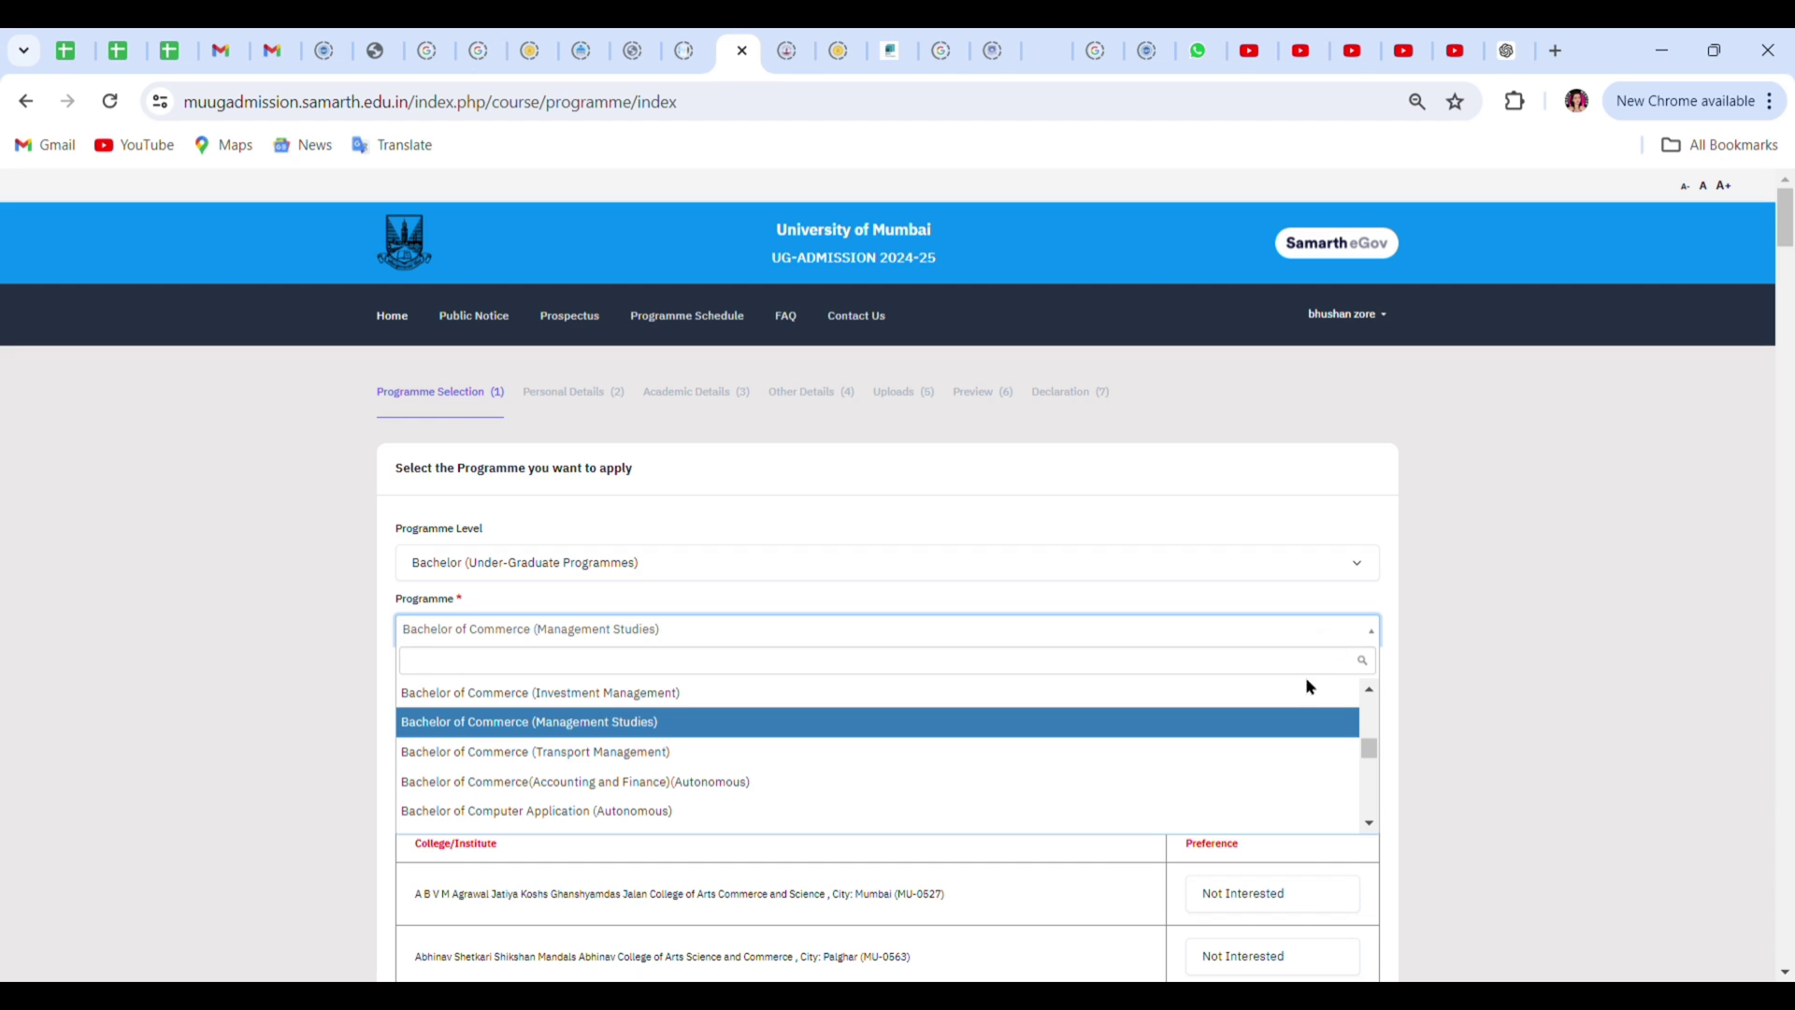
{"action": "left_click", "coordinate": [1370, 823]}
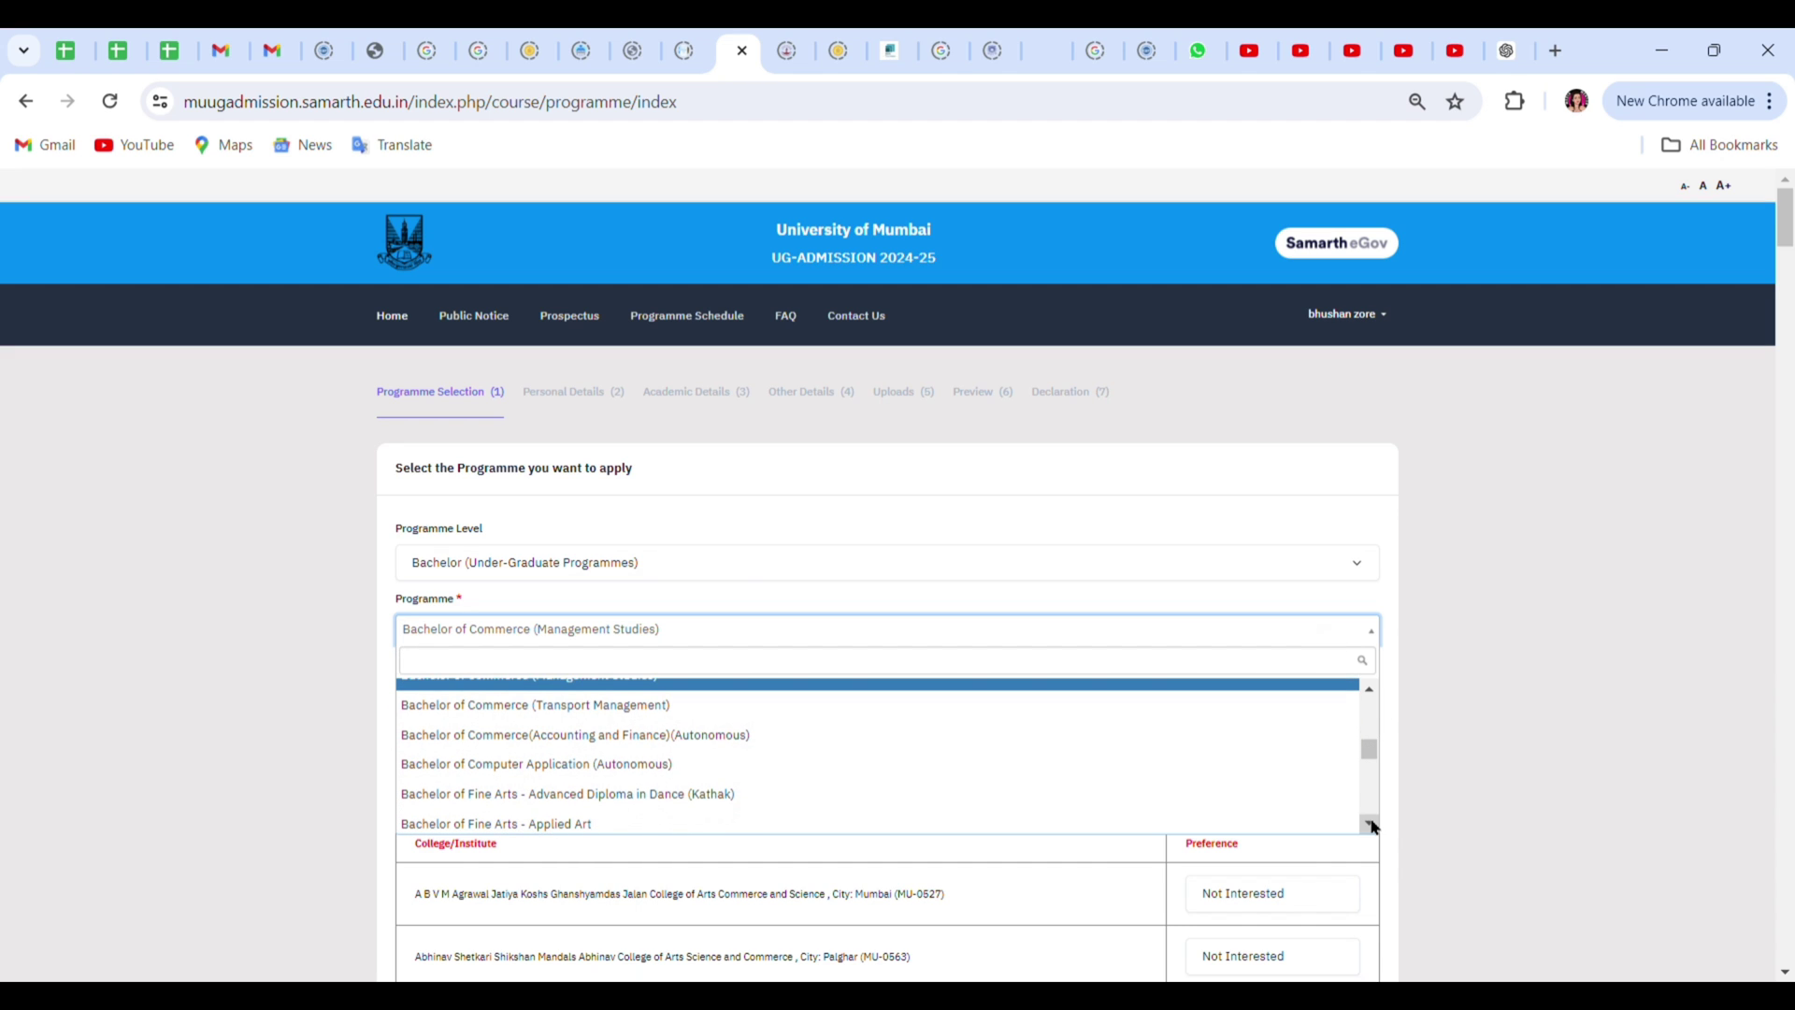
{"action": "left_click", "coordinate": [1371, 823]}
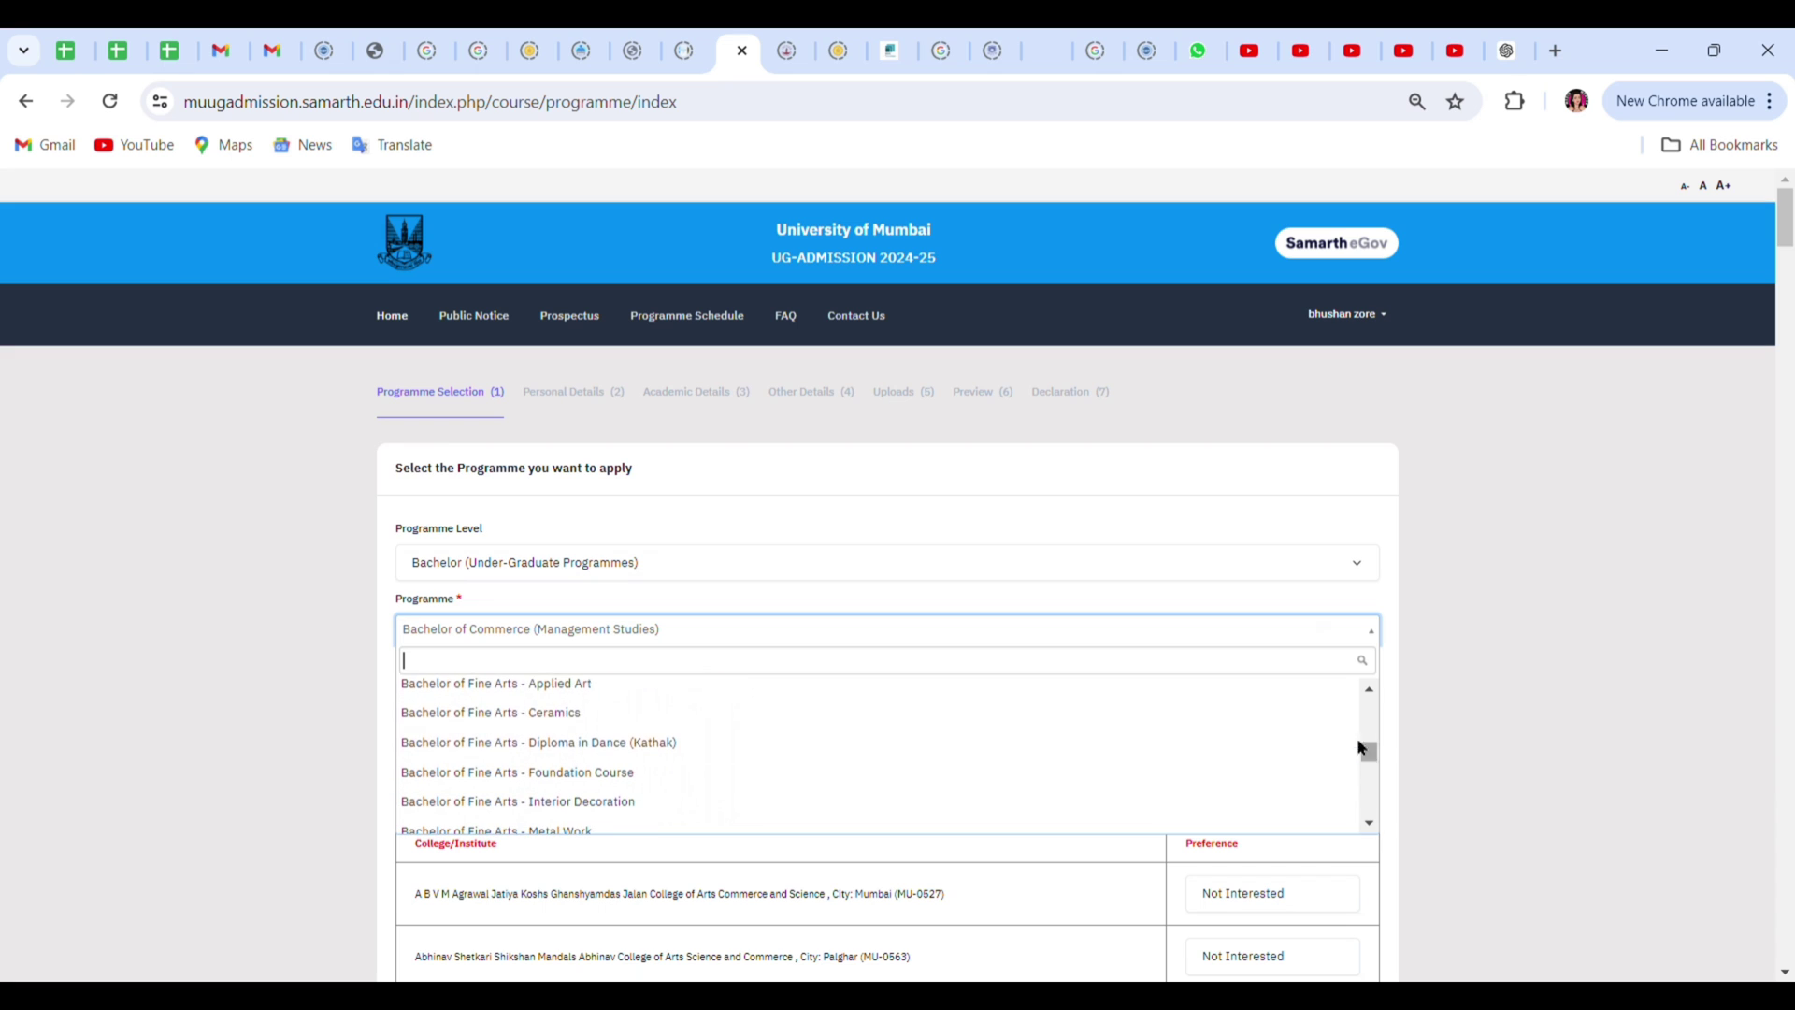
{"action": "left_click", "coordinate": [1370, 689]}
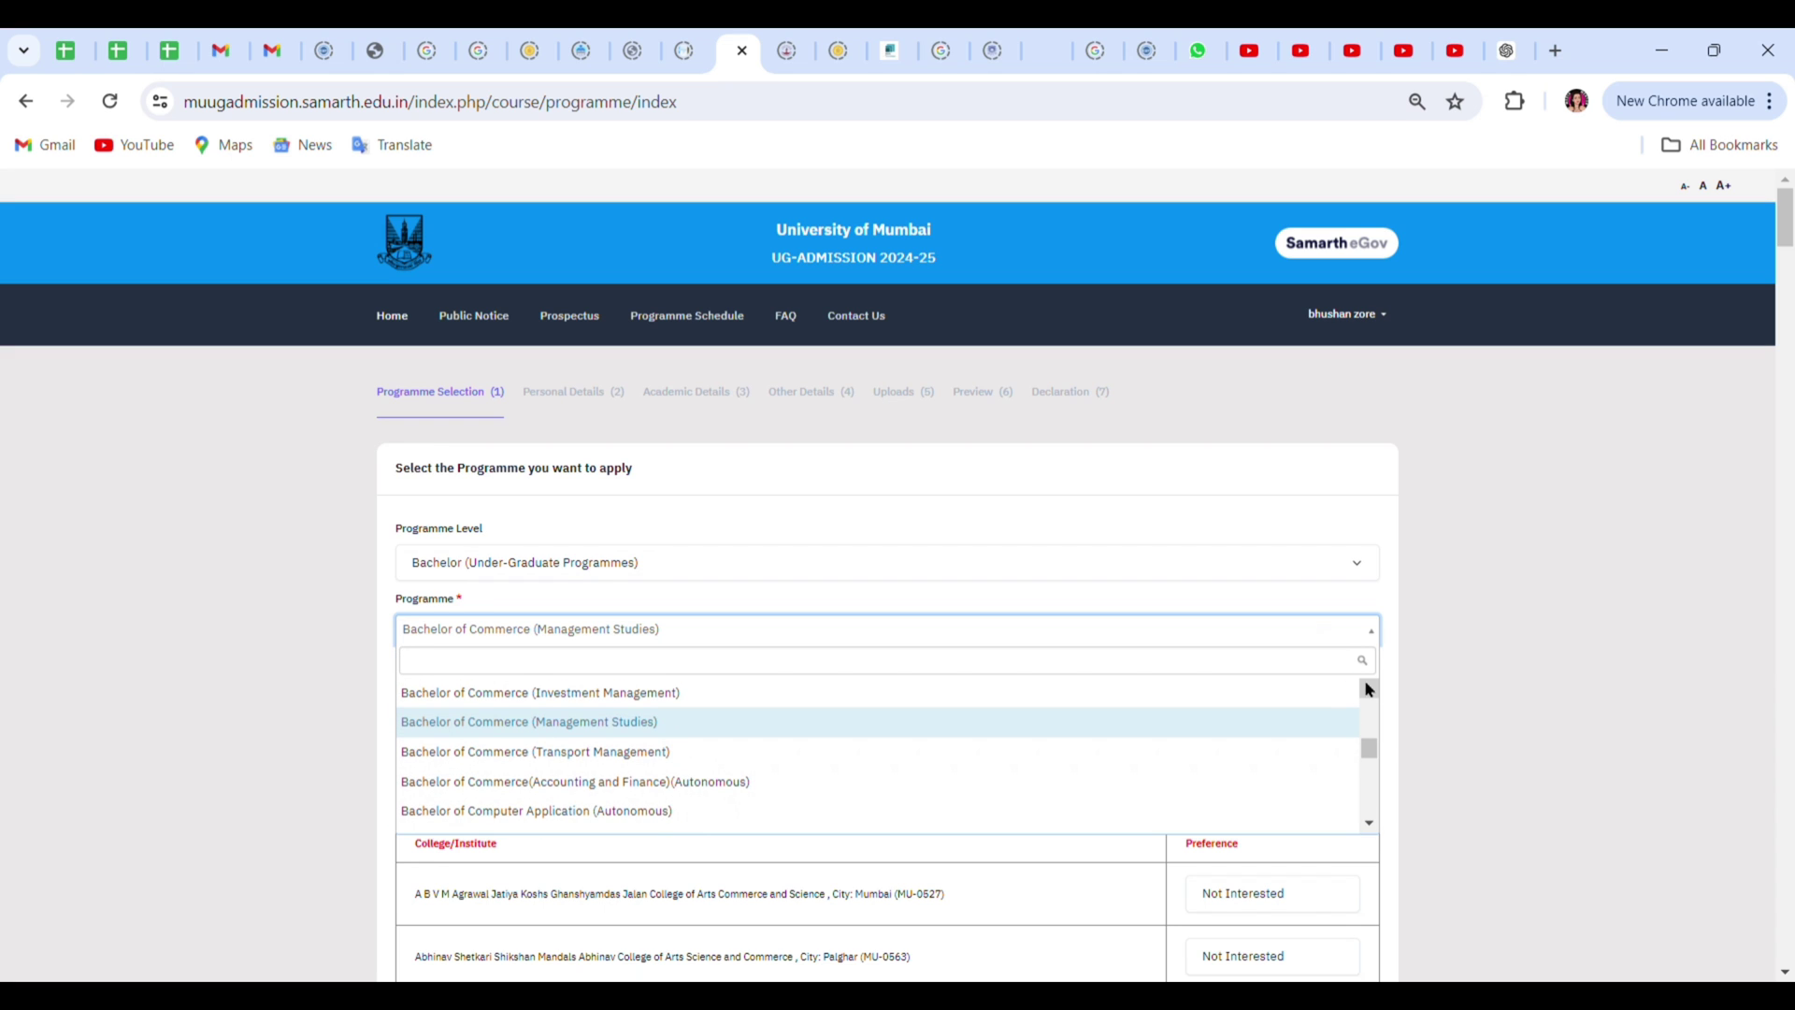
{"action": "left_click", "coordinate": [1368, 690]}
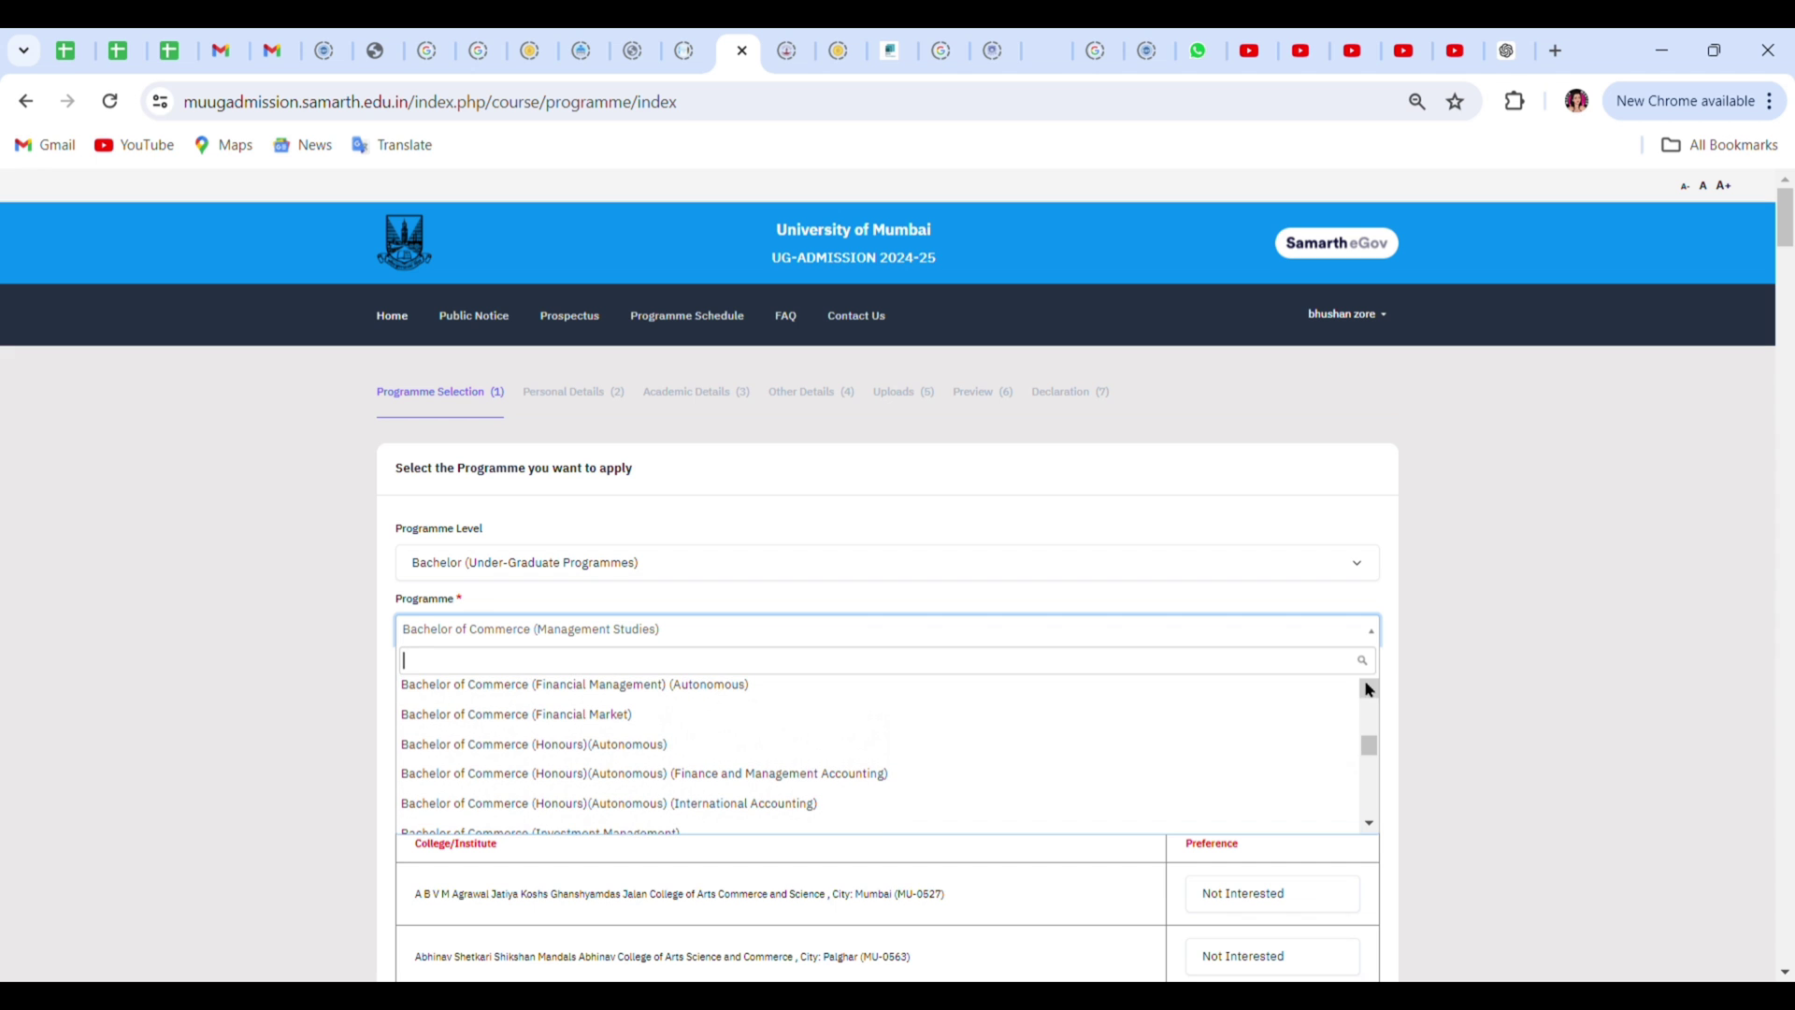
{"action": "left_click", "coordinate": [1628, 647]}
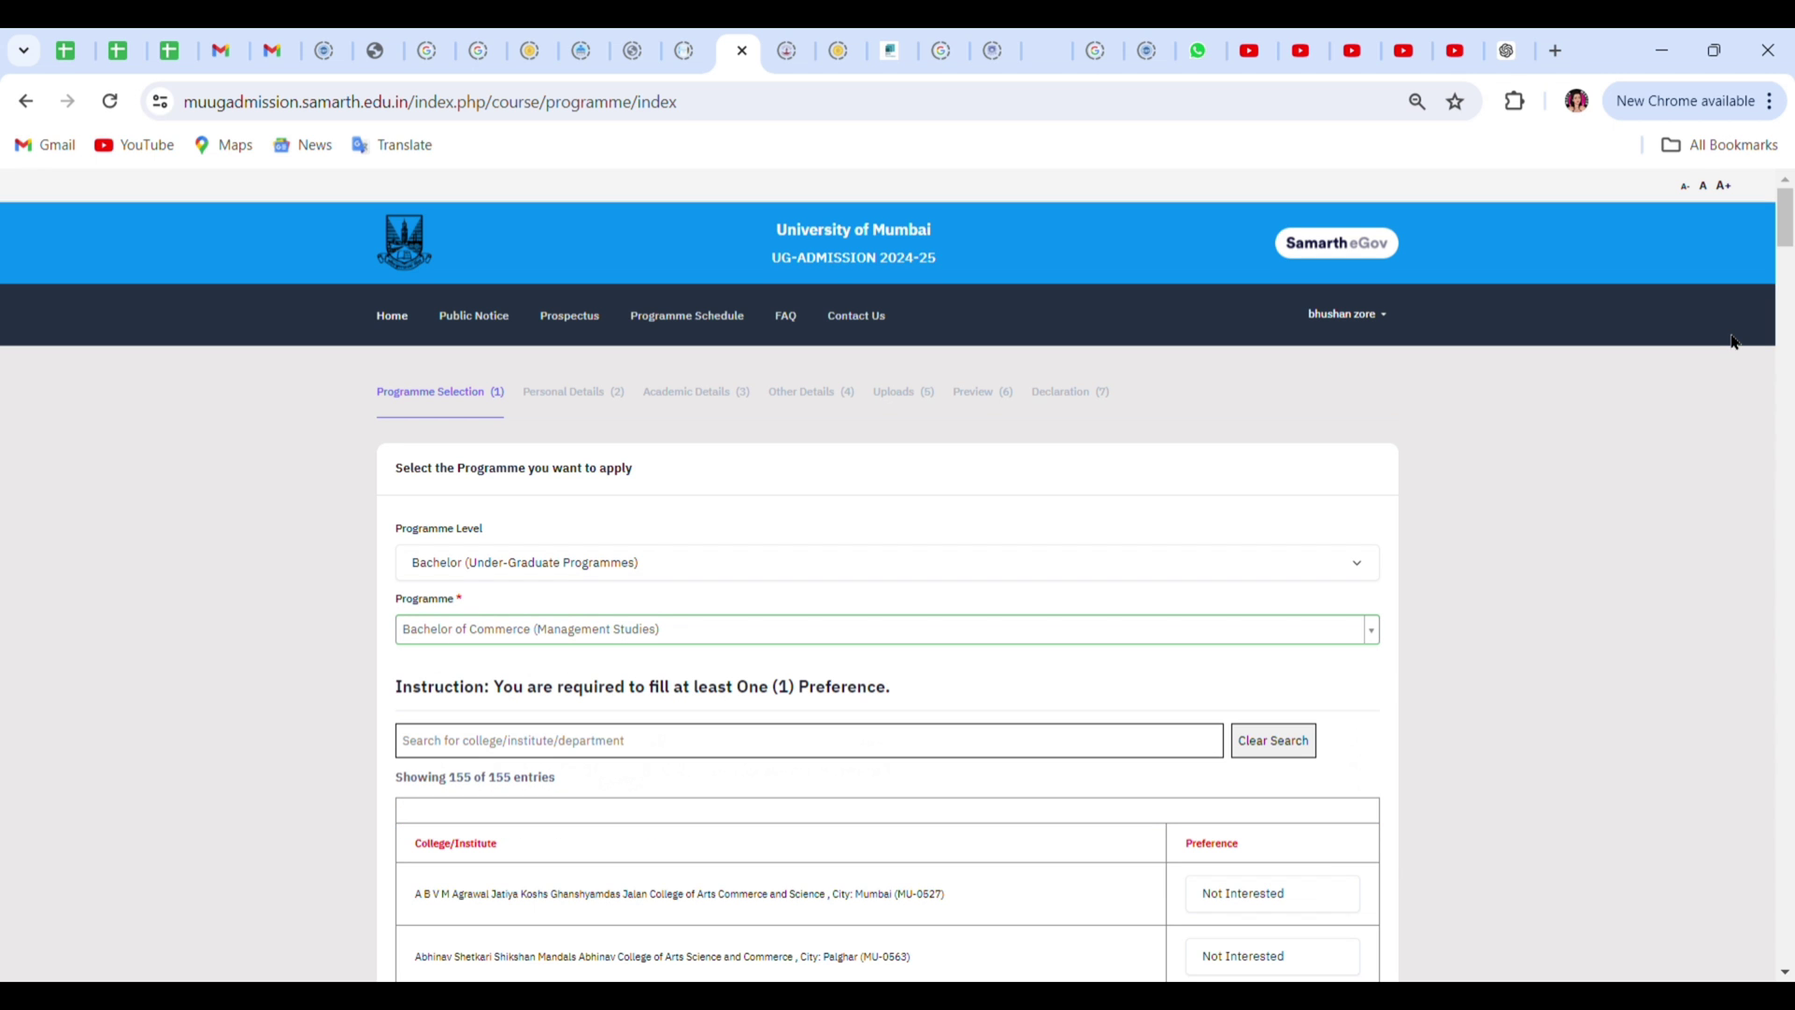